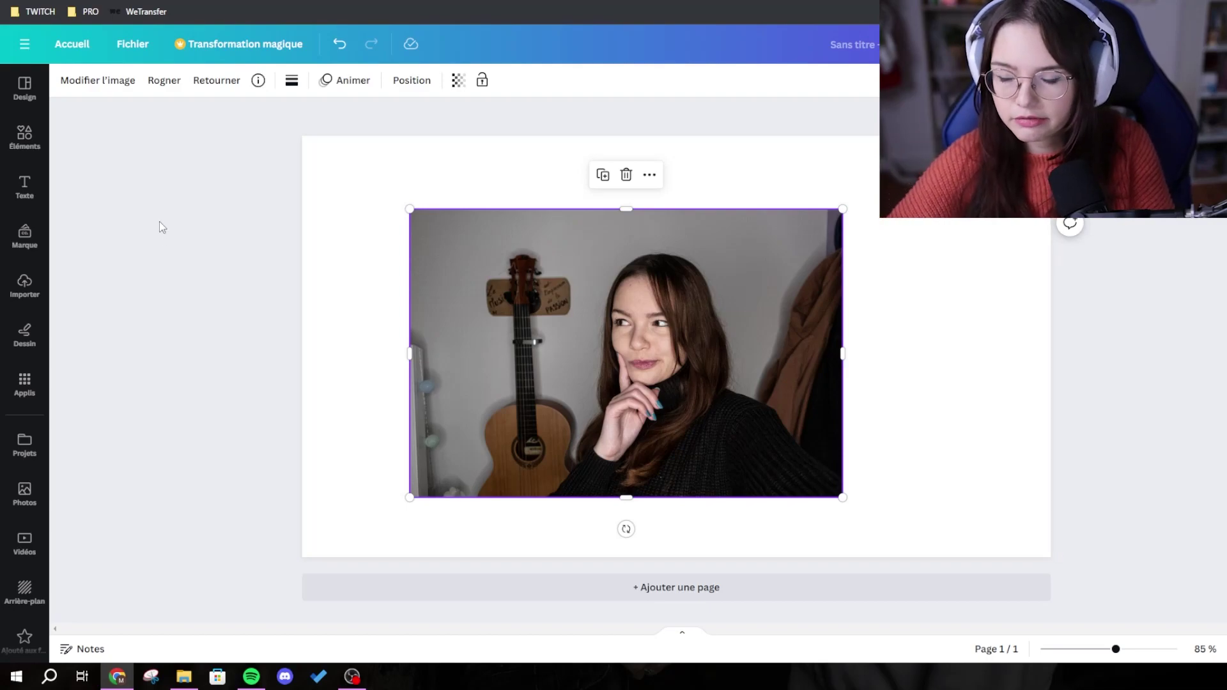
Open the portrait's image editing options, then search the web for "remove bg" and open the remove.bg site
{"action": "left_click", "coordinate": [98, 79]}
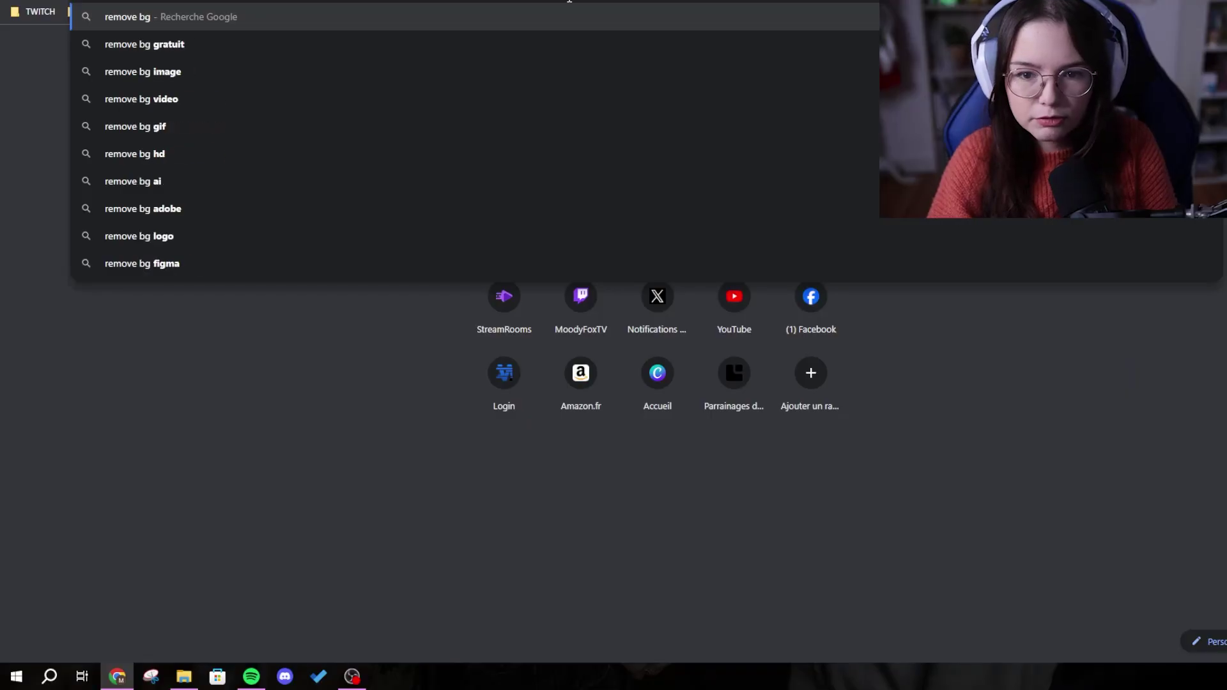
{"action": "key", "text": "Return"}
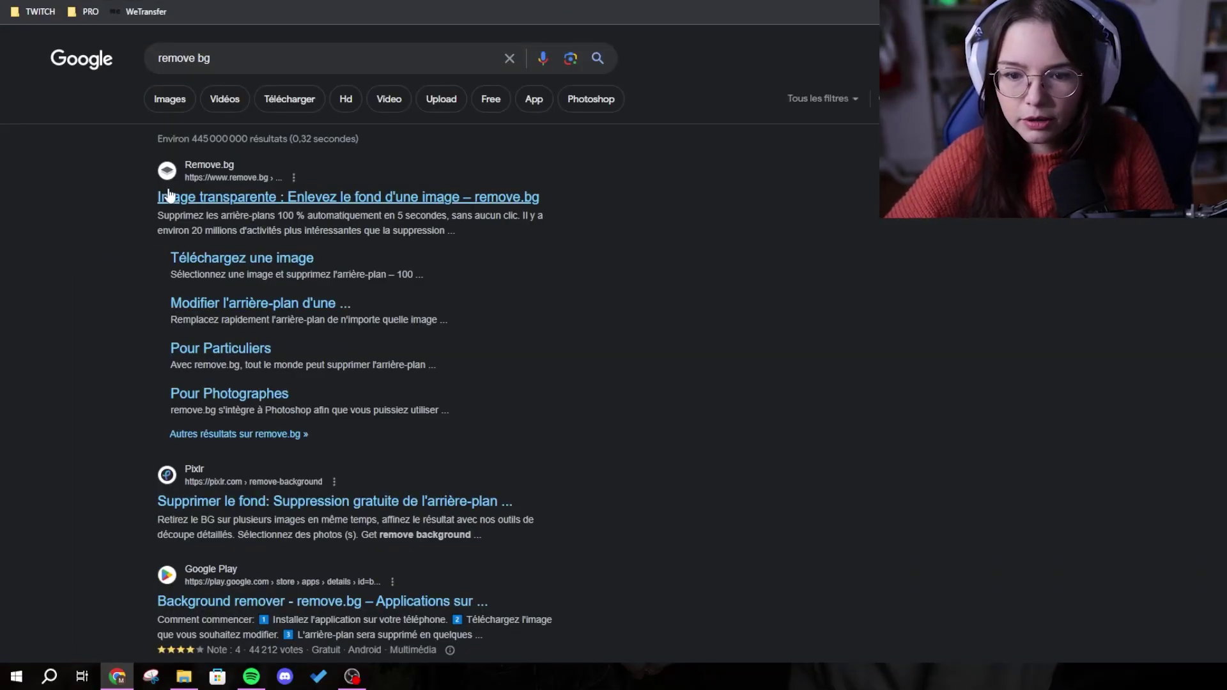
{"action": "left_click", "coordinate": [249, 185]}
Upload the portrait photo with the hand on the chin to remove.bg to strip its background
{"action": "left_click", "coordinate": [920, 355]}
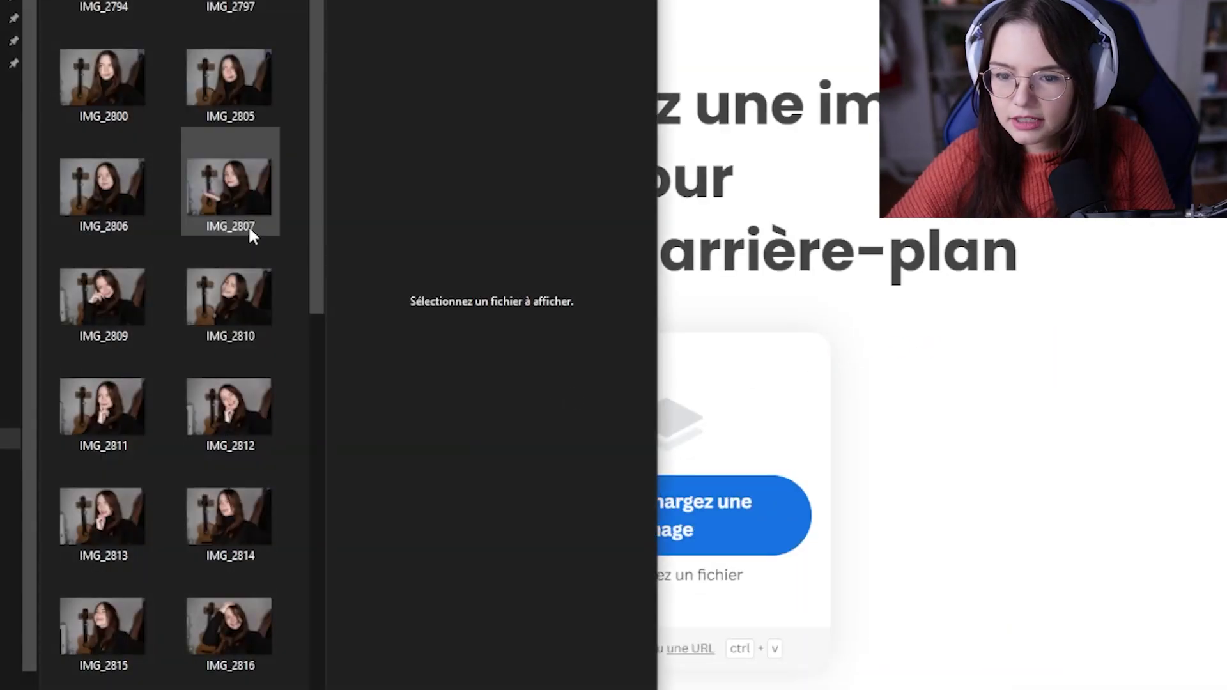
{"action": "scroll", "coordinate": [253, 300], "scroll_direction": "down", "scroll_amount": 10}
{"action": "double_click", "coordinate": [275, 340]}
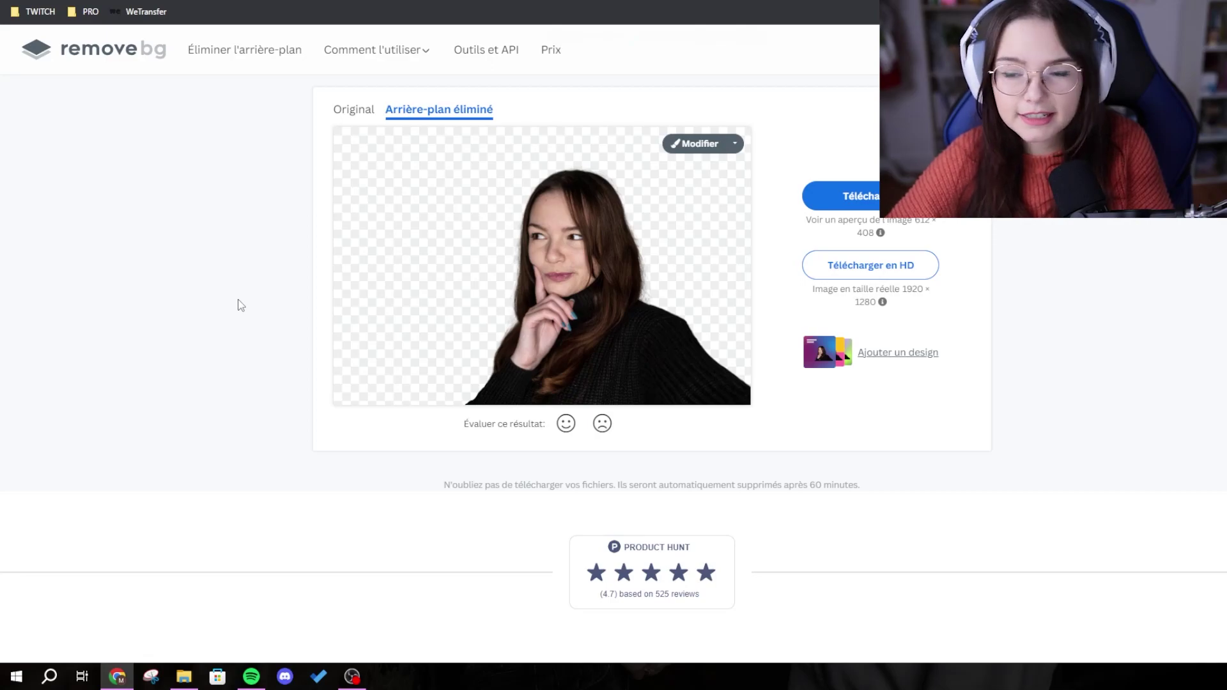
Request the HD download of the cut-out and examine the credit cost and free-image offer on the sign-up page
{"action": "scroll", "coordinate": [976, 409], "scroll_direction": "up", "scroll_amount": 2}
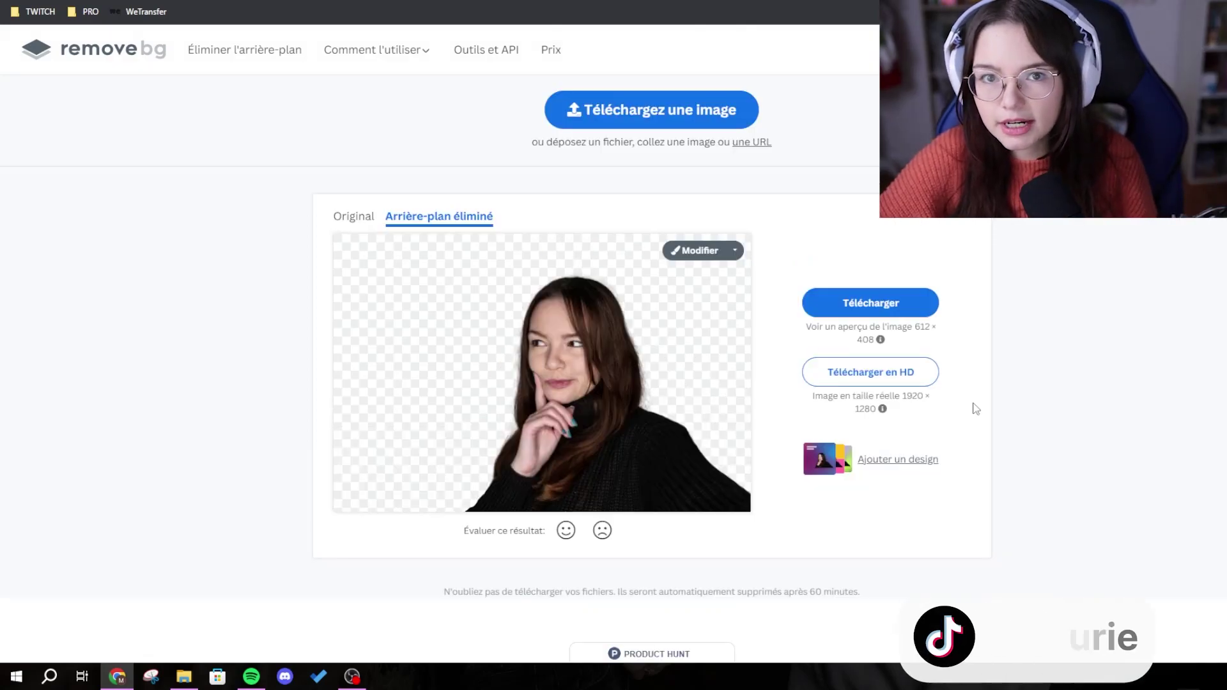
{"action": "left_click", "coordinate": [873, 373]}
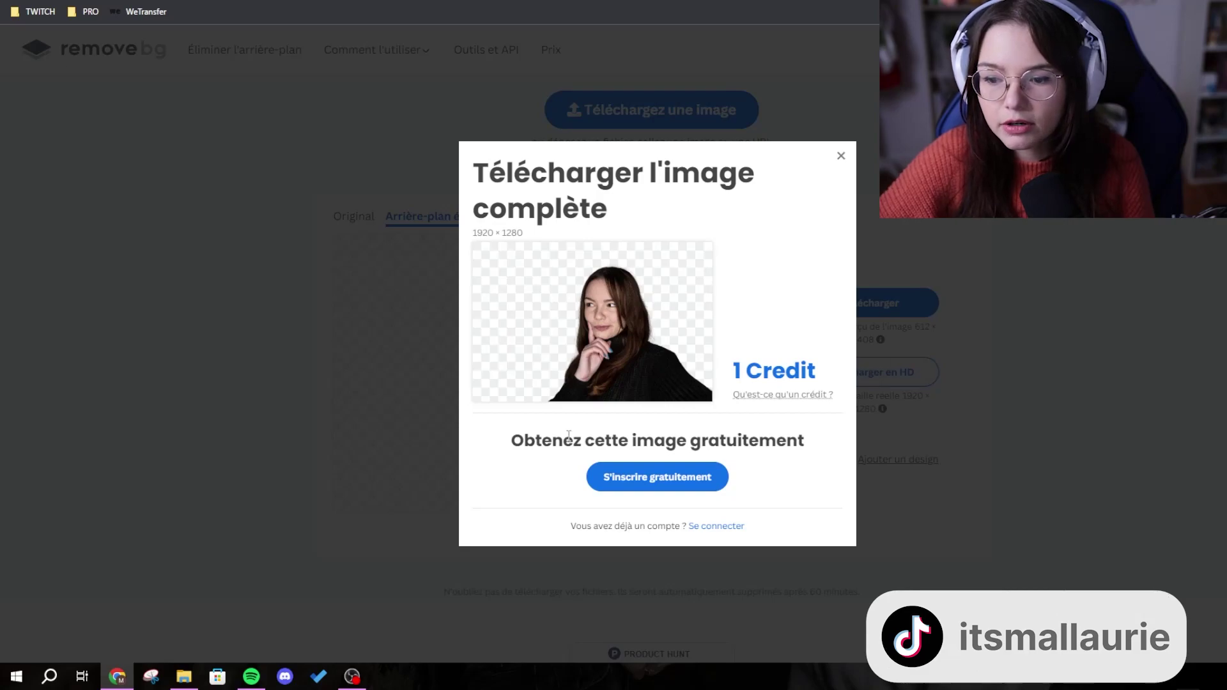
{"action": "left_click_drag", "start_coordinate": [732, 371], "coordinate": [822, 372]}
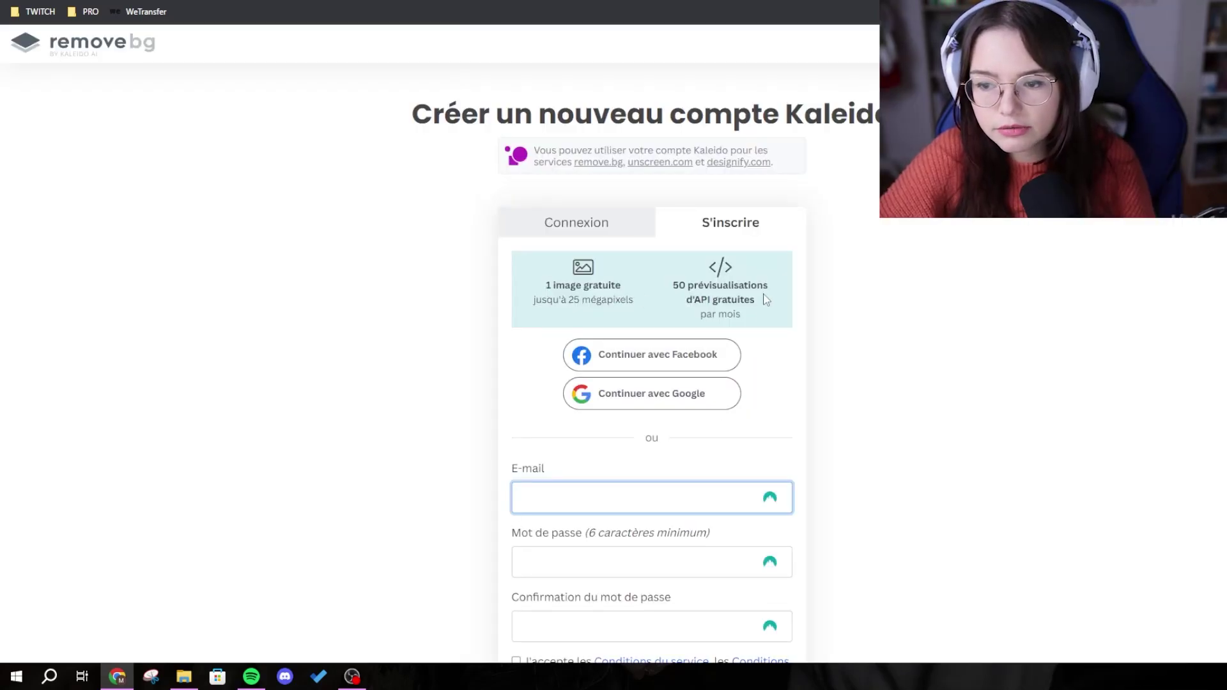
{"action": "left_click_drag", "start_coordinate": [545, 290], "coordinate": [619, 306]}
{"action": "left_click", "coordinate": [630, 300]}
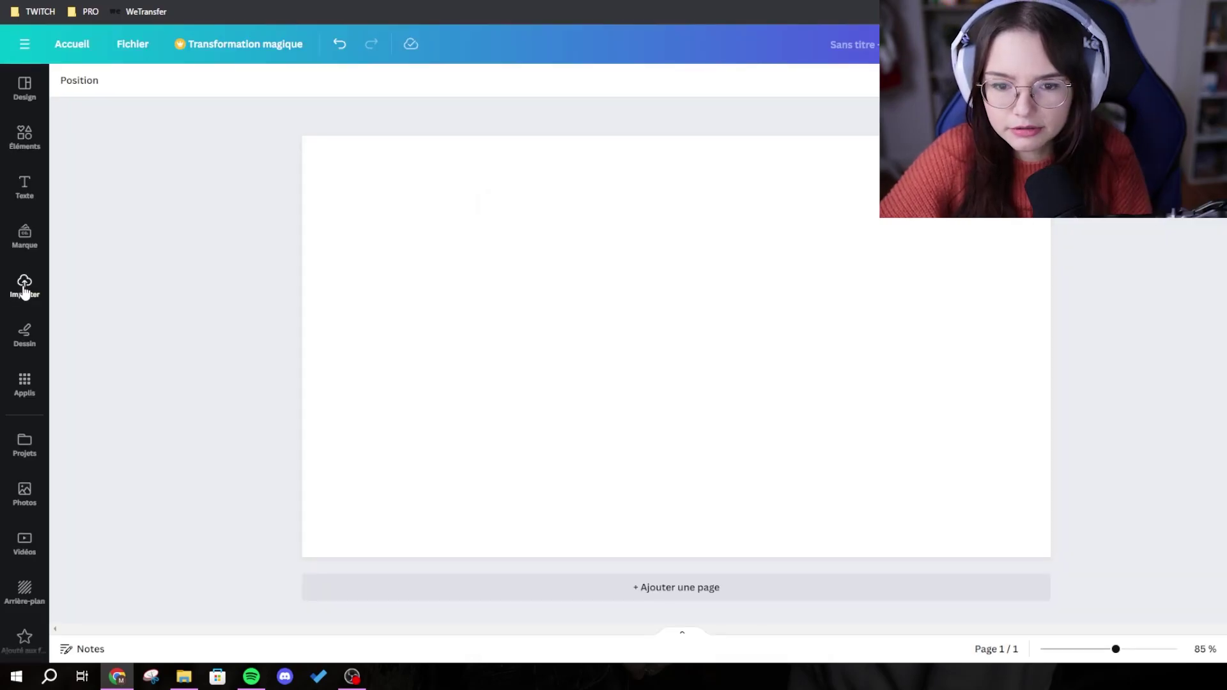
Place the cut-out portrait and the Canva logo on the blank Canva page, shrinking the logo beside the portrait
{"action": "key", "text": "ctrl+v"}
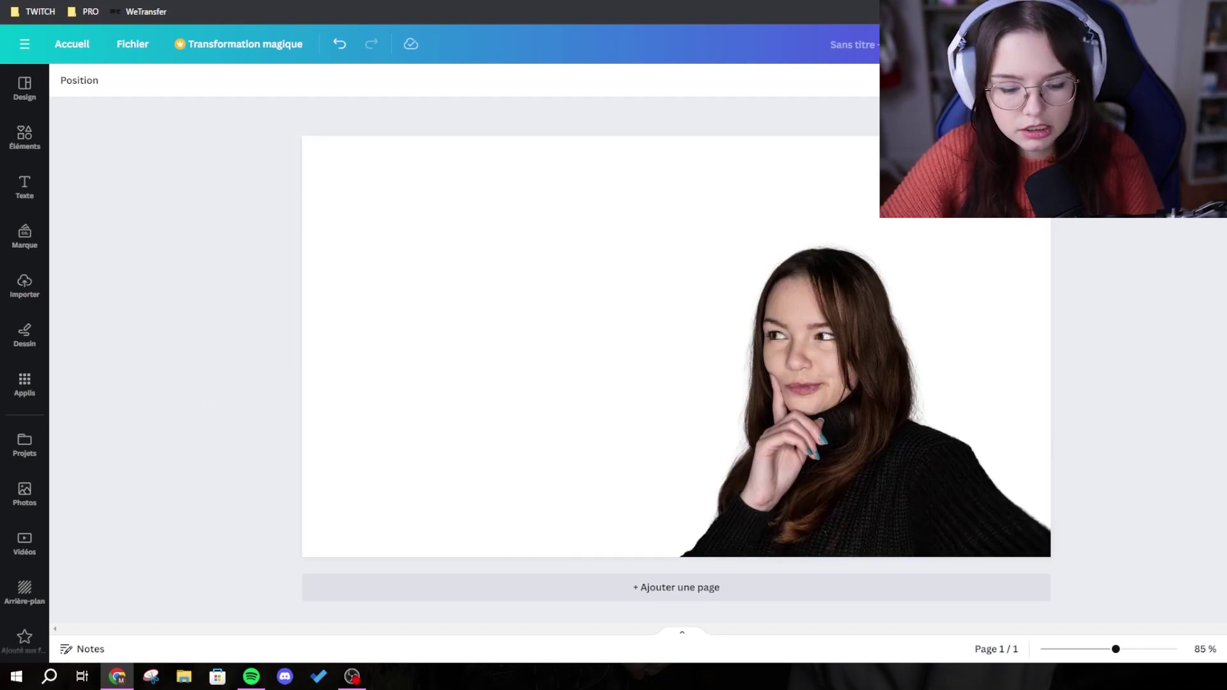
{"action": "key", "text": "ctrl+t"}
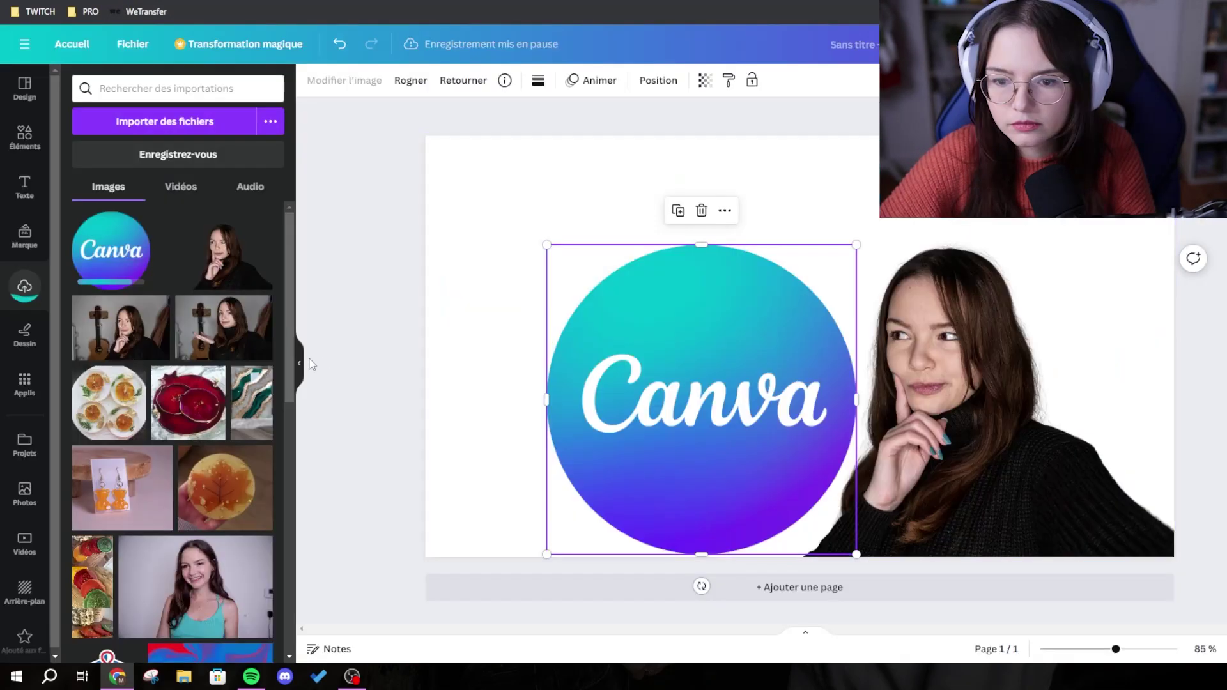
{"action": "left_click", "coordinate": [299, 363]}
{"action": "left_click_drag", "start_coordinate": [722, 554], "coordinate": [682, 471]}
{"action": "left_click", "coordinate": [225, 343]}
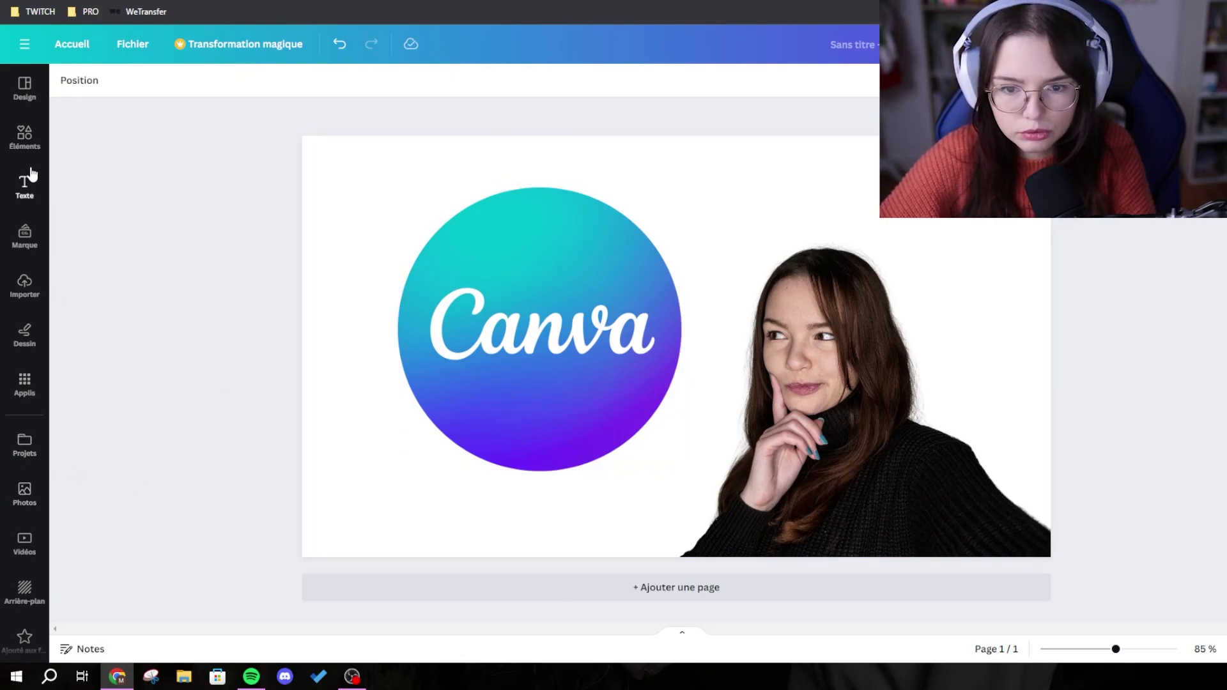
Search the photo library for "bureau" and add the white office photo with desk and plant as background
{"action": "left_click", "coordinate": [25, 495]}
{"action": "left_click", "coordinate": [172, 95]}
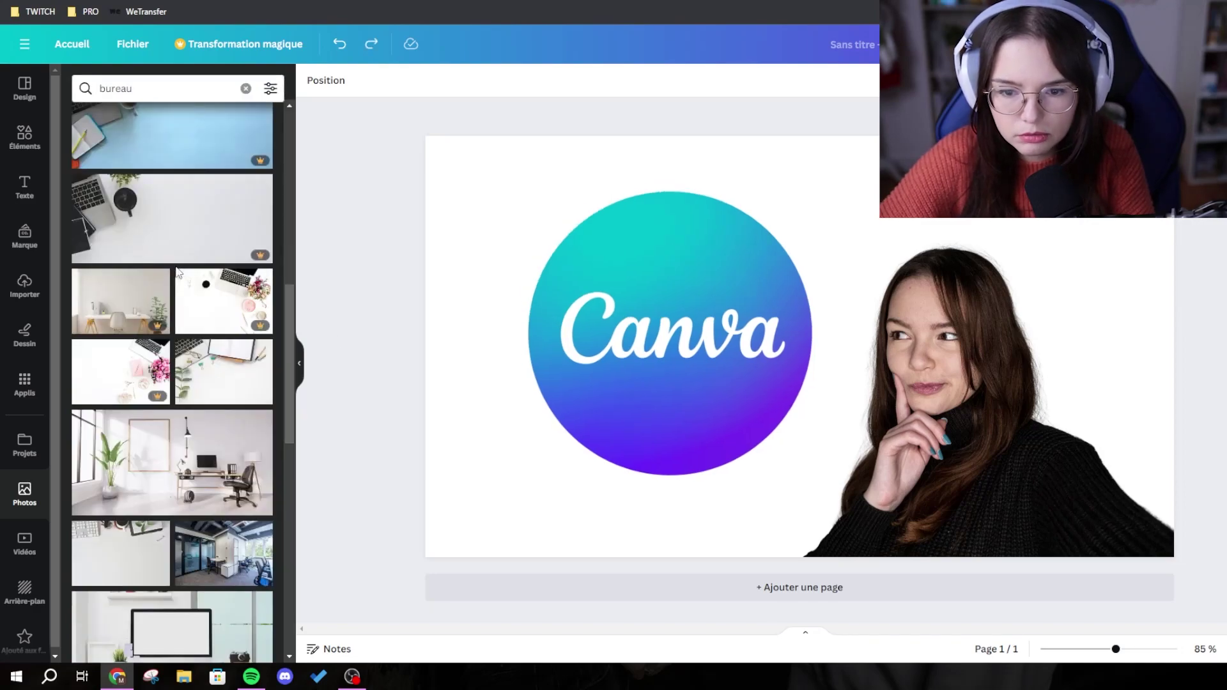
{"action": "scroll", "coordinate": [178, 273], "scroll_direction": "down", "scroll_amount": 3}
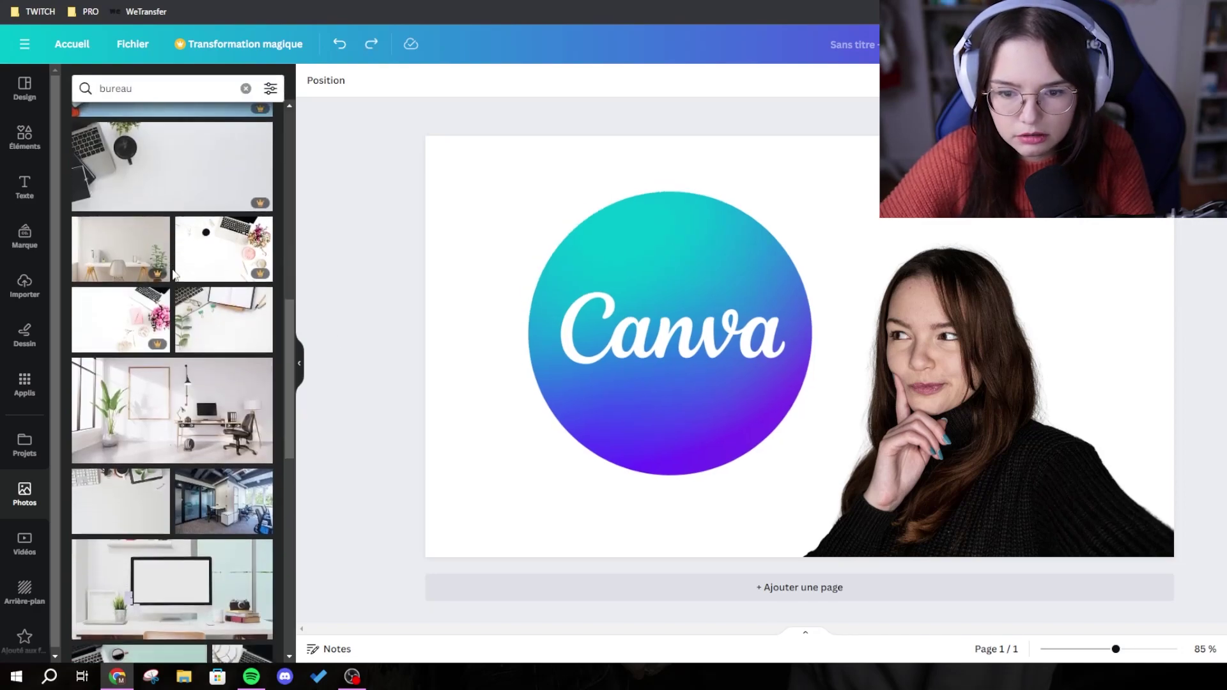
{"action": "left_click", "coordinate": [147, 342]}
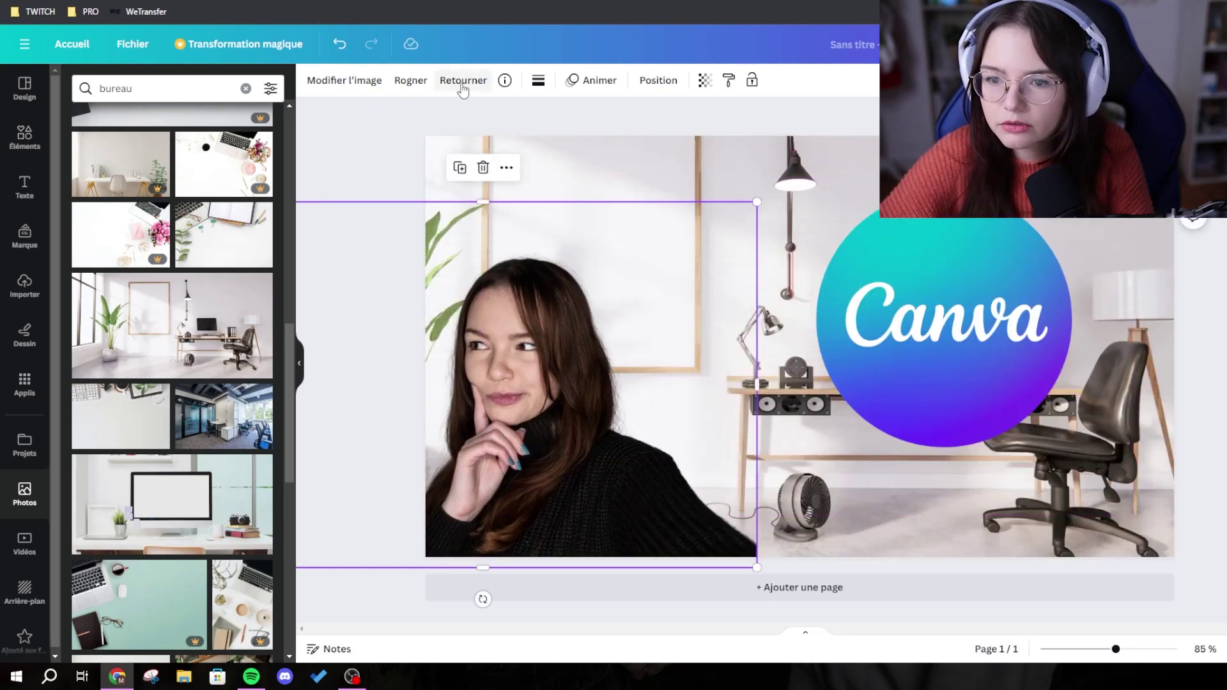
Flip the cut-out portrait horizontally and reposition it in the left part of the page
{"action": "mouse_move", "coordinate": [535, 399]}
{"action": "left_mouse_down"}
{"action": "mouse_move", "coordinate": [552, 399]}
{"action": "mouse_move", "coordinate": [559, 343]}
{"action": "mouse_move", "coordinate": [598, 362]}
{"action": "mouse_move", "coordinate": [562, 409]}
{"action": "mouse_move", "coordinate": [554, 400]}
{"action": "left_mouse_up"}
{"action": "left_click", "coordinate": [465, 82]}
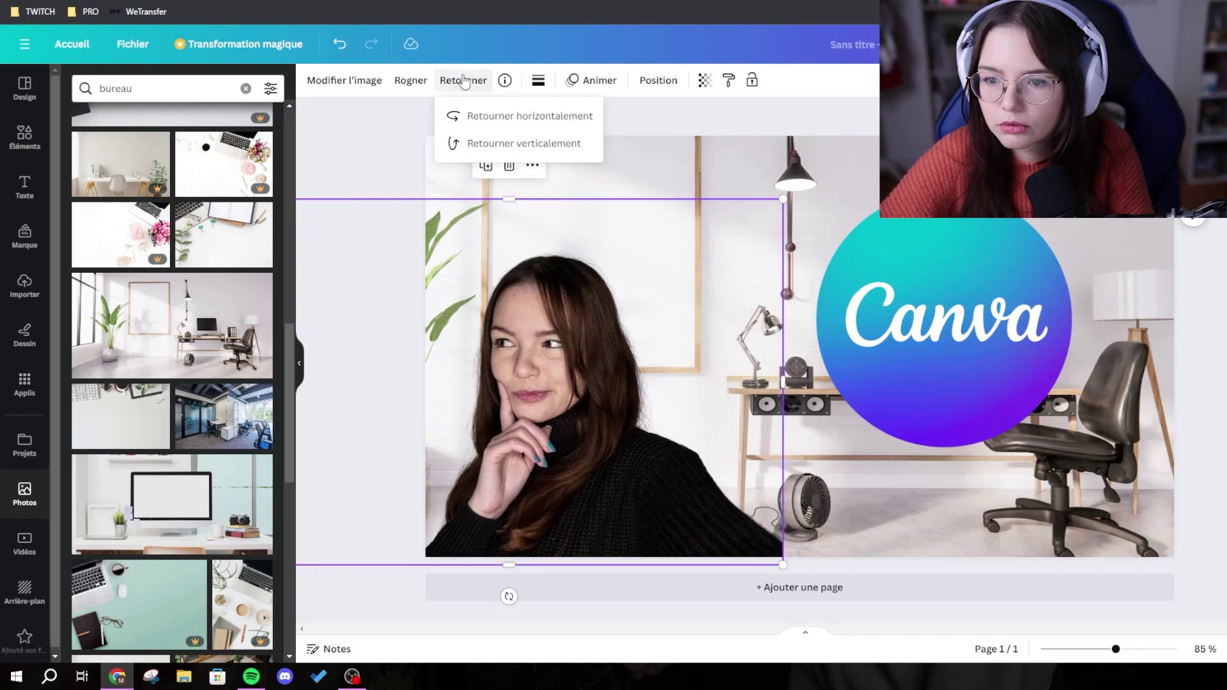
{"action": "left_click", "coordinate": [502, 116]}
{"action": "left_click_drag", "start_coordinate": [465, 414], "coordinate": [594, 397]}
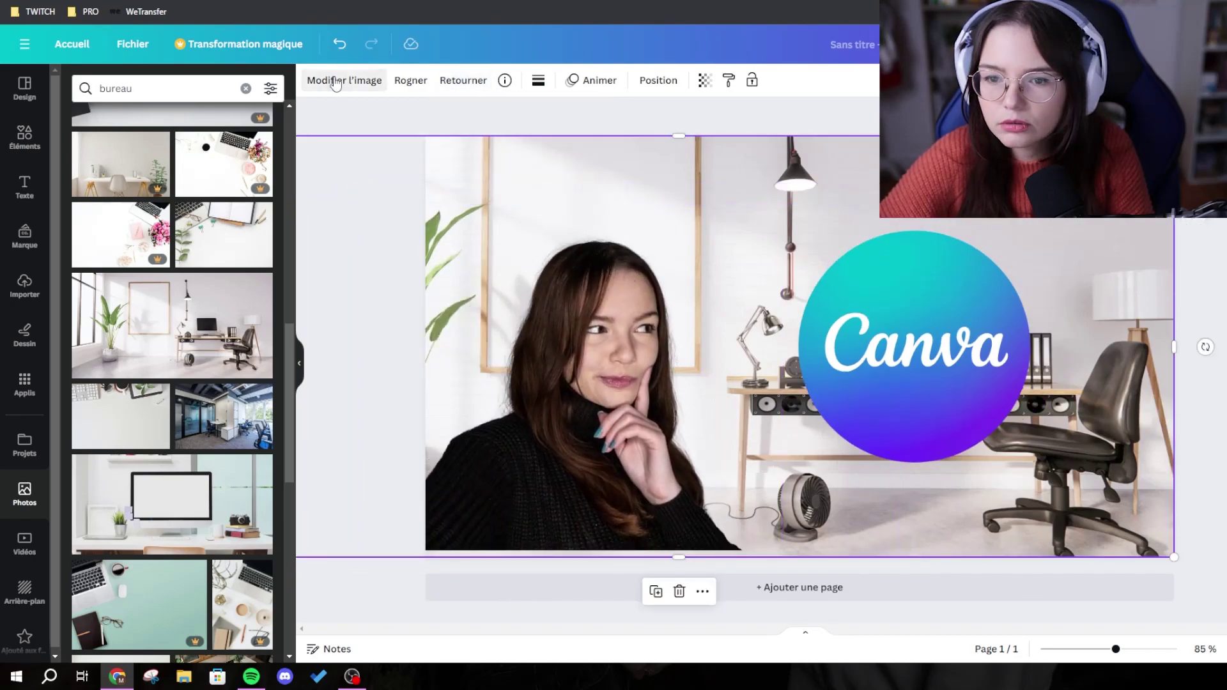
Apply an automatic blur with intensity 9 to the office background photo
{"action": "left_click", "coordinate": [344, 80]}
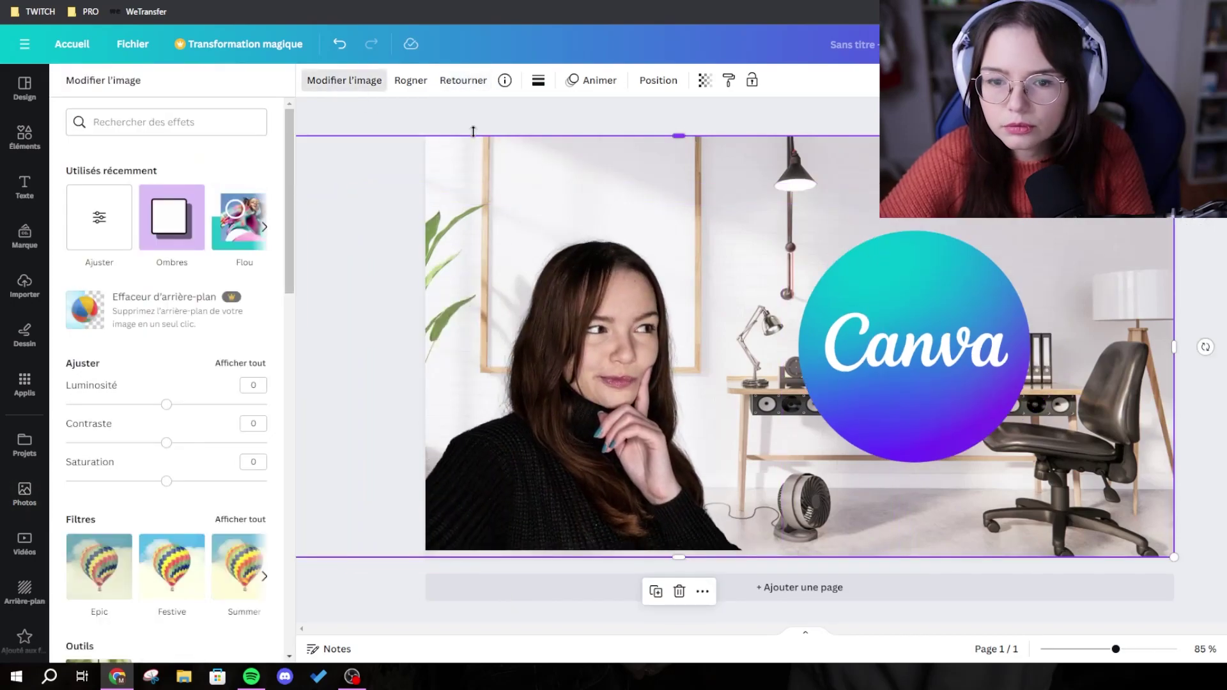
{"action": "left_click", "coordinate": [259, 231]}
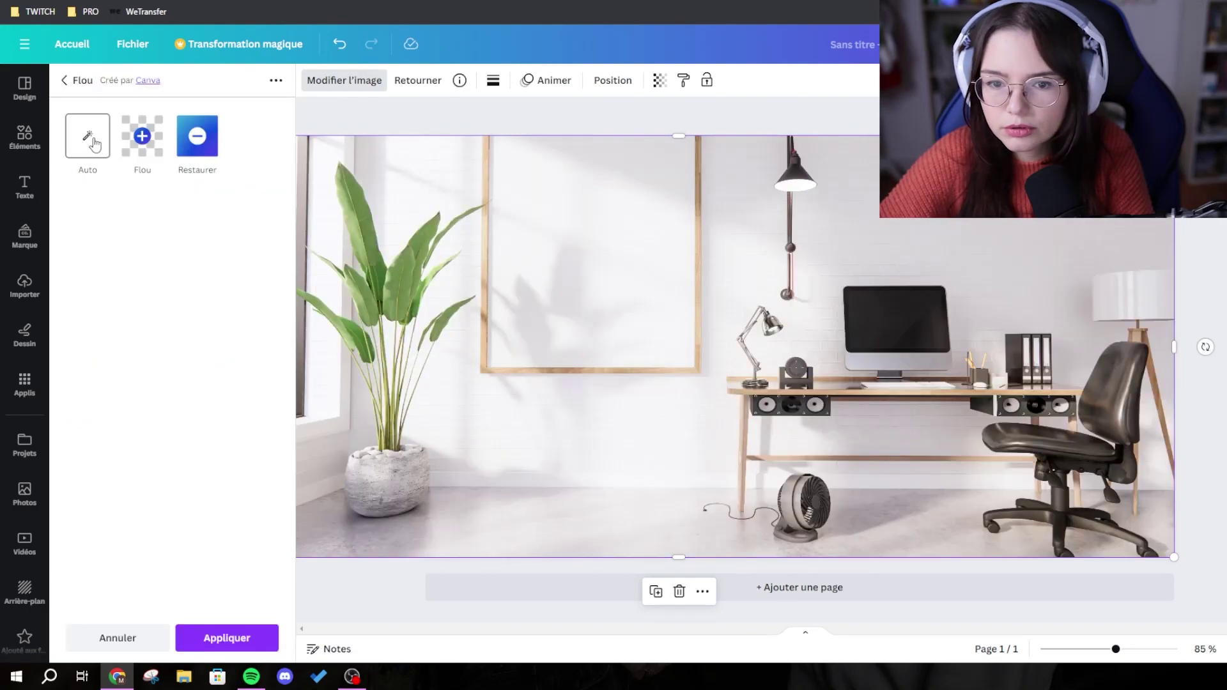
{"action": "left_click", "coordinate": [93, 144]}
{"action": "left_click_drag", "start_coordinate": [130, 215], "coordinate": [87, 228]}
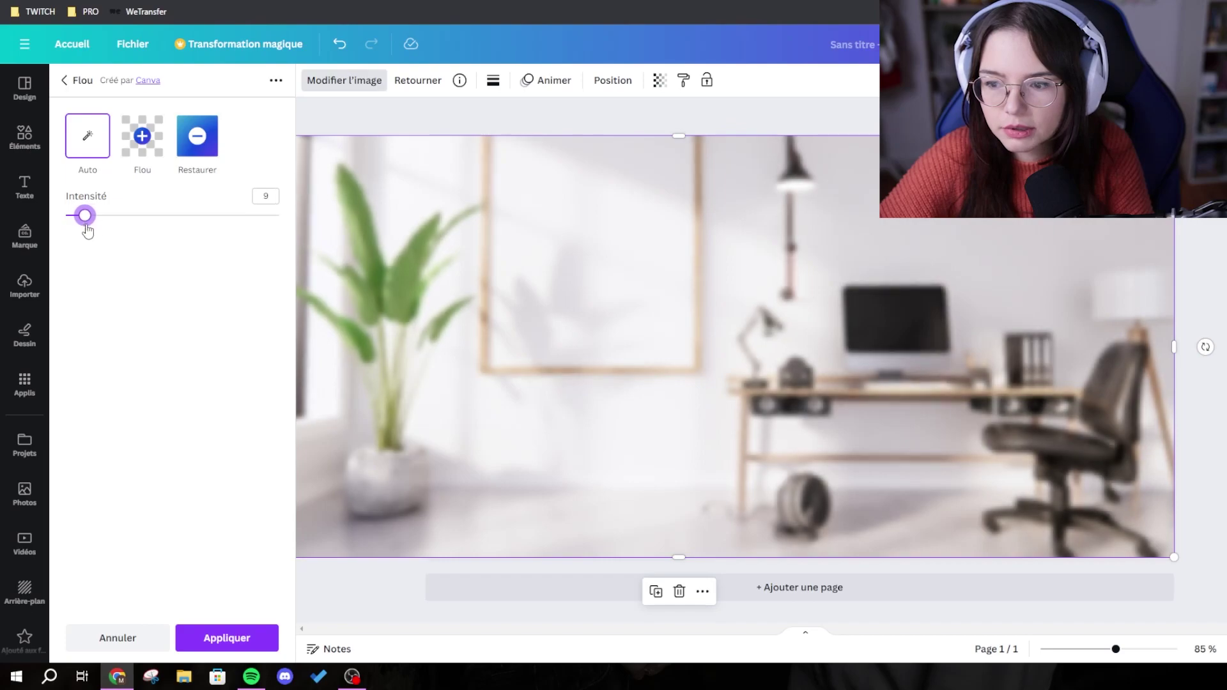
{"action": "left_click", "coordinate": [227, 637]}
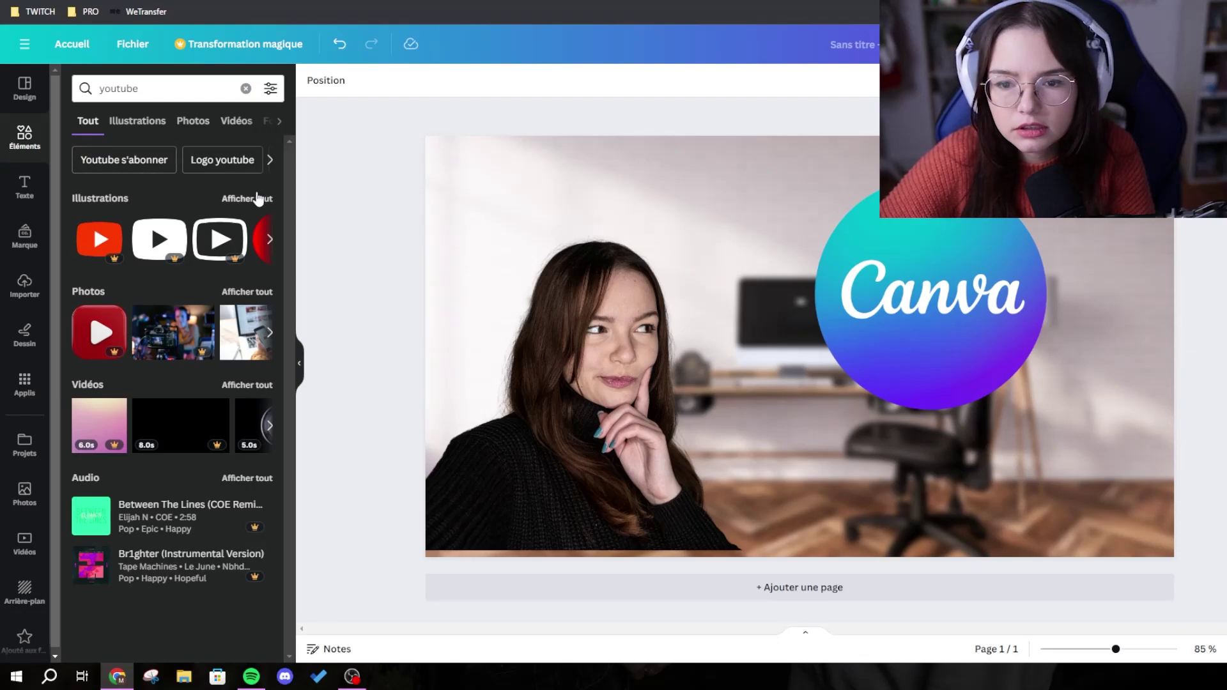
Show all illustrations for "youtube" and place the round white YouTube logo in the page's lower-right area
{"action": "left_click", "coordinate": [258, 198]}
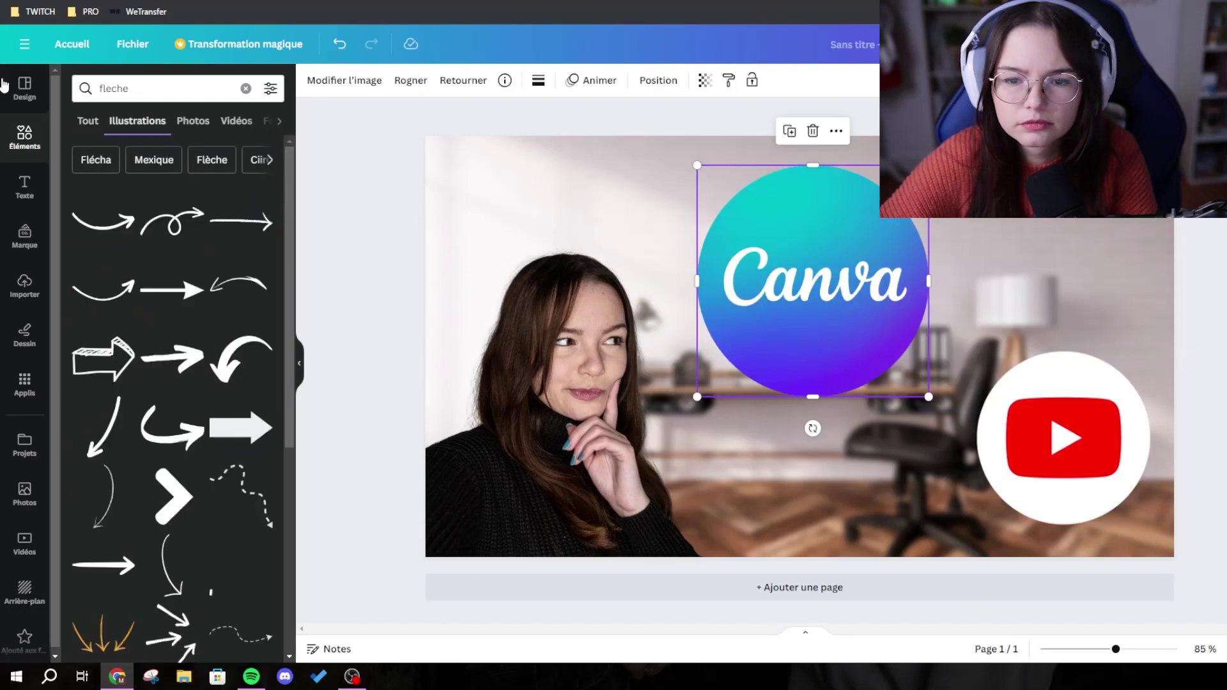
Browse the "fleche" illustrations and filter them to static (Statique) ones only
{"action": "scroll", "coordinate": [172, 276], "scroll_direction": "down", "scroll_amount": 3}
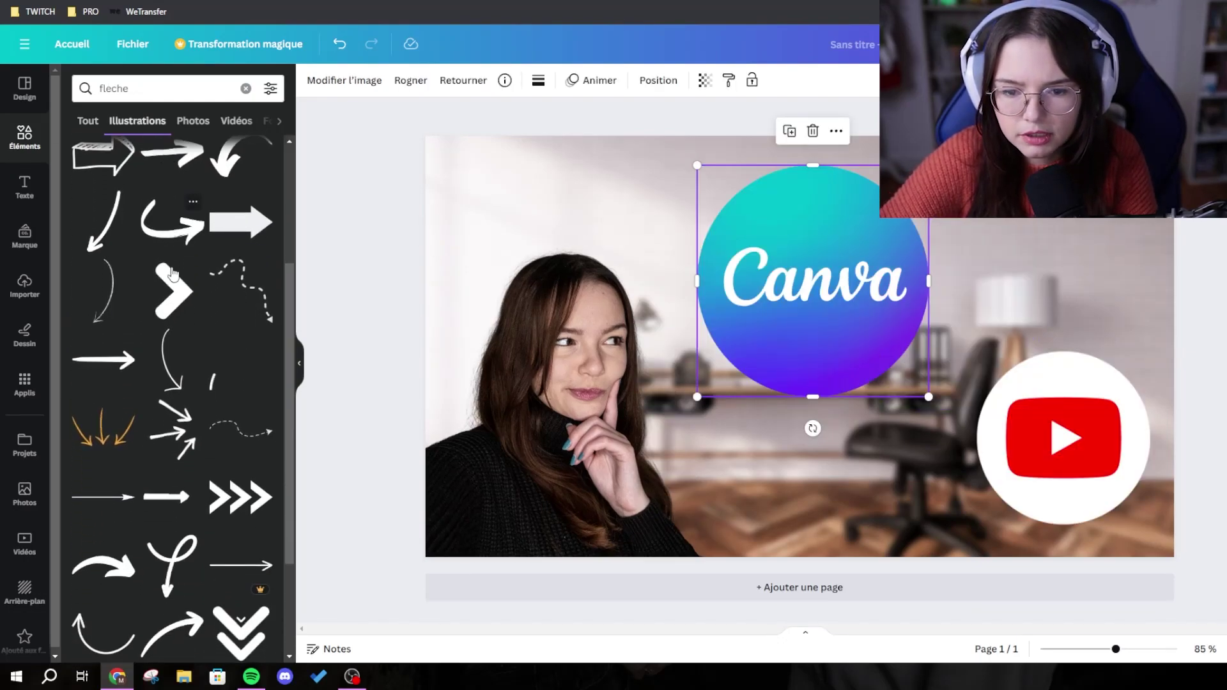
{"action": "scroll", "coordinate": [172, 276], "scroll_direction": "up", "scroll_amount": 4}
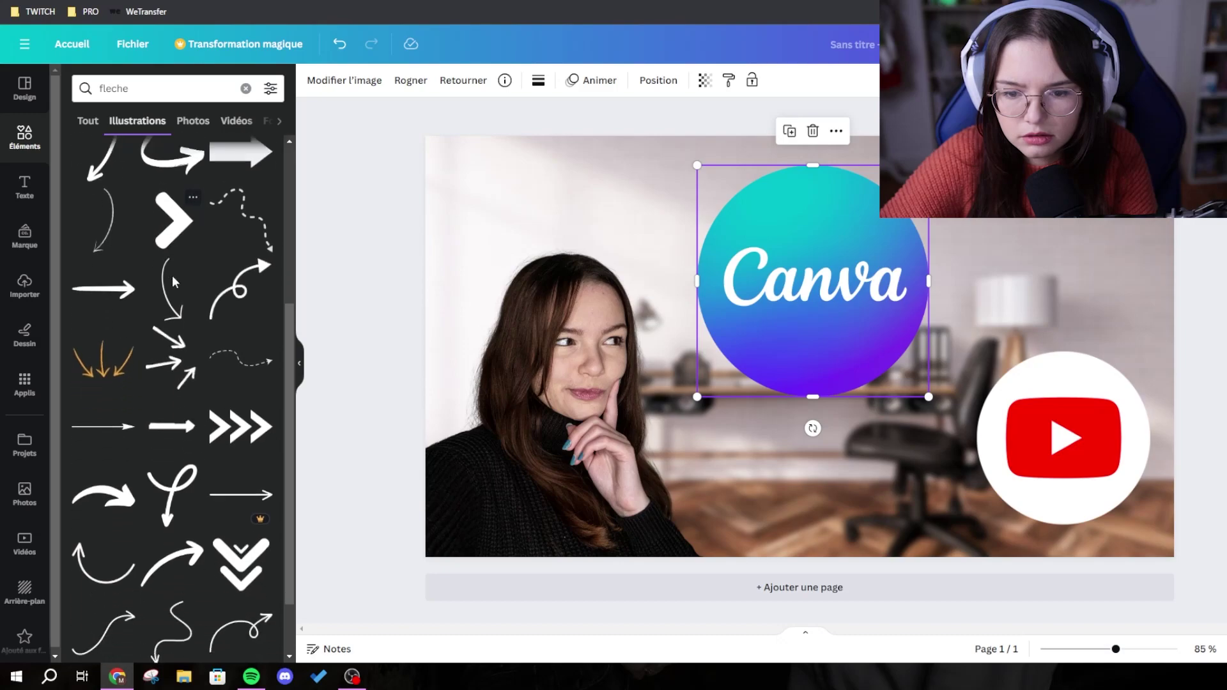
{"action": "left_click", "coordinate": [271, 88]}
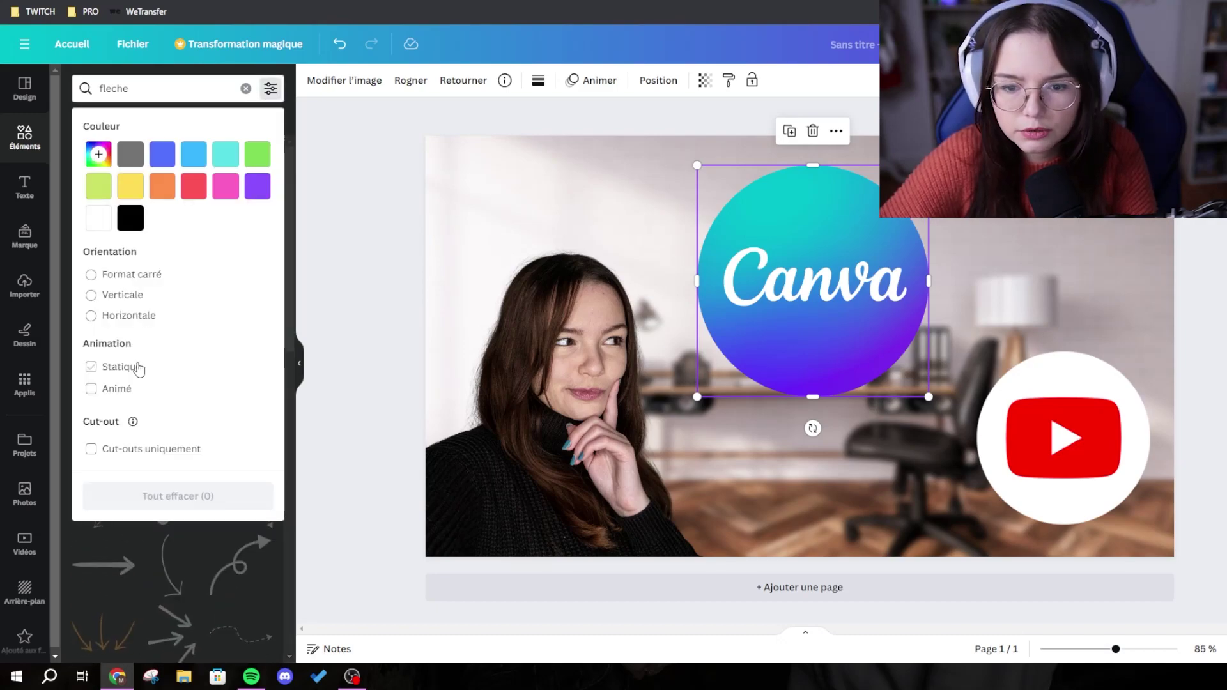
{"action": "left_click", "coordinate": [110, 390]}
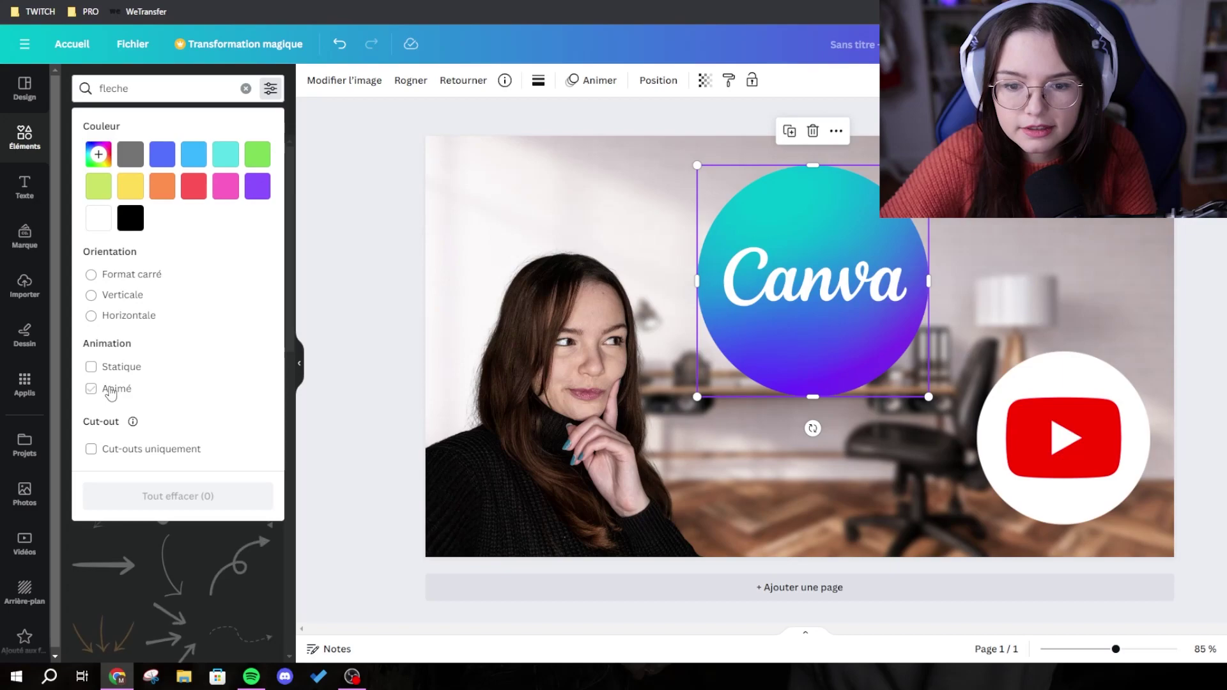
{"action": "left_click", "coordinate": [96, 370]}
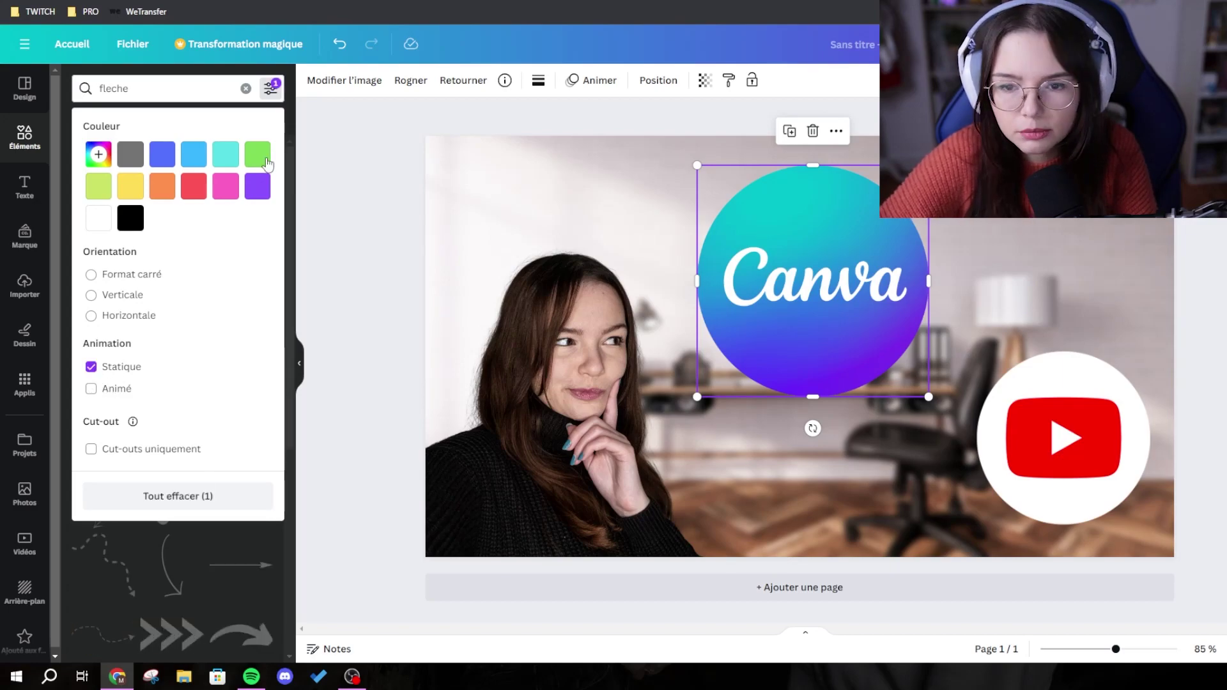
{"action": "left_click", "coordinate": [271, 91]}
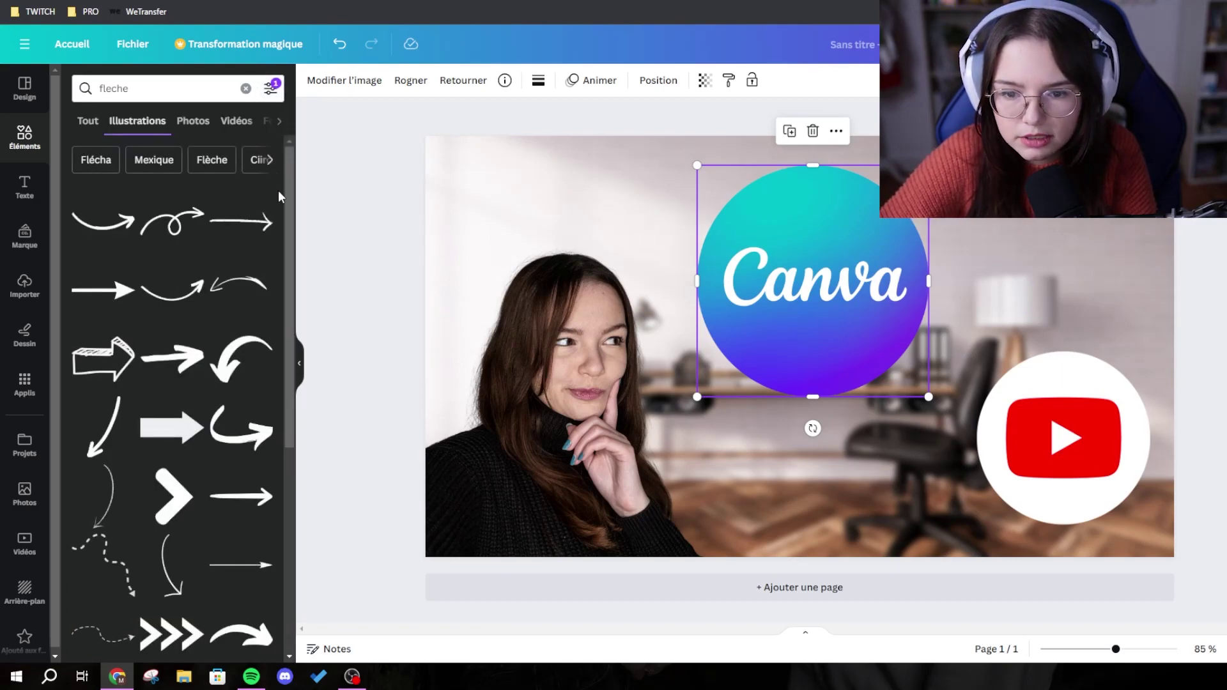
Add the thick curved white arrow, flip it horizontally and position it from the Canva logo down to the YouTube logo
{"action": "left_click_drag", "start_coordinate": [242, 358], "coordinate": [575, 381]}
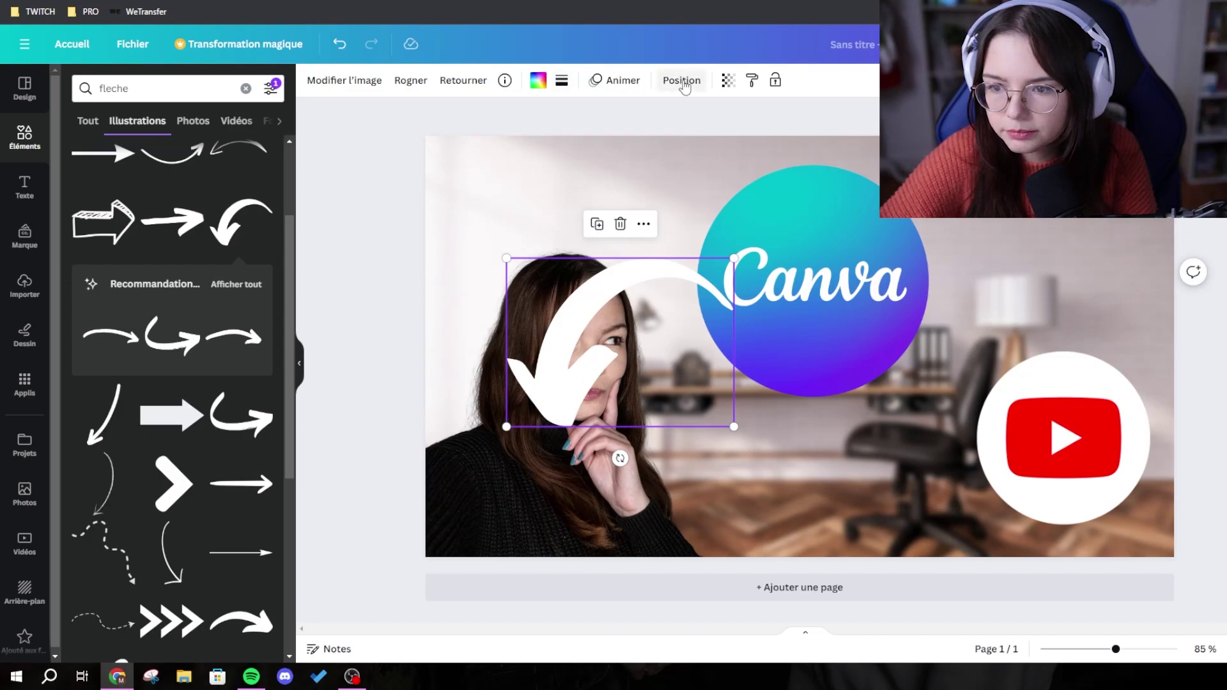
{"action": "left_click", "coordinate": [463, 80]}
{"action": "left_click", "coordinate": [520, 112]}
{"action": "left_click_drag", "start_coordinate": [710, 416], "coordinate": [1102, 349]}
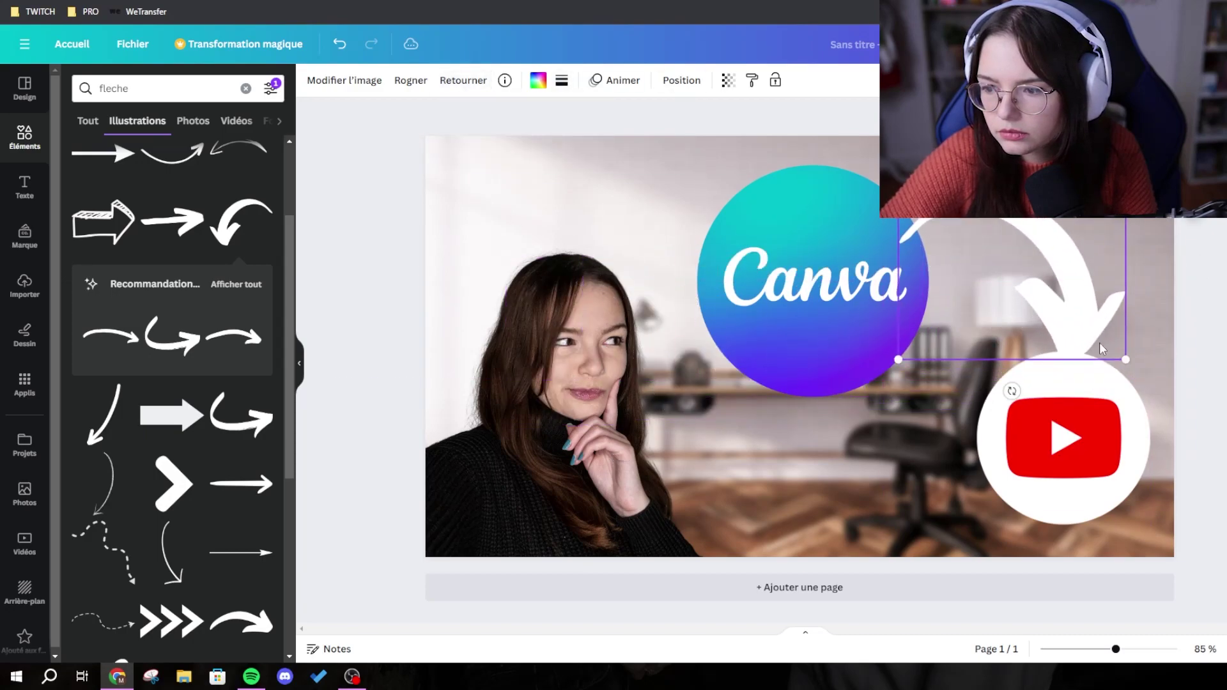
{"action": "key", "text": "Escape"}
Recolour the curved arrow red to match the YouTube logo
{"action": "key", "text": "ctrl+minus"}
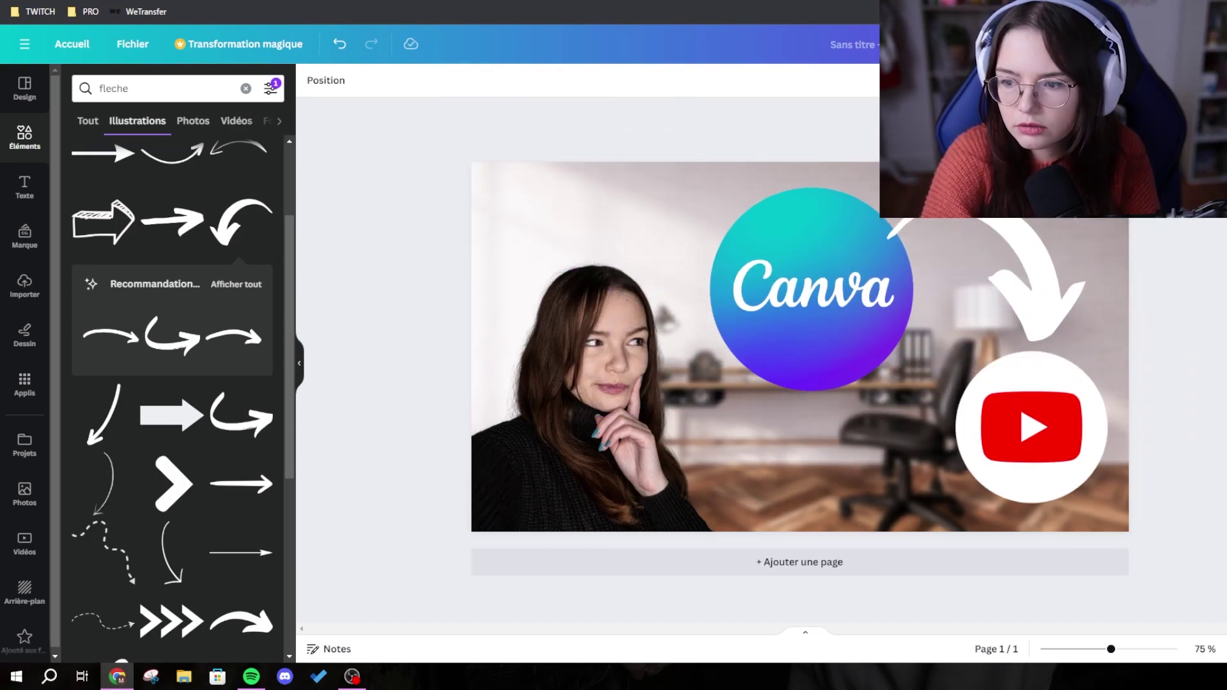
{"action": "key", "text": "ctrl+minus"}
{"action": "key", "text": "ctrl+minus"}
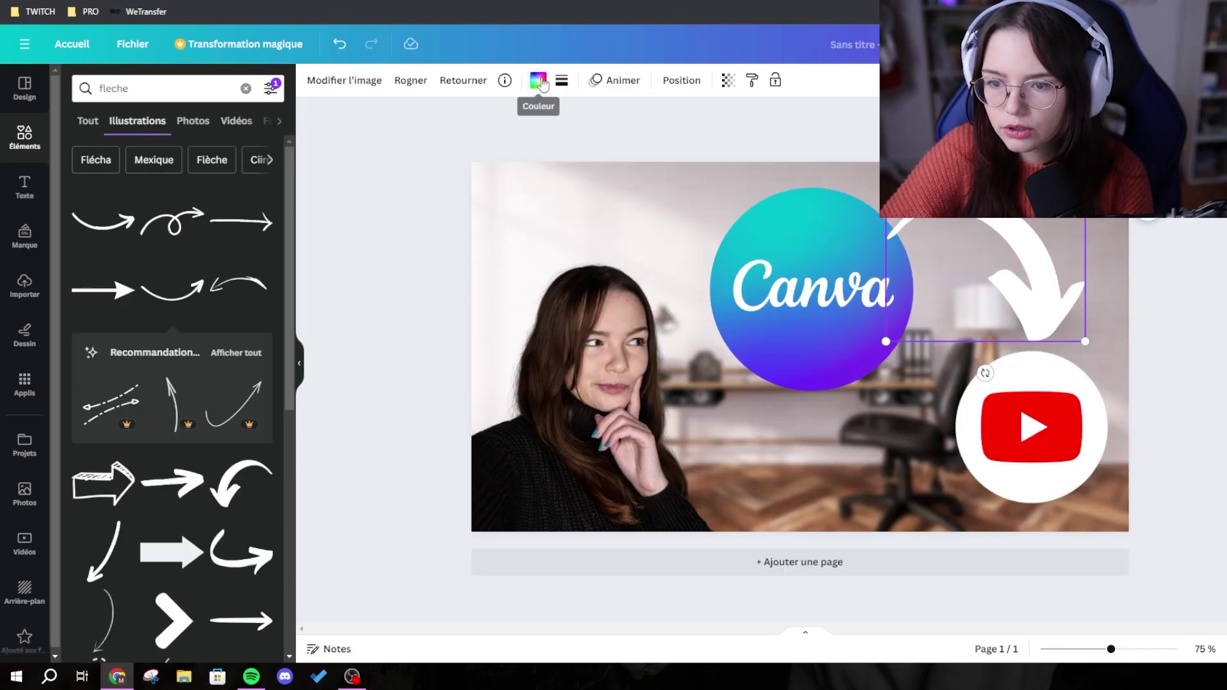
{"action": "left_click", "coordinate": [539, 81]}
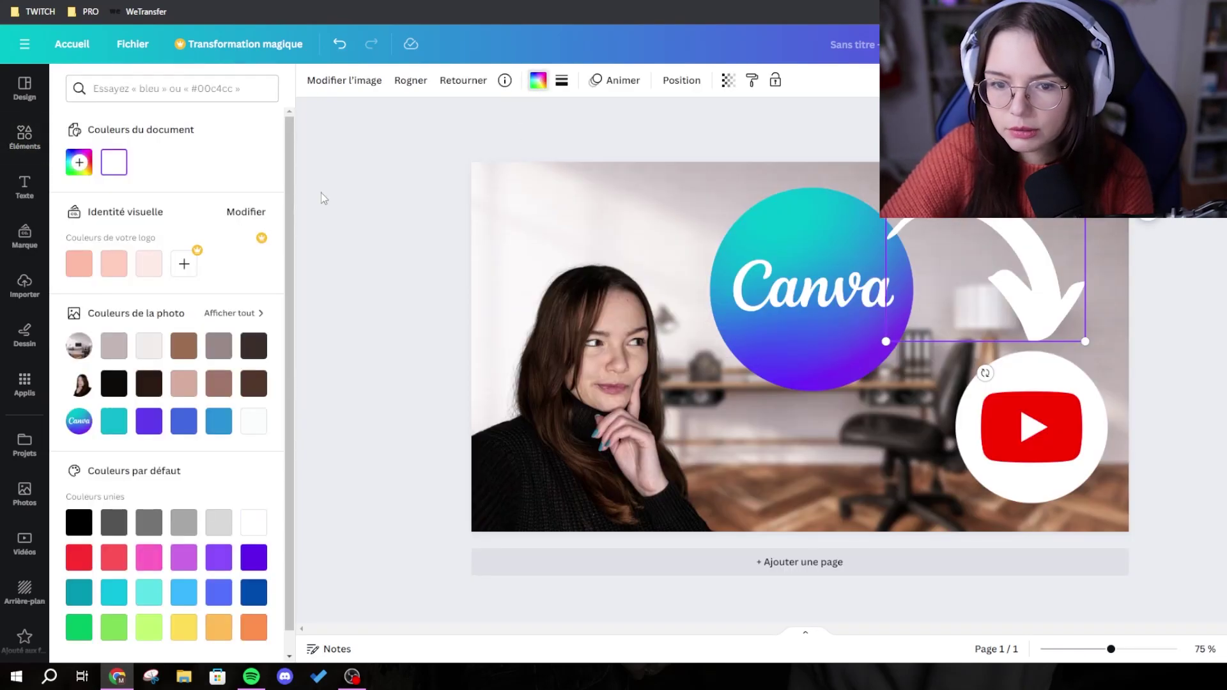
{"action": "left_click", "coordinate": [436, 212]}
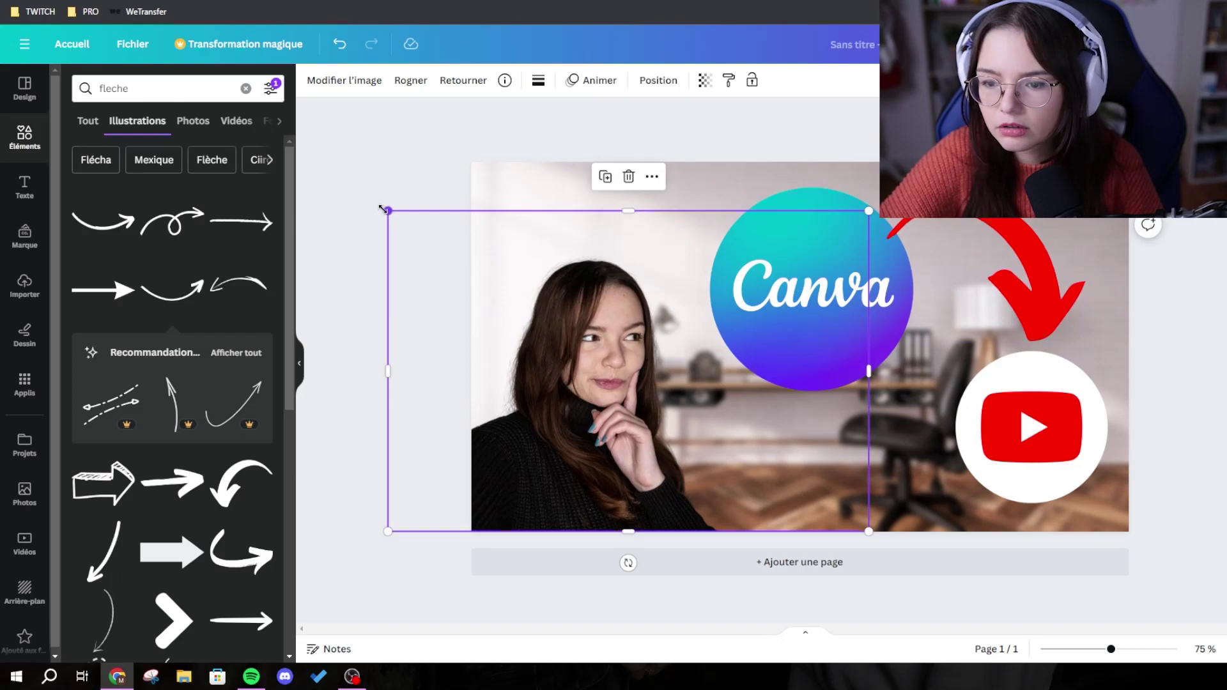
Enlarge the cut-out portrait slightly and shift it against the page's lower-left edge
{"action": "left_click_drag", "start_coordinate": [384, 209], "coordinate": [367, 183]}
{"action": "left_click_drag", "start_coordinate": [573, 300], "coordinate": [602, 301]}
Raise the cut-out portrait's brightness (Luminosité) slightly in the image adjustments
{"action": "left_click", "coordinate": [338, 82]}
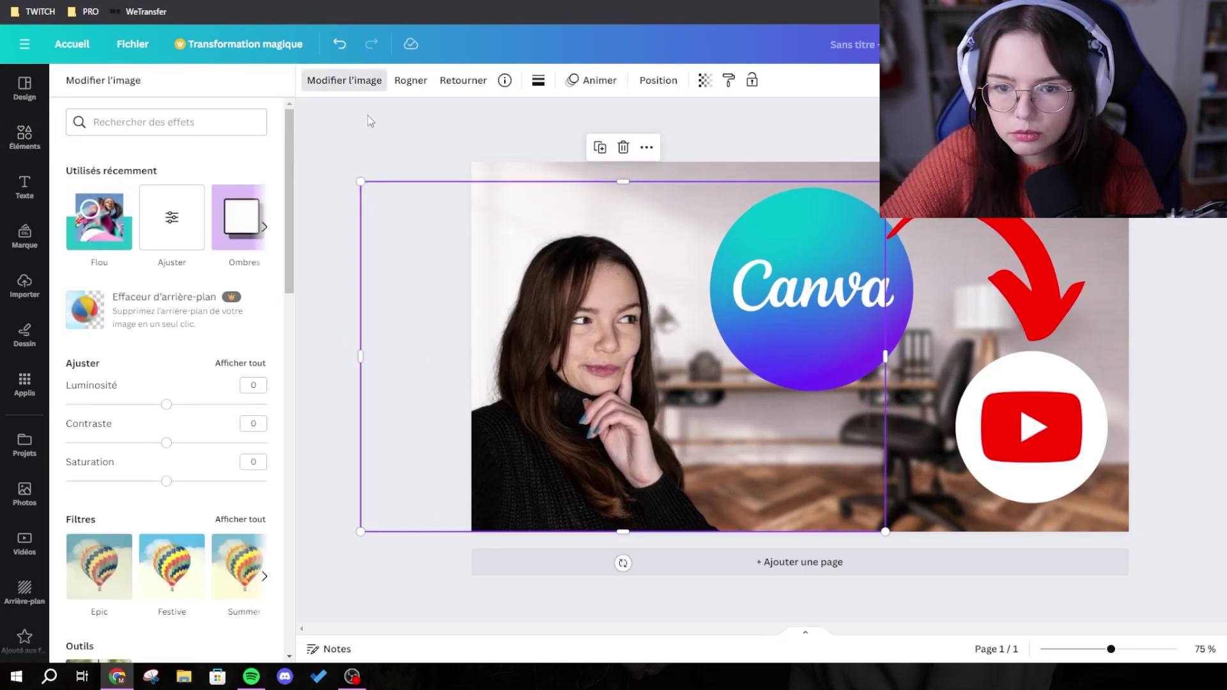
{"action": "left_click", "coordinate": [248, 363]}
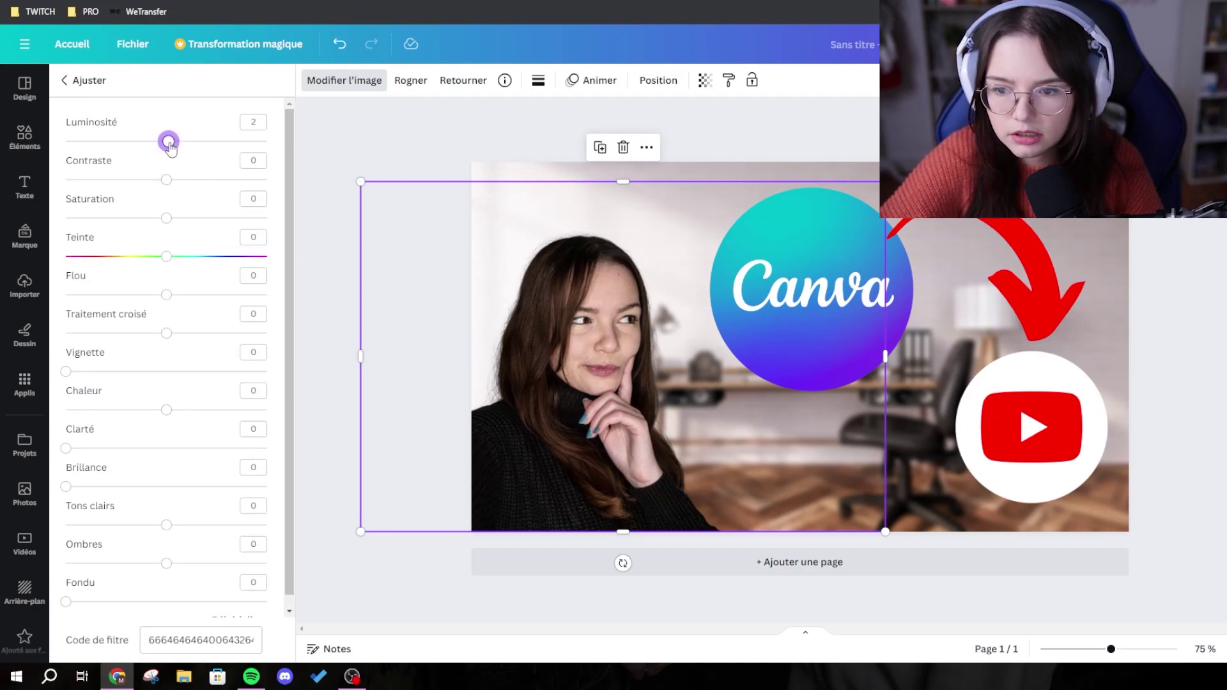
{"action": "left_click_drag", "start_coordinate": [168, 144], "coordinate": [183, 141]}
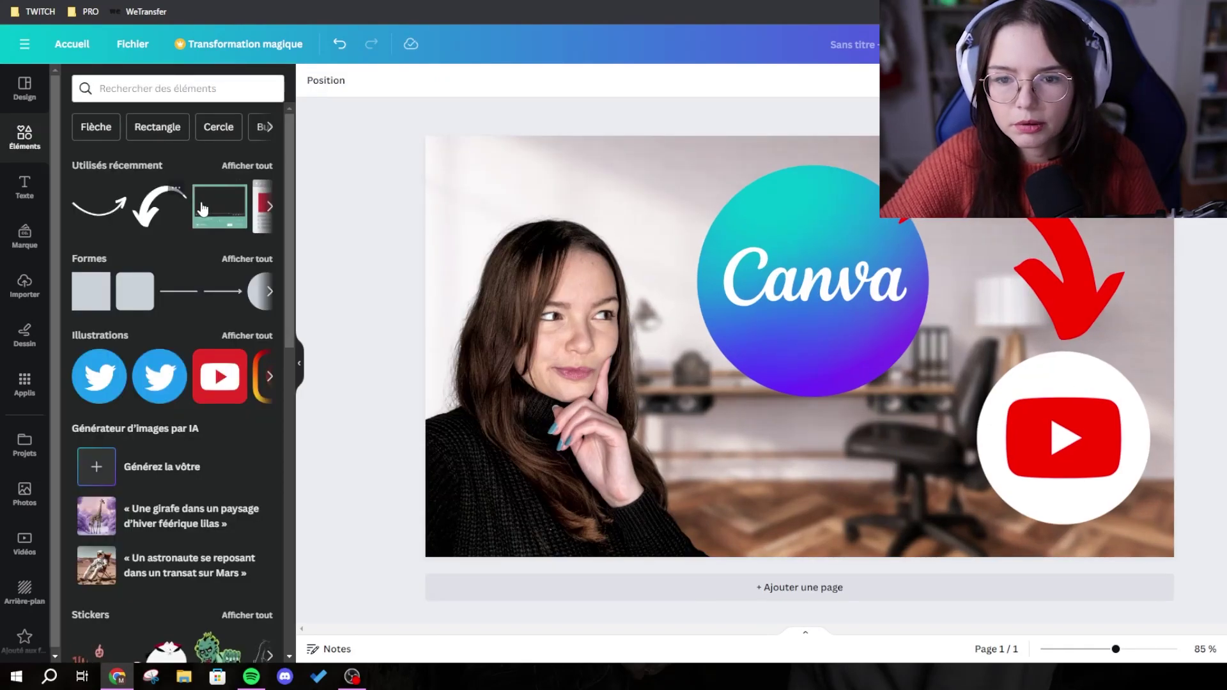
Add the recently used video-player frame, recolour it white with dark brown details and move it over the Canva logo
{"action": "left_click", "coordinate": [99, 206]}
{"action": "left_click_drag", "start_coordinate": [761, 405], "coordinate": [747, 439]}
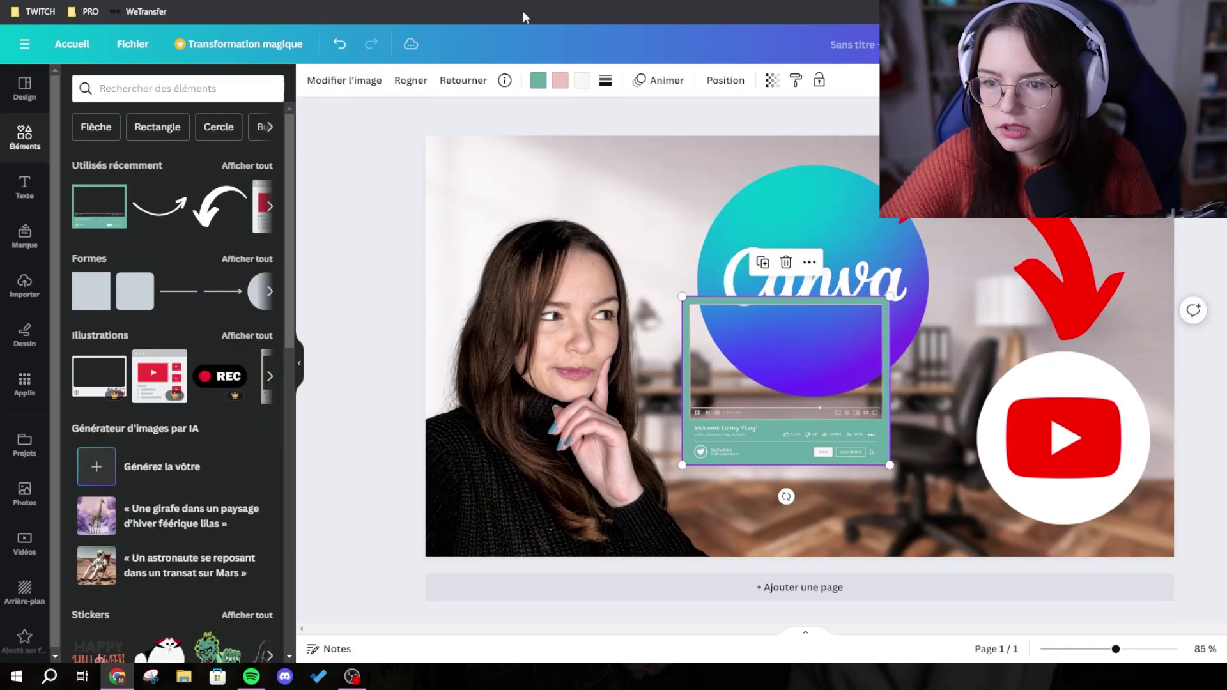
{"action": "left_click", "coordinate": [537, 83]}
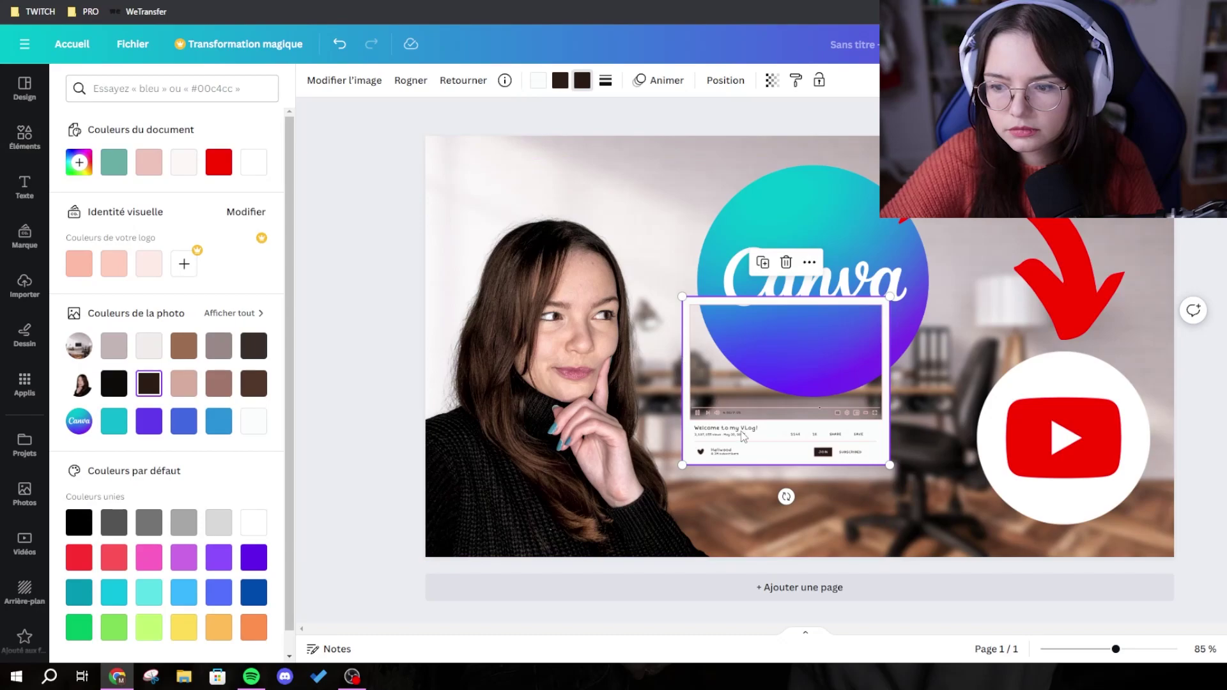
{"action": "left_click_drag", "start_coordinate": [741, 431], "coordinate": [763, 342]}
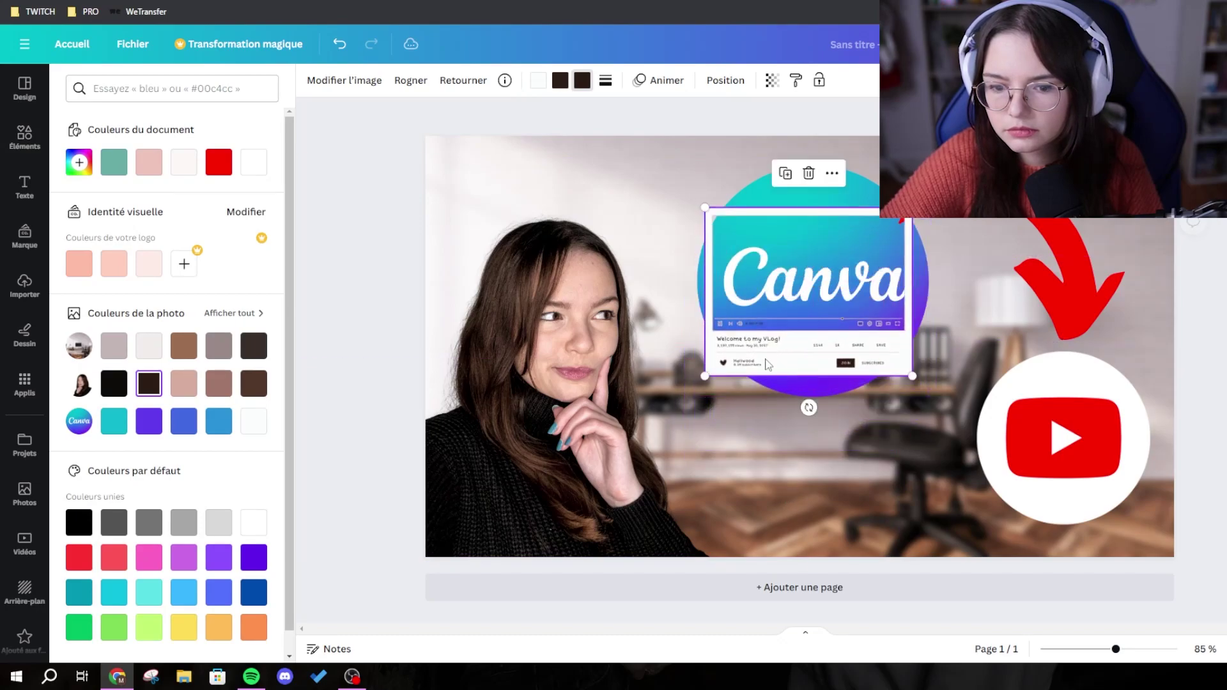
Send the rounded-square Canva logo one level back, behind the video-player frame, and line the frame up over it
{"action": "key", "text": "ctrl+Tab"}
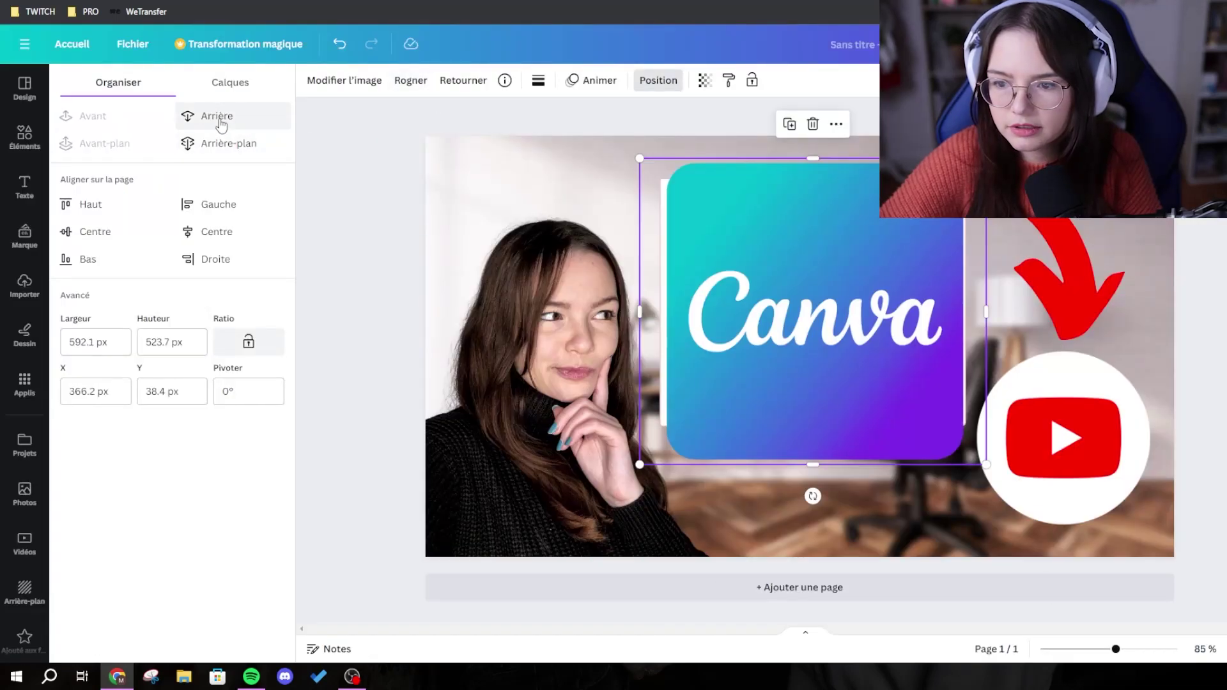
{"action": "left_click", "coordinate": [220, 124]}
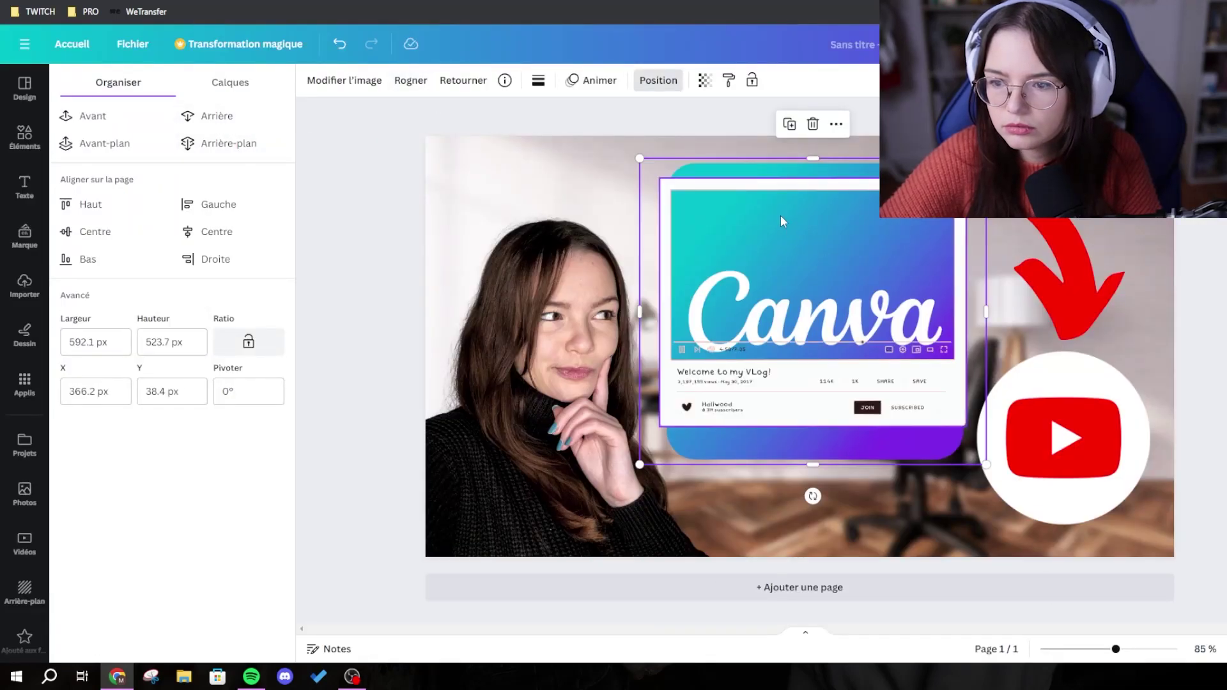
{"action": "left_click", "coordinate": [670, 267]}
{"action": "left_click_drag", "start_coordinate": [669, 267], "coordinate": [664, 266]}
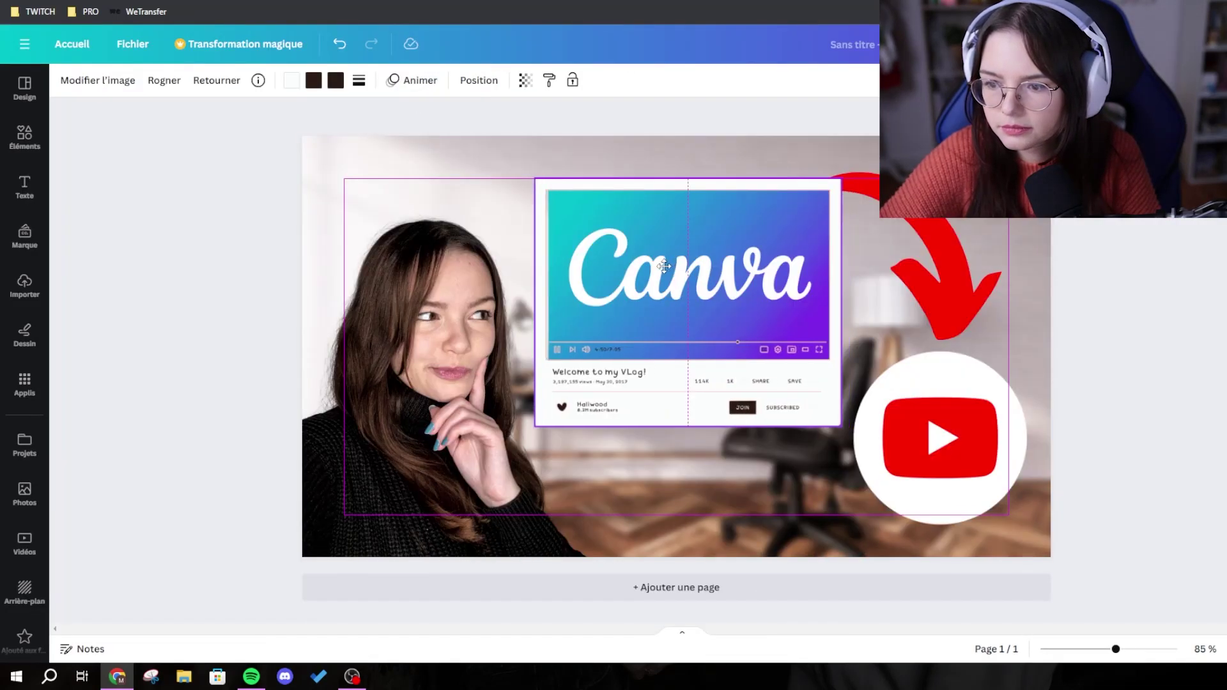
Shrink the video-player frame and fit the Canva logo inside its screen area
{"action": "left_click", "coordinate": [1136, 438]}
{"action": "key", "text": "ctrl+minus"}
{"action": "key", "text": "ctrl+minus"}
{"action": "key", "text": "ctrl+minus"}
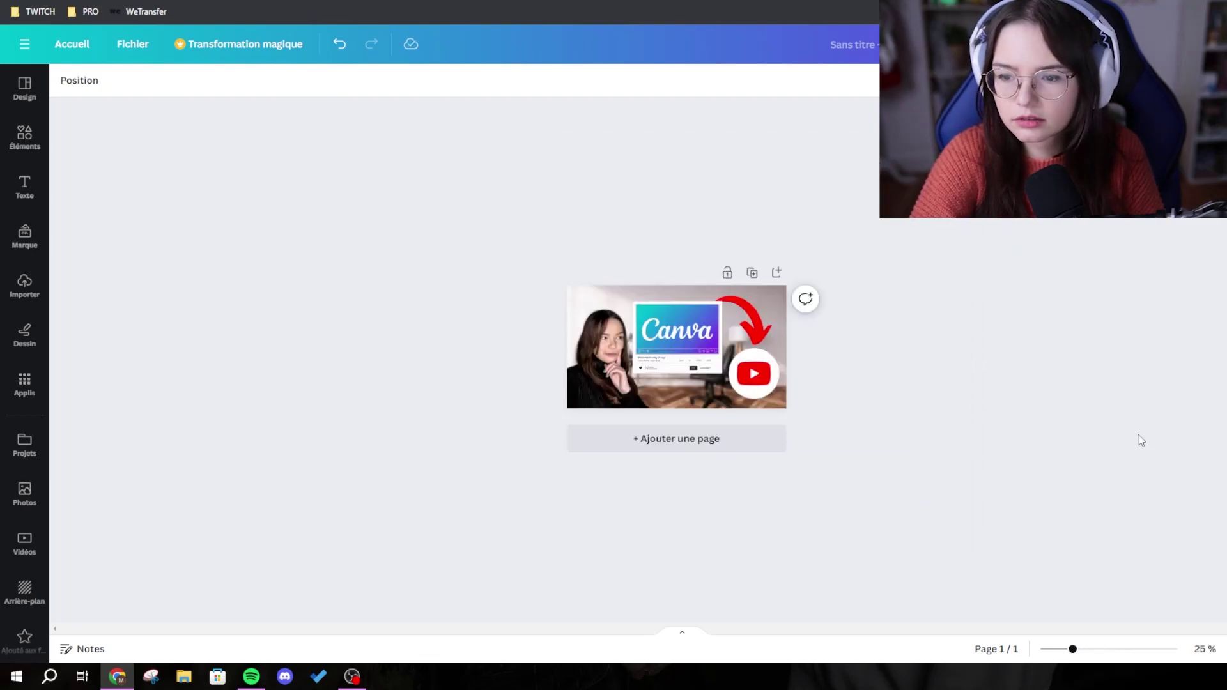
{"action": "key", "text": "ctrl+plus"}
{"action": "key", "text": "ctrl+plus"}
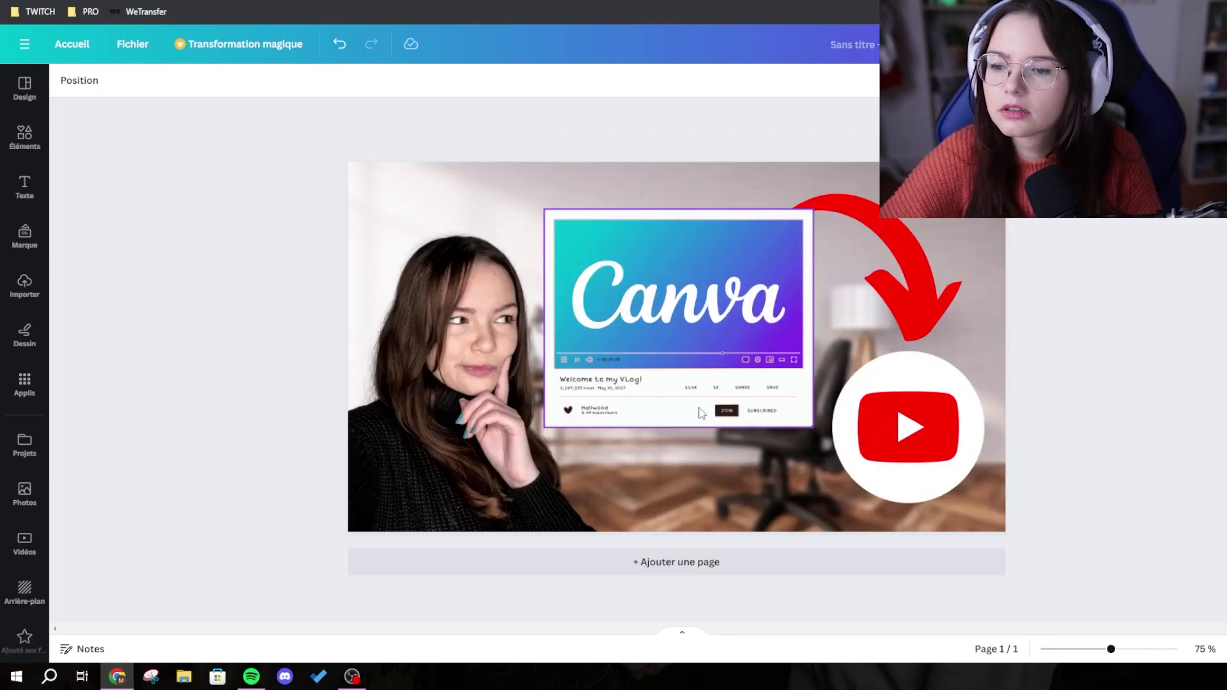
{"action": "left_click", "coordinate": [763, 372]}
{"action": "left_click_drag", "start_coordinate": [762, 372], "coordinate": [761, 386]}
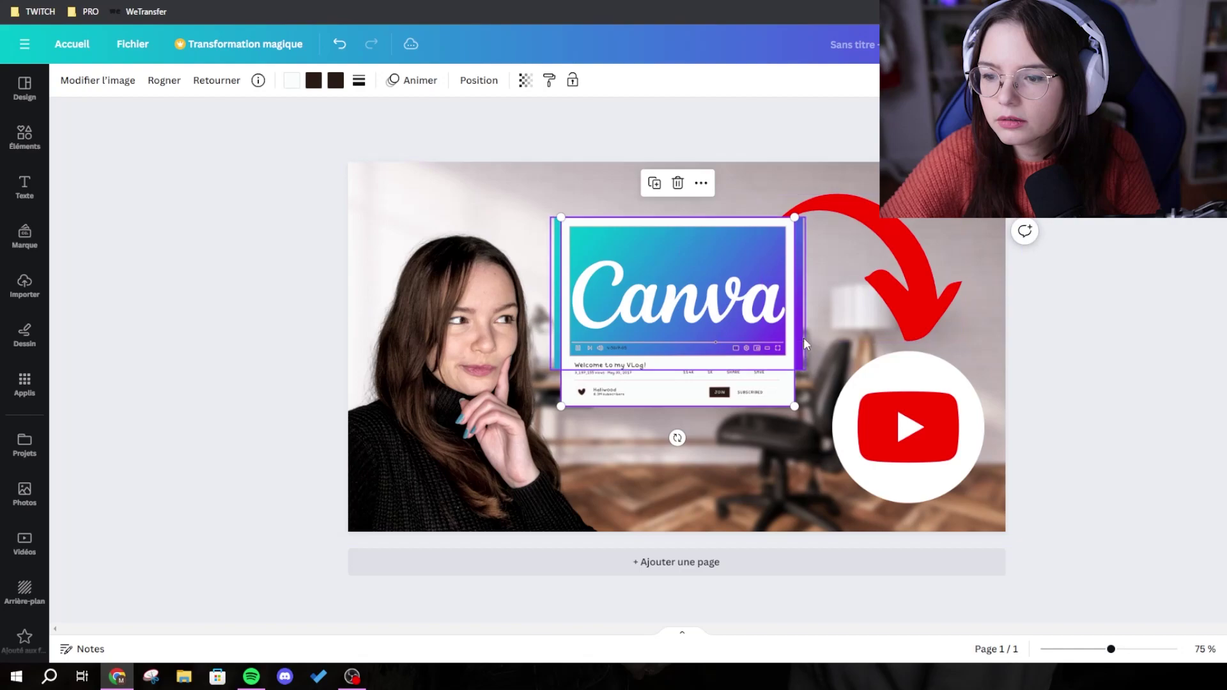
{"action": "left_click", "coordinate": [573, 295]}
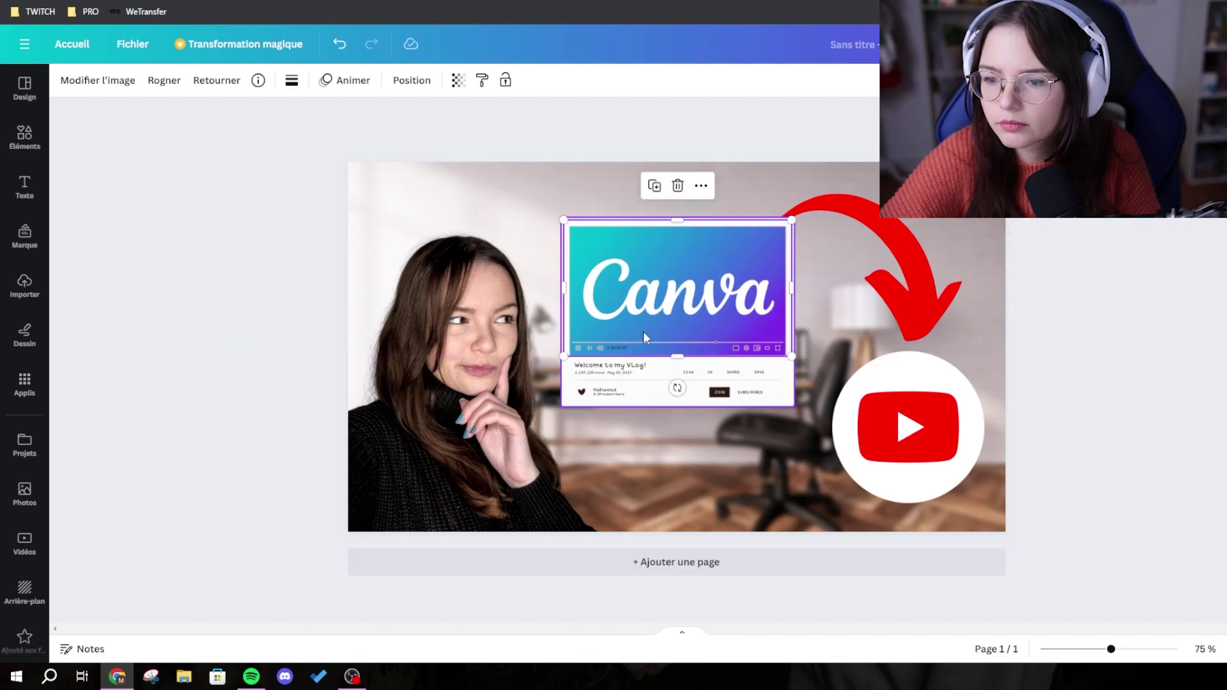
Browse the ready-made font combinations and try one of the text styles on the thumbnail
{"action": "left_click", "coordinate": [24, 185]}
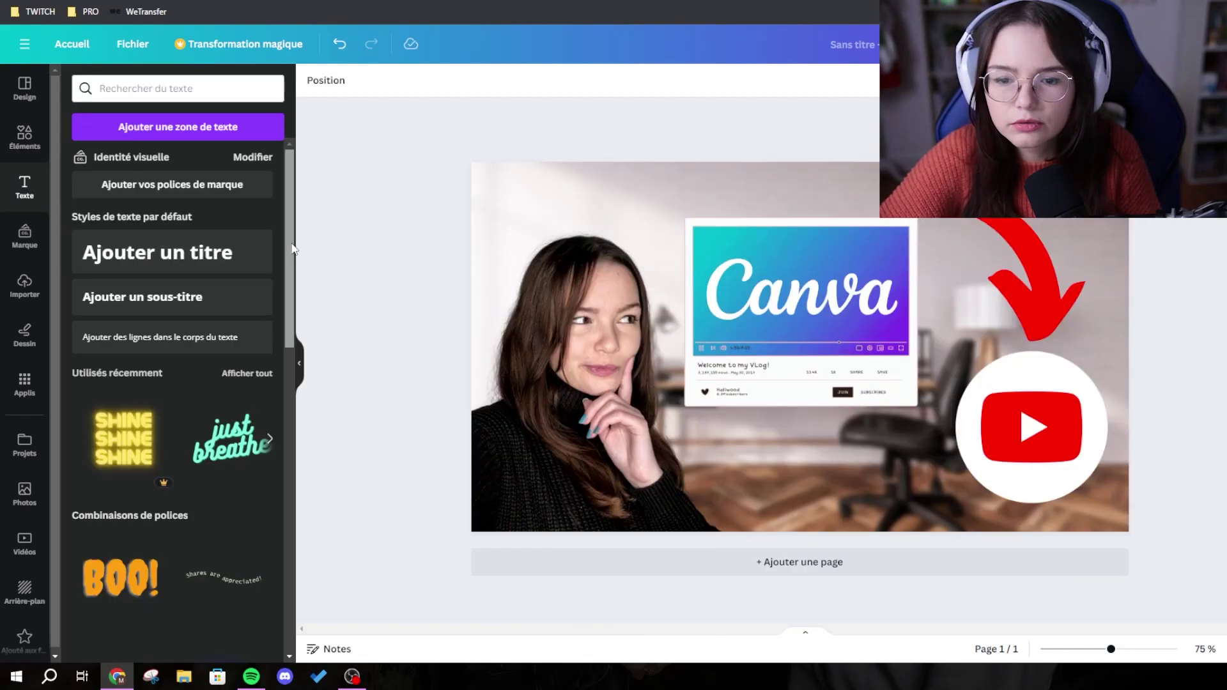
{"action": "left_click_drag", "start_coordinate": [291, 249], "coordinate": [293, 321]}
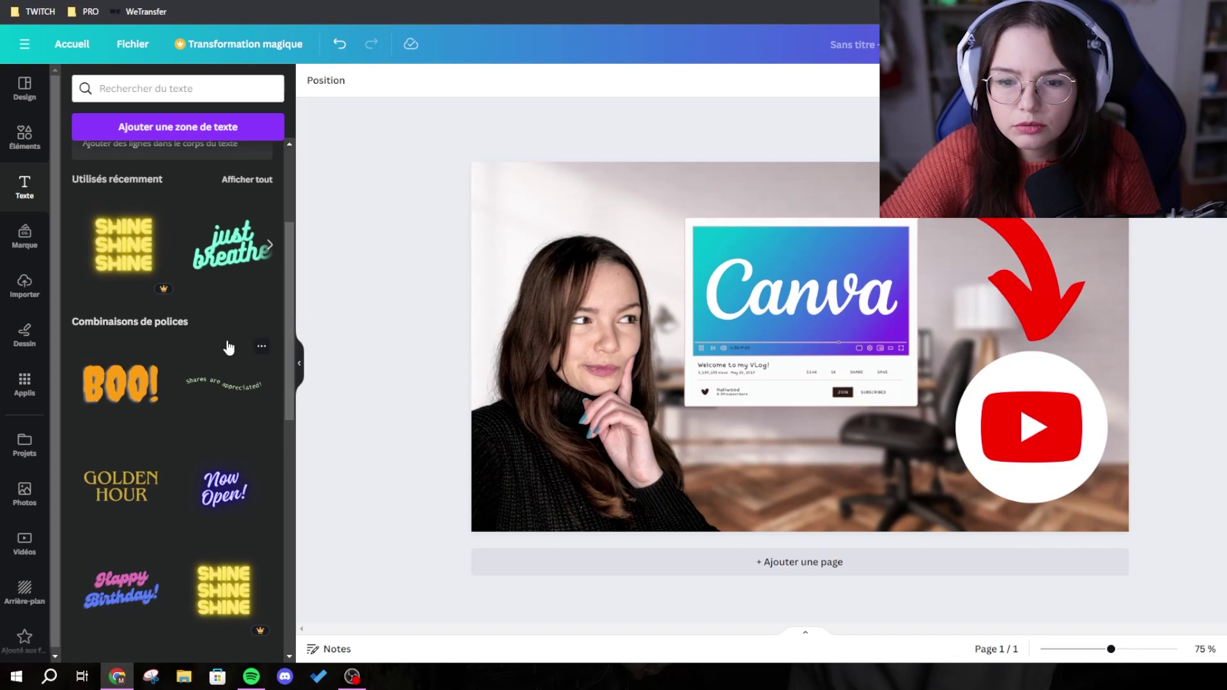
{"action": "scroll", "coordinate": [273, 327], "scroll_direction": "down", "scroll_amount": 3}
{"action": "left_click", "coordinate": [240, 294]}
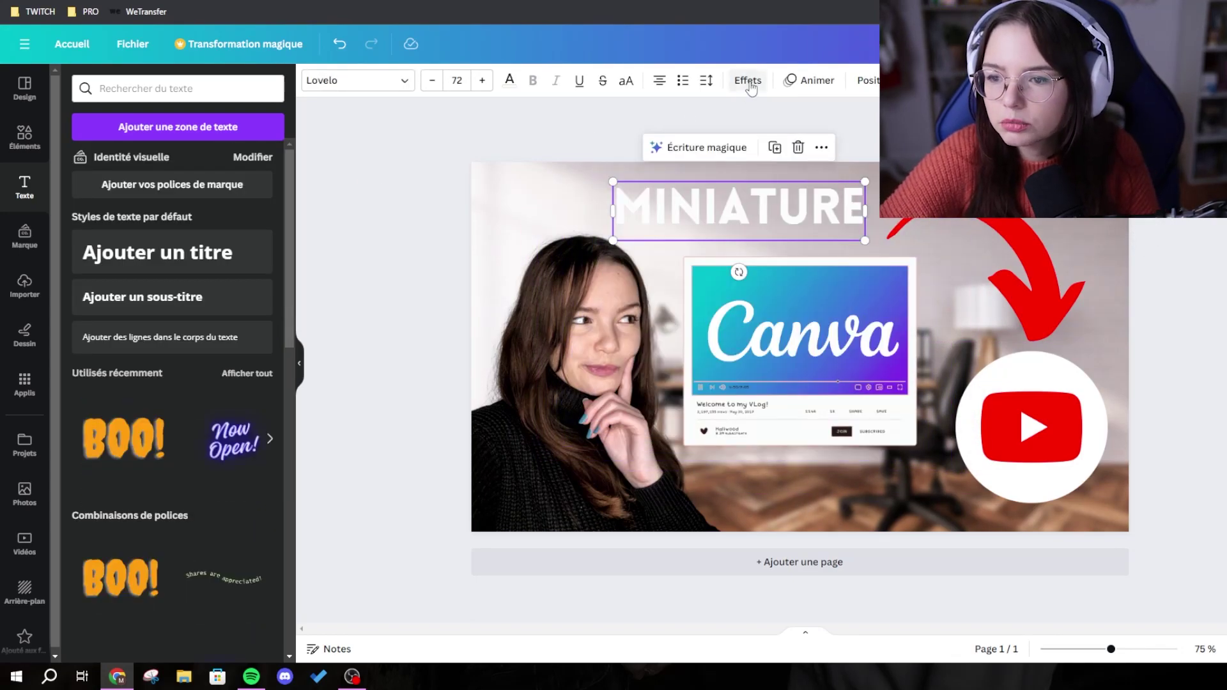
Try the Néon, Biseautage, Contour, Élévation and Ombres text effects on the MINIATURE title
{"action": "left_click", "coordinate": [748, 80]}
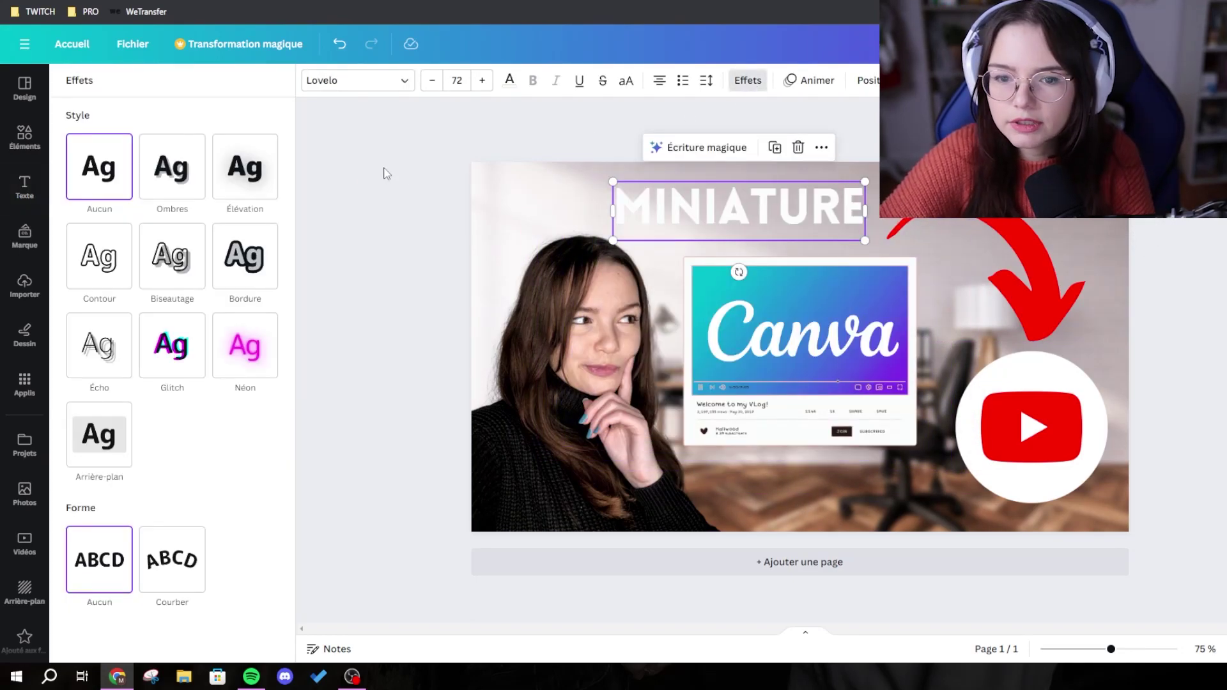
{"action": "left_click", "coordinate": [245, 364]}
{"action": "left_click", "coordinate": [165, 248]}
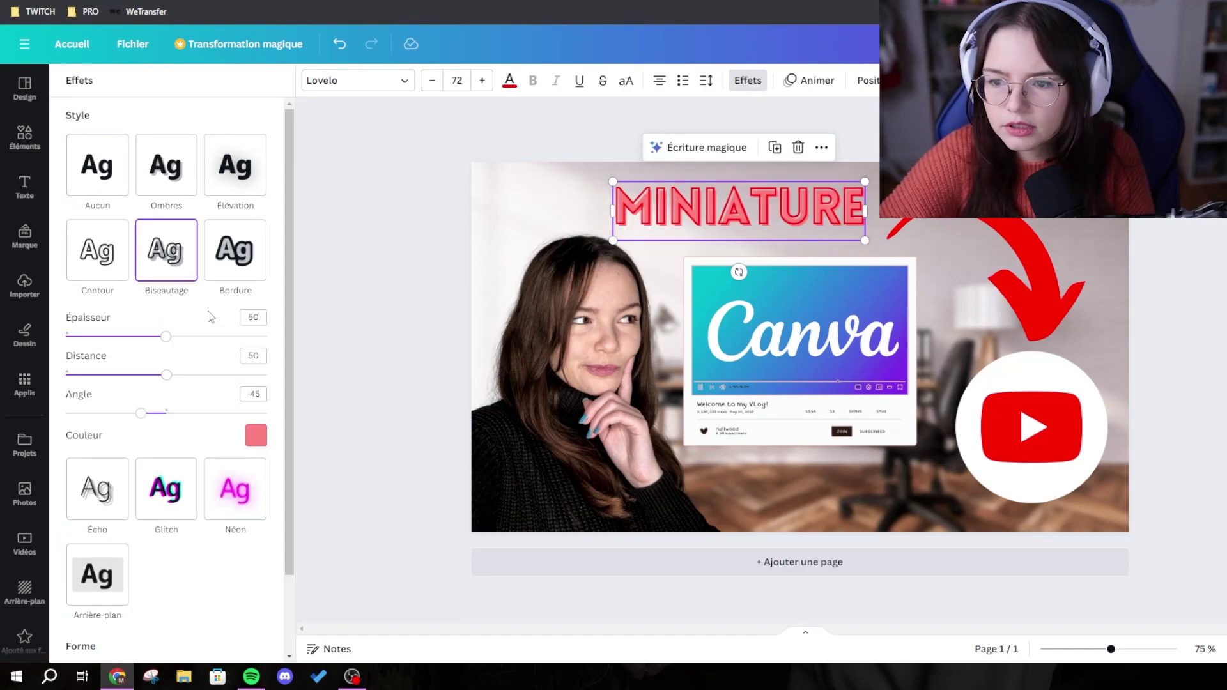
{"action": "mouse_move", "coordinate": [141, 413]}
{"action": "left_mouse_down"}
{"action": "mouse_move", "coordinate": [115, 413]}
{"action": "mouse_move", "coordinate": [167, 413]}
{"action": "mouse_move", "coordinate": [137, 413]}
{"action": "left_mouse_up"}
{"action": "left_click", "coordinate": [97, 250]}
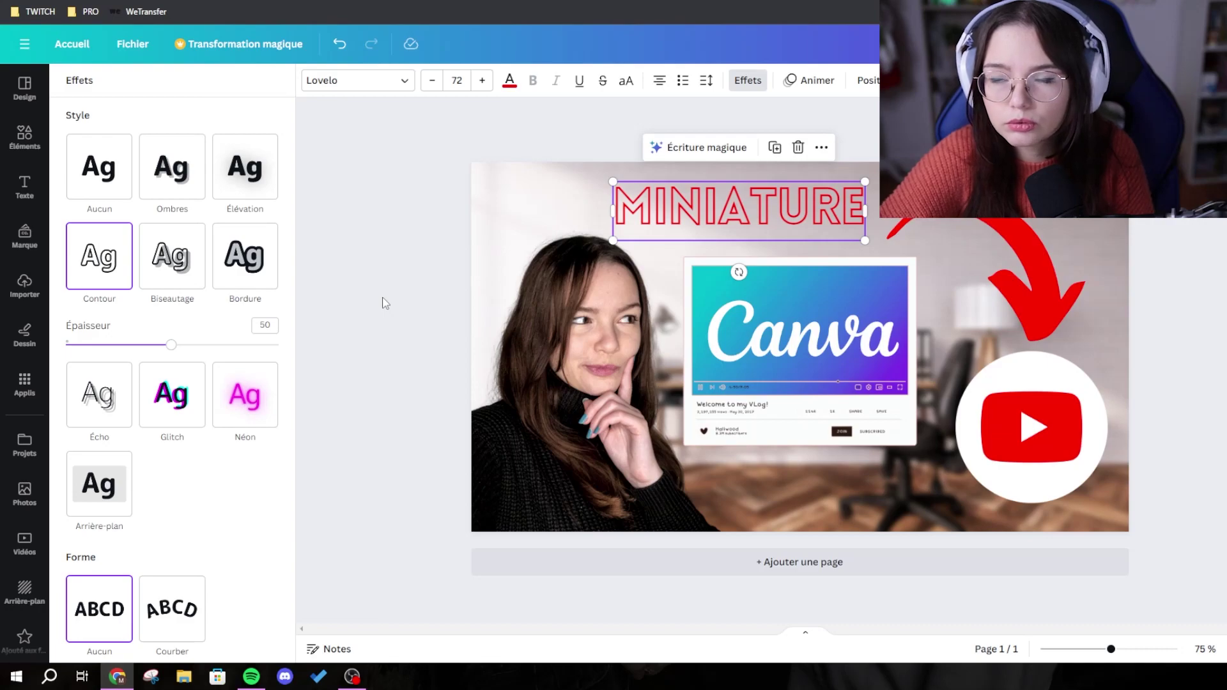
{"action": "left_click", "coordinate": [244, 167]}
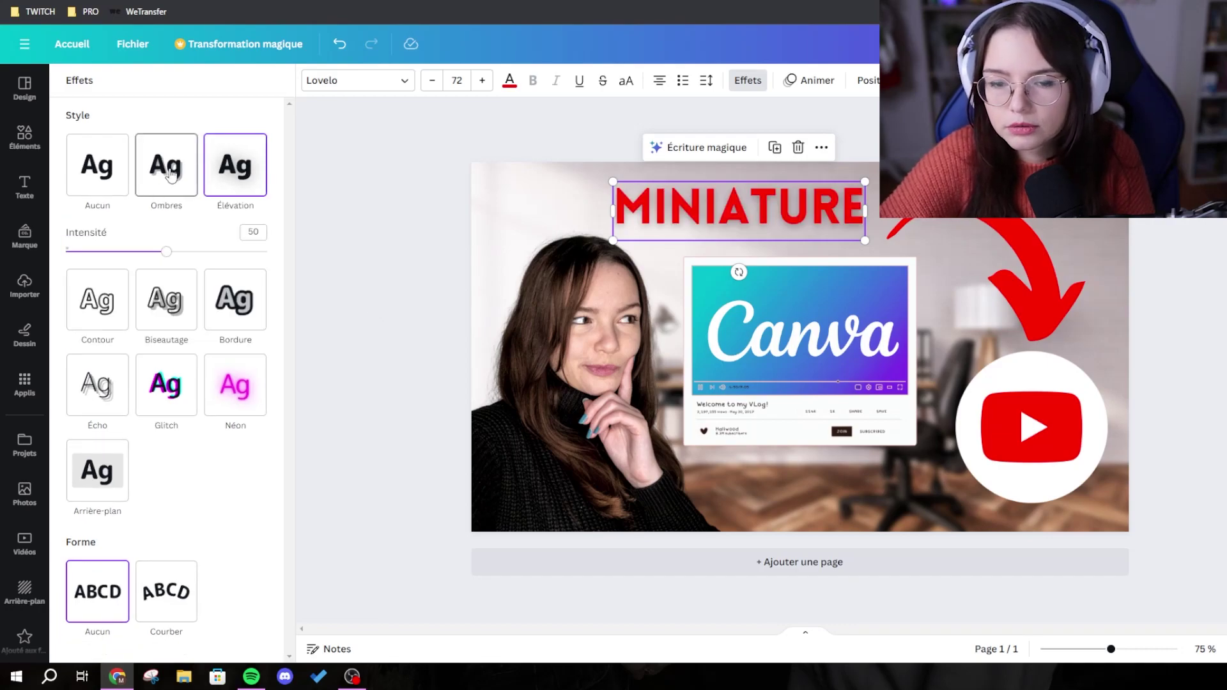
{"action": "left_click", "coordinate": [172, 176]}
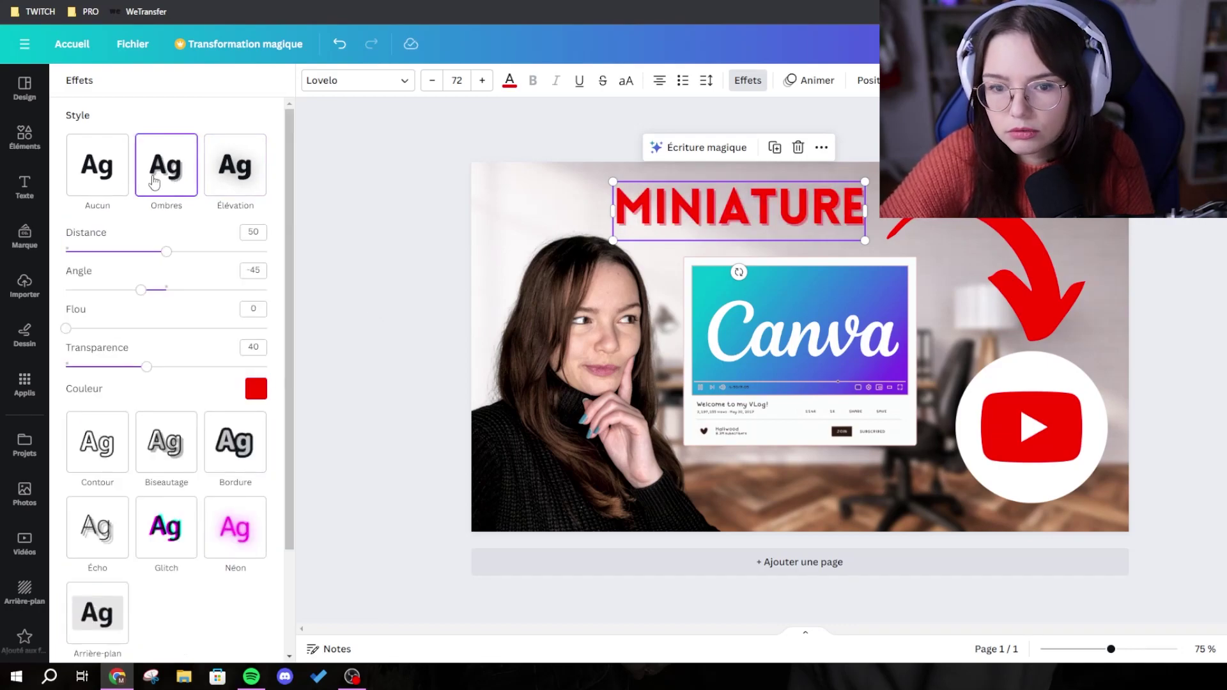
{"action": "left_click", "coordinate": [235, 528]}
{"action": "left_click", "coordinate": [359, 326]}
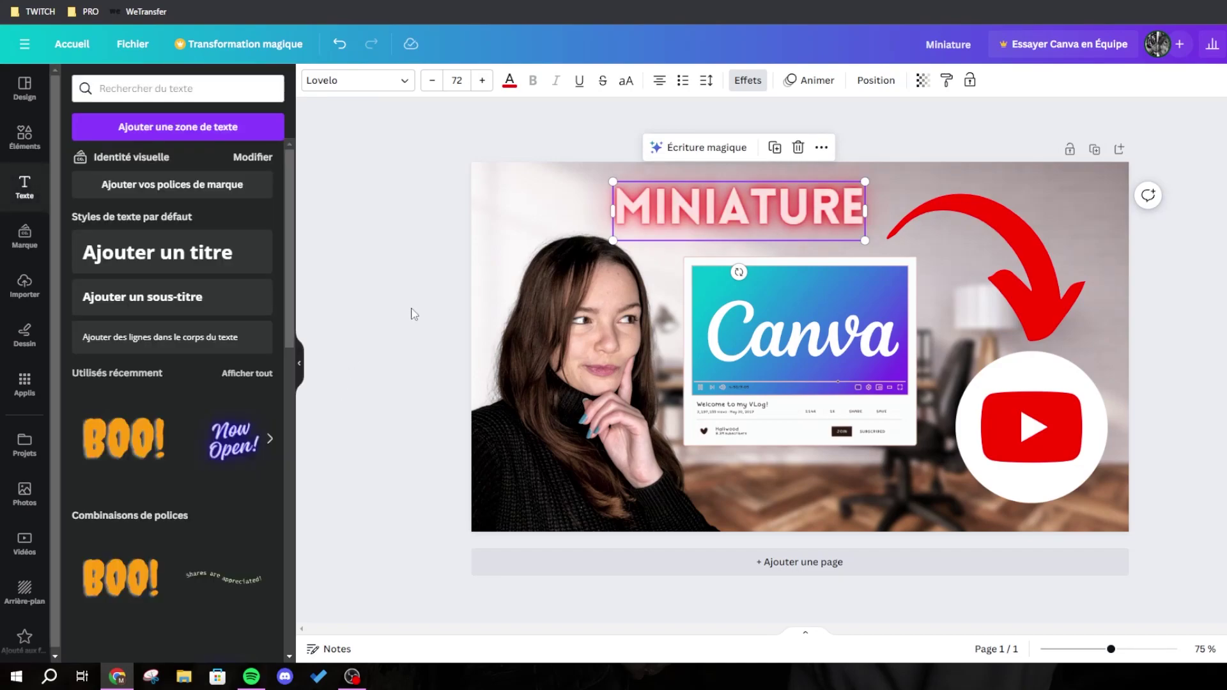
Enlarge the MINIATURE title and reposition it above the Canva video-player frame
{"action": "left_click_drag", "start_coordinate": [613, 243], "coordinate": [572, 251]}
{"action": "left_click_drag", "start_coordinate": [700, 221], "coordinate": [715, 220]}
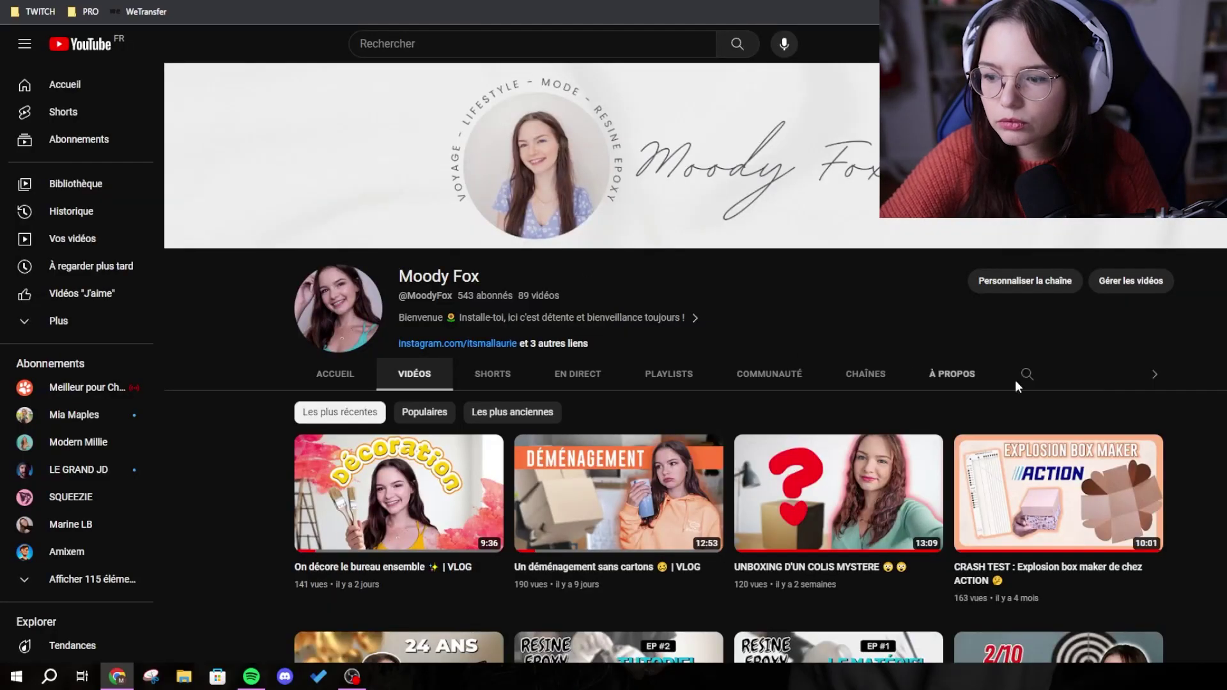
Review the existing video thumbnails on the YouTube channel page and examine the Canva design at 50 % zoom
{"action": "scroll", "coordinate": [1015, 380], "scroll_direction": "down", "scroll_amount": 5}
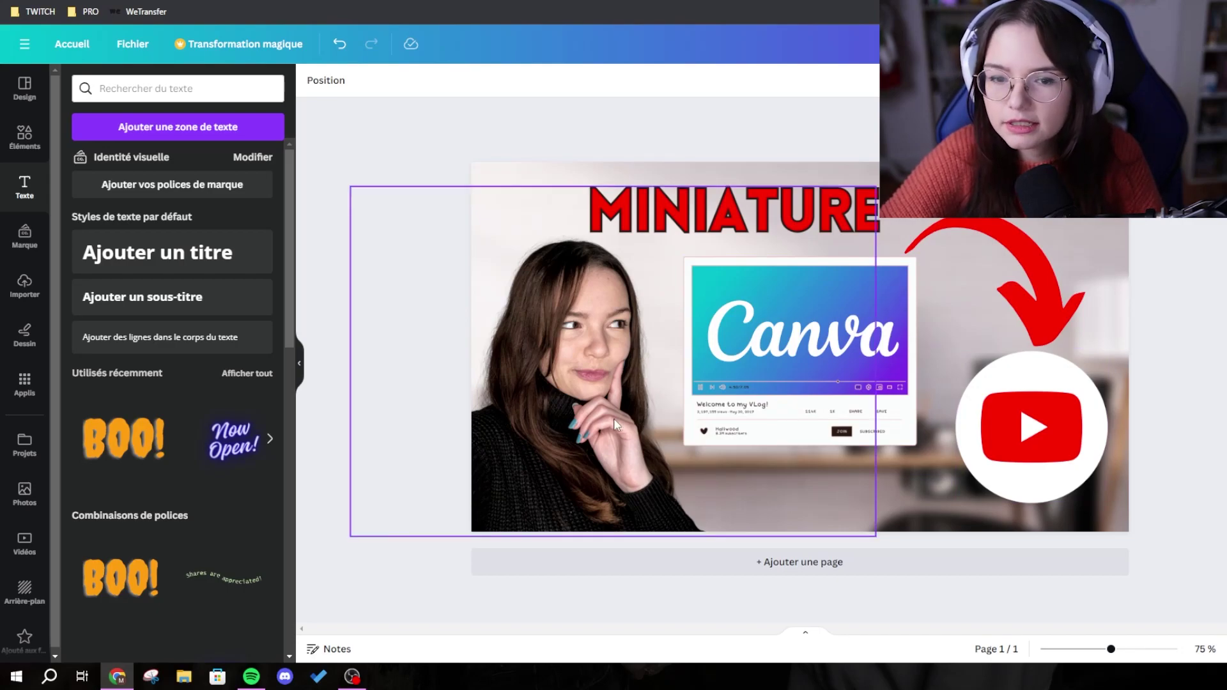
{"action": "key", "text": "ctrl+minus"}
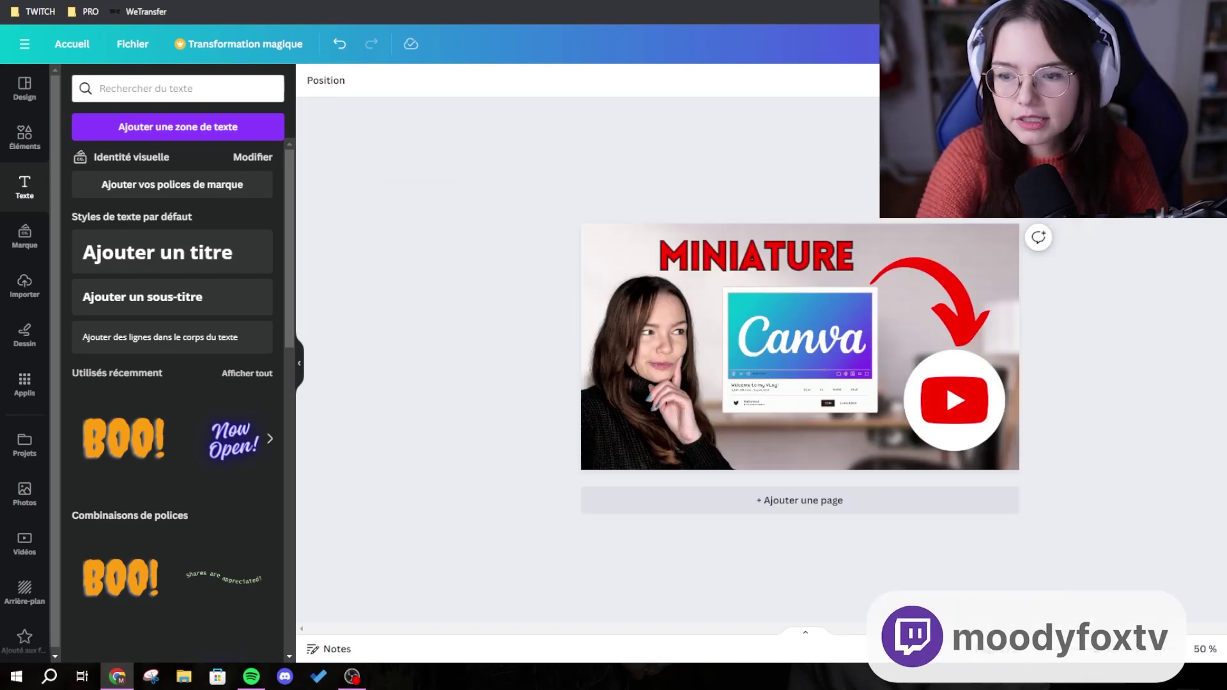
{"action": "left_click", "coordinate": [955, 315]}
{"action": "left_click", "coordinate": [1113, 355]}
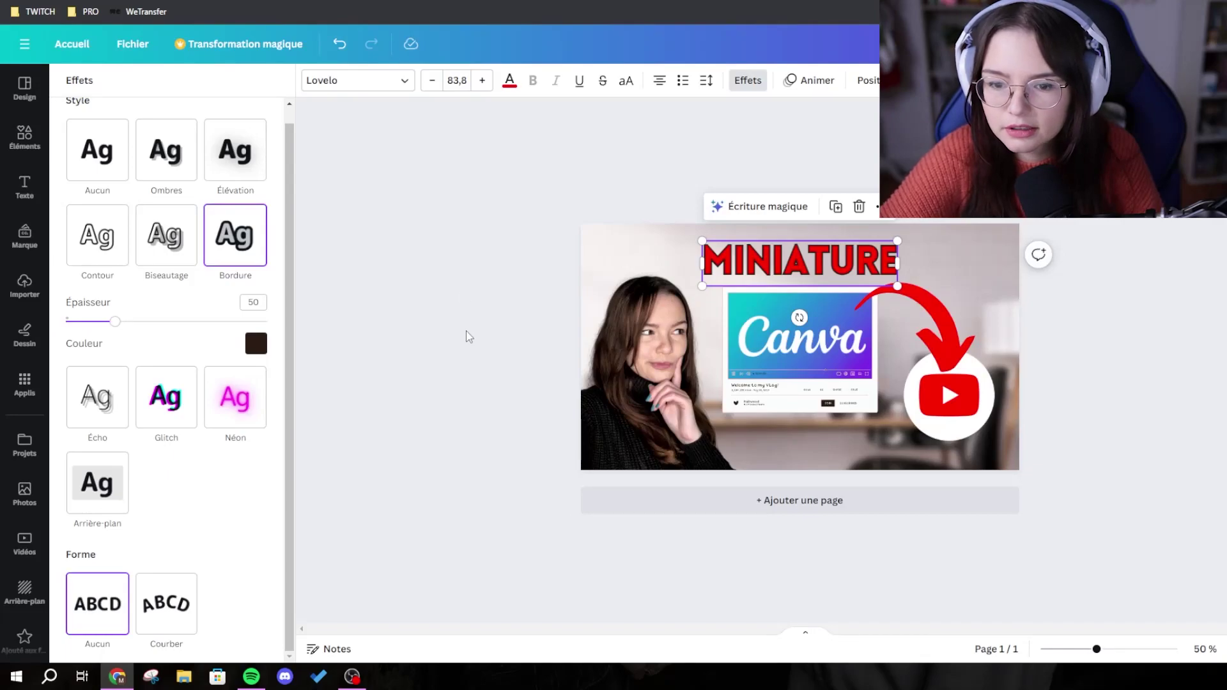
Try curving the MINIATURE title into an arch (Courber), enlarging it to size 88.2 and arranging it above the Canva frame
{"action": "left_click", "coordinate": [181, 590]}
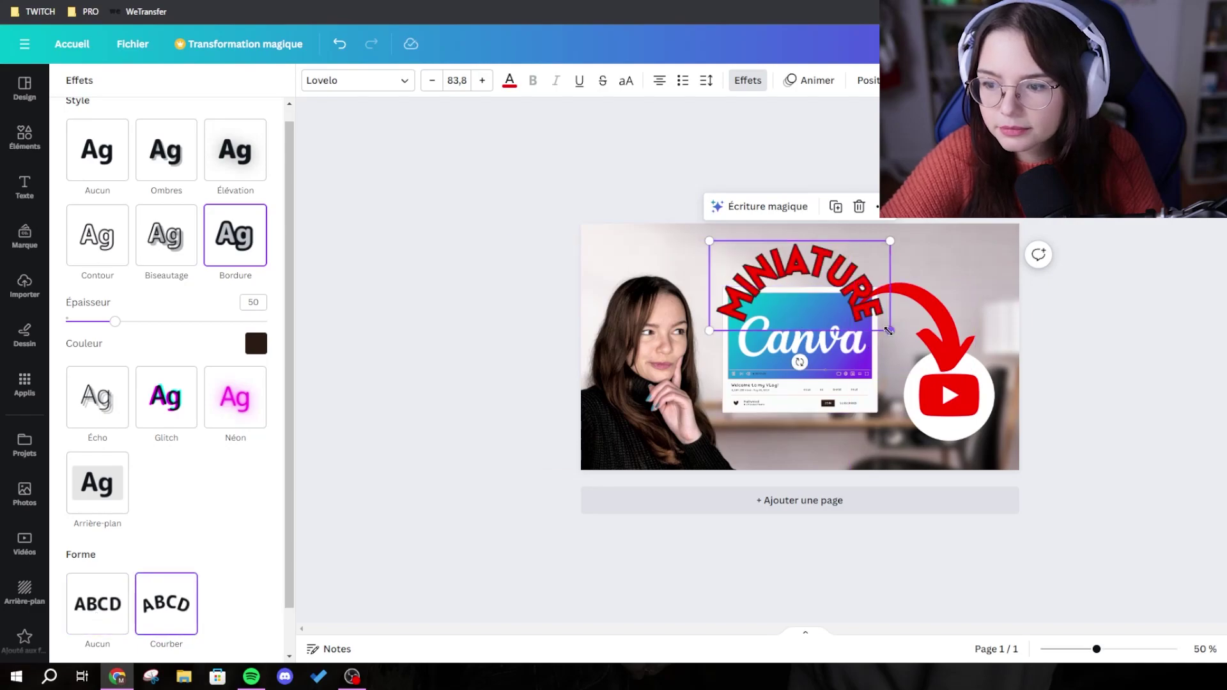
{"action": "mouse_move", "coordinate": [890, 330]}
{"action": "left_mouse_down"}
{"action": "mouse_move", "coordinate": [1027, 374]}
{"action": "mouse_move", "coordinate": [900, 335]}
{"action": "left_mouse_up"}
{"action": "left_click_drag", "start_coordinate": [814, 269], "coordinate": [804, 269]}
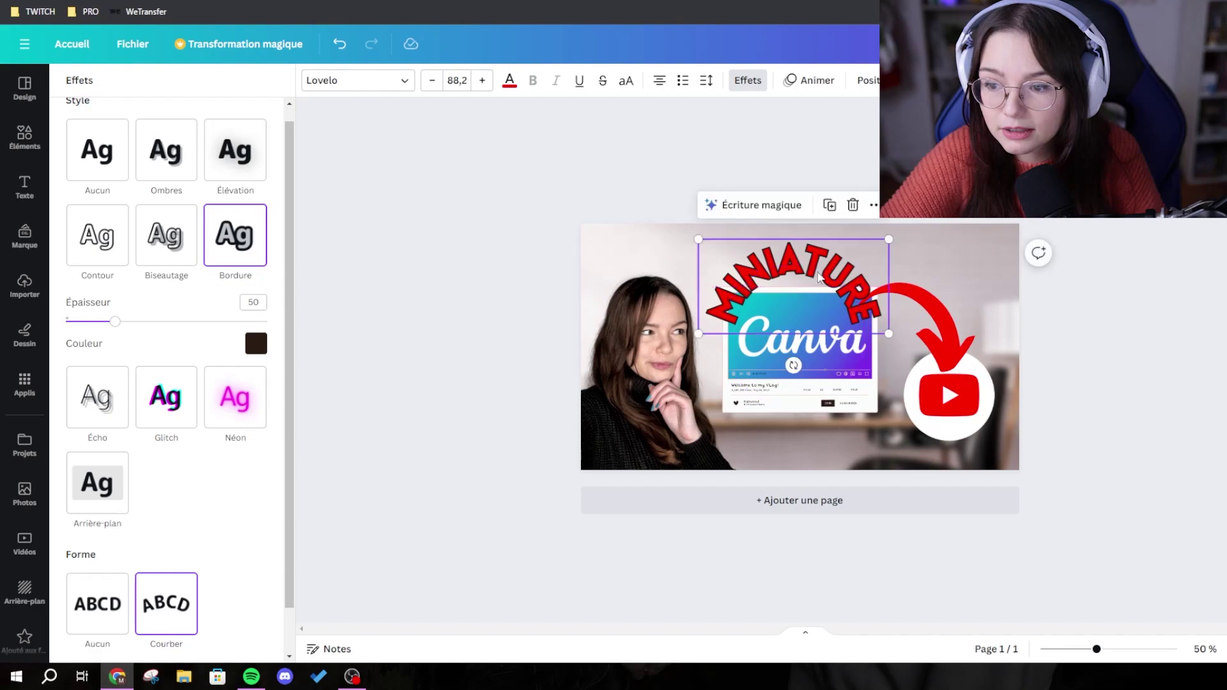
{"action": "left_click_drag", "start_coordinate": [891, 334], "coordinate": [857, 409]}
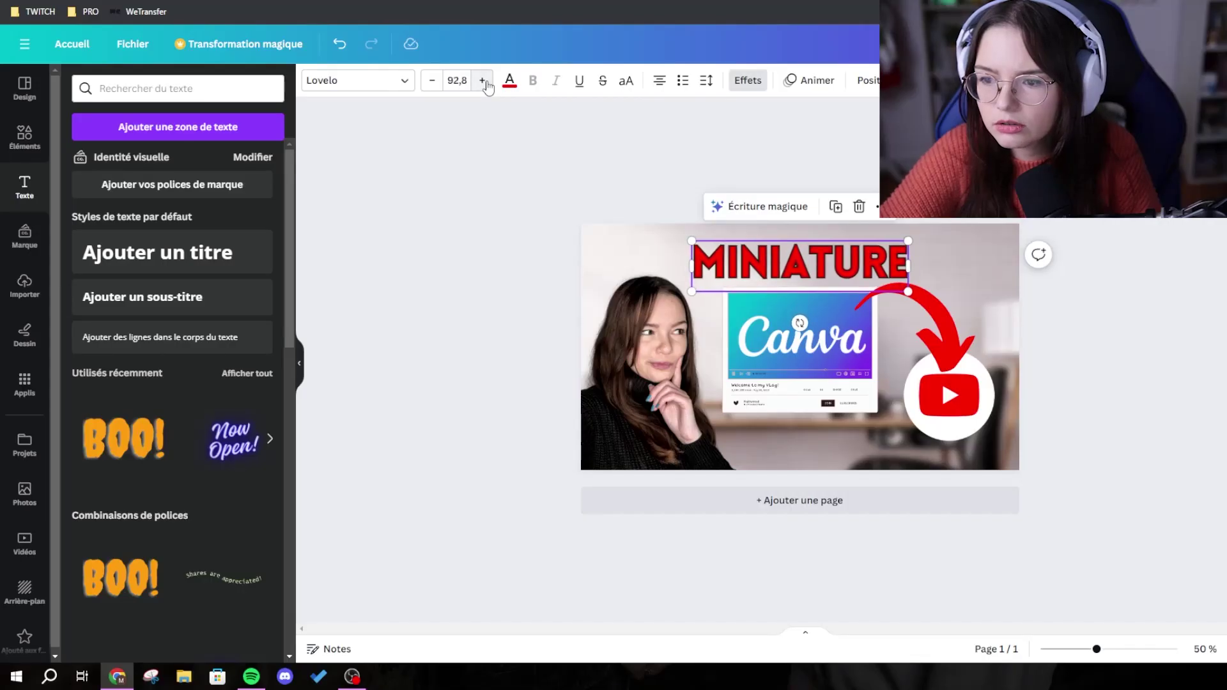
Increase the font size of the straight MINIATURE title slightly
{"action": "left_click", "coordinate": [483, 80]}
{"action": "left_click", "coordinate": [483, 81]}
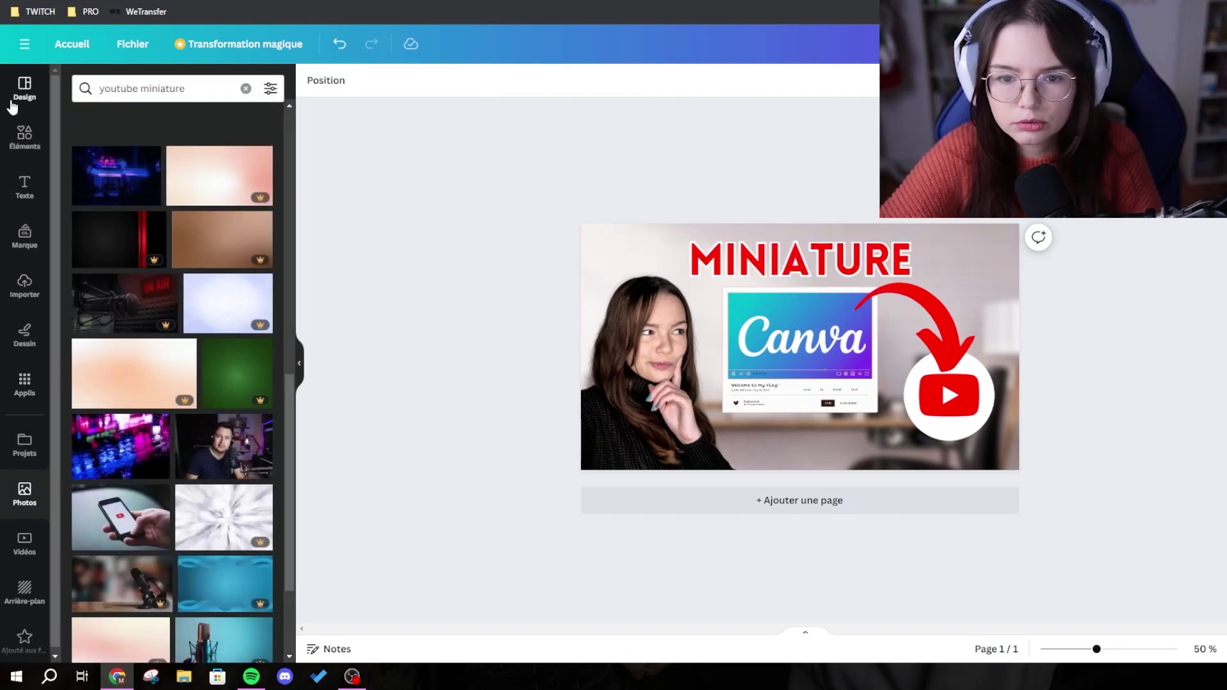
{"action": "left_click", "coordinate": [21, 93]}
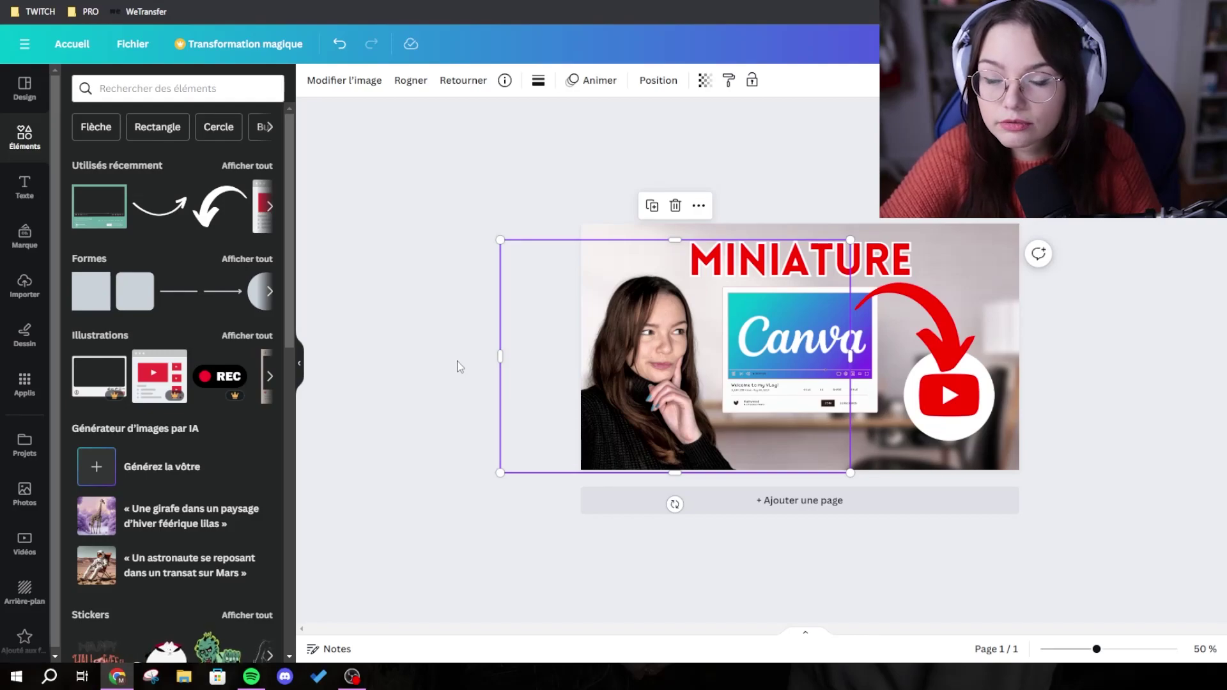
Try the Brillance, Courbé, Angle and Arrière-plan shadow styles on the cut-out portrait
{"action": "left_click", "coordinate": [345, 82]}
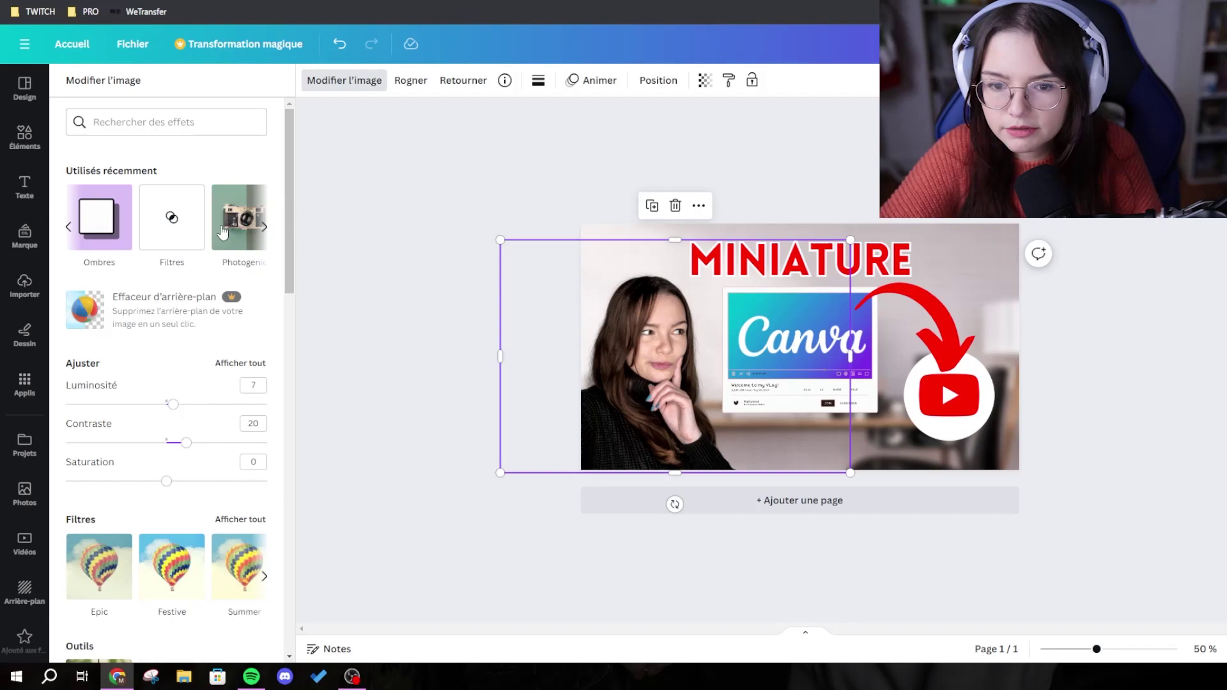
{"action": "left_click", "coordinate": [106, 233]}
{"action": "left_click", "coordinate": [175, 151]}
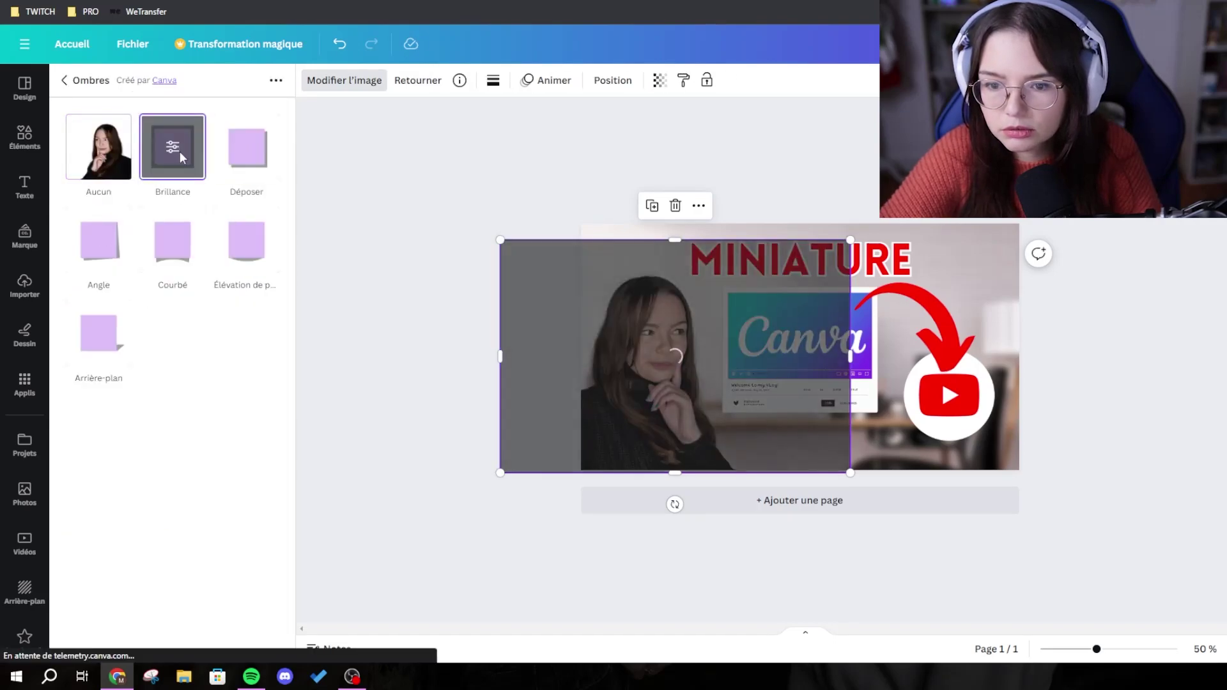
{"action": "left_click", "coordinate": [173, 242]}
{"action": "left_click", "coordinate": [107, 253]}
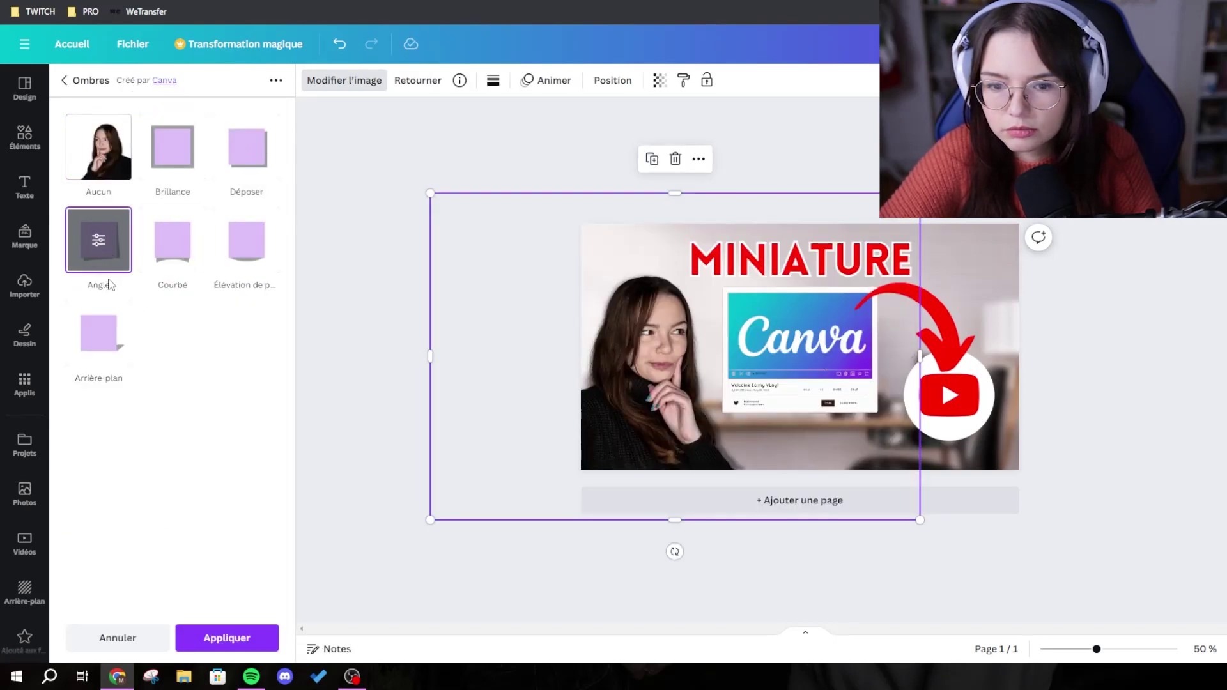
{"action": "left_click", "coordinate": [107, 343]}
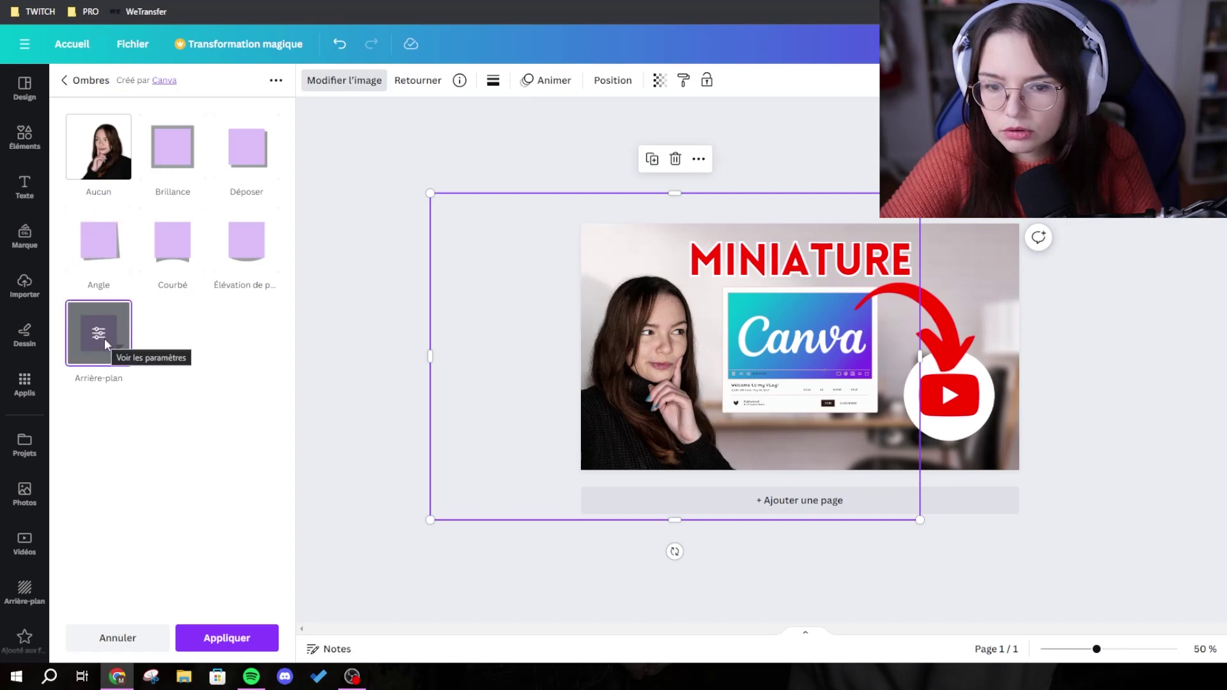
{"action": "left_click", "coordinate": [191, 148]}
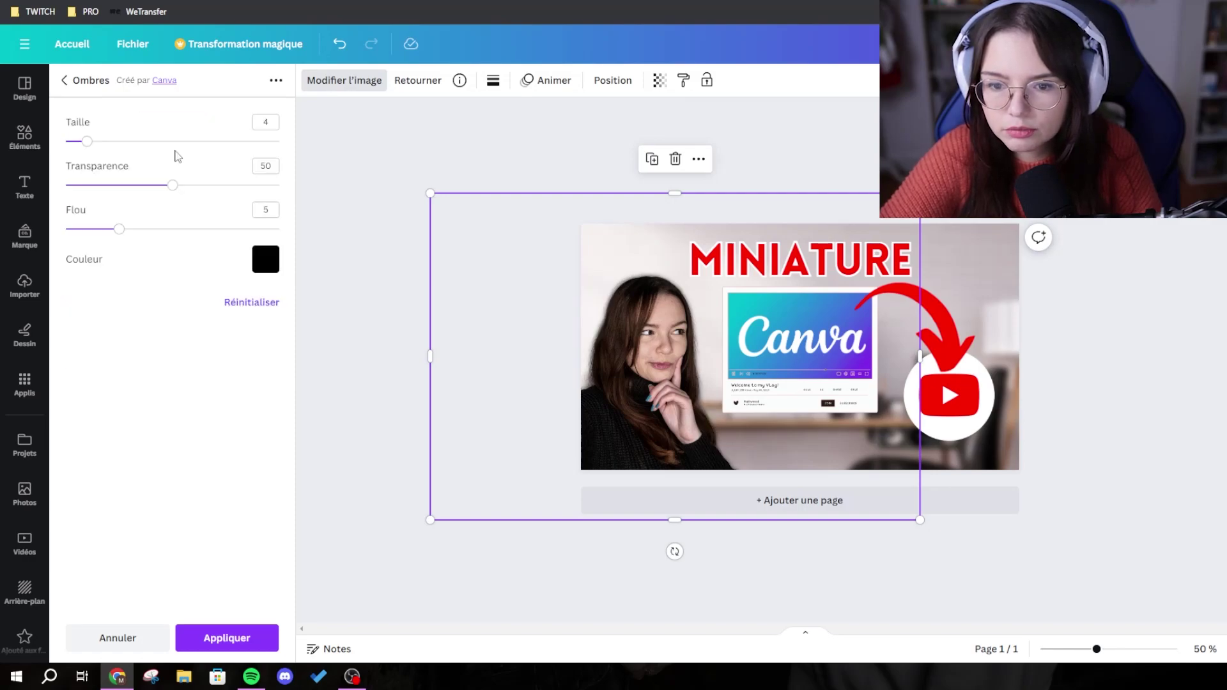
{"action": "left_click", "coordinate": [66, 82]}
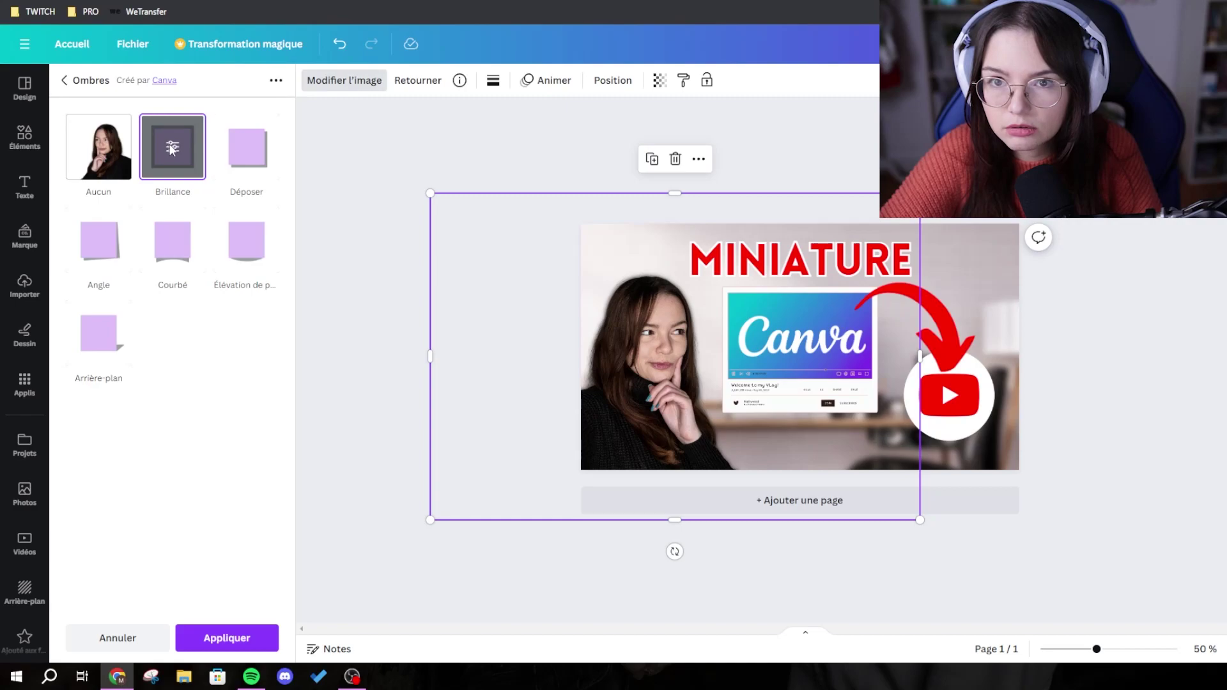
Give the portrait a red Brillance glow with size (Taille) 15 and blur (Flou) 20
{"action": "left_click", "coordinate": [172, 150]}
{"action": "left_click", "coordinate": [265, 258]}
{"action": "left_click", "coordinate": [367, 323]}
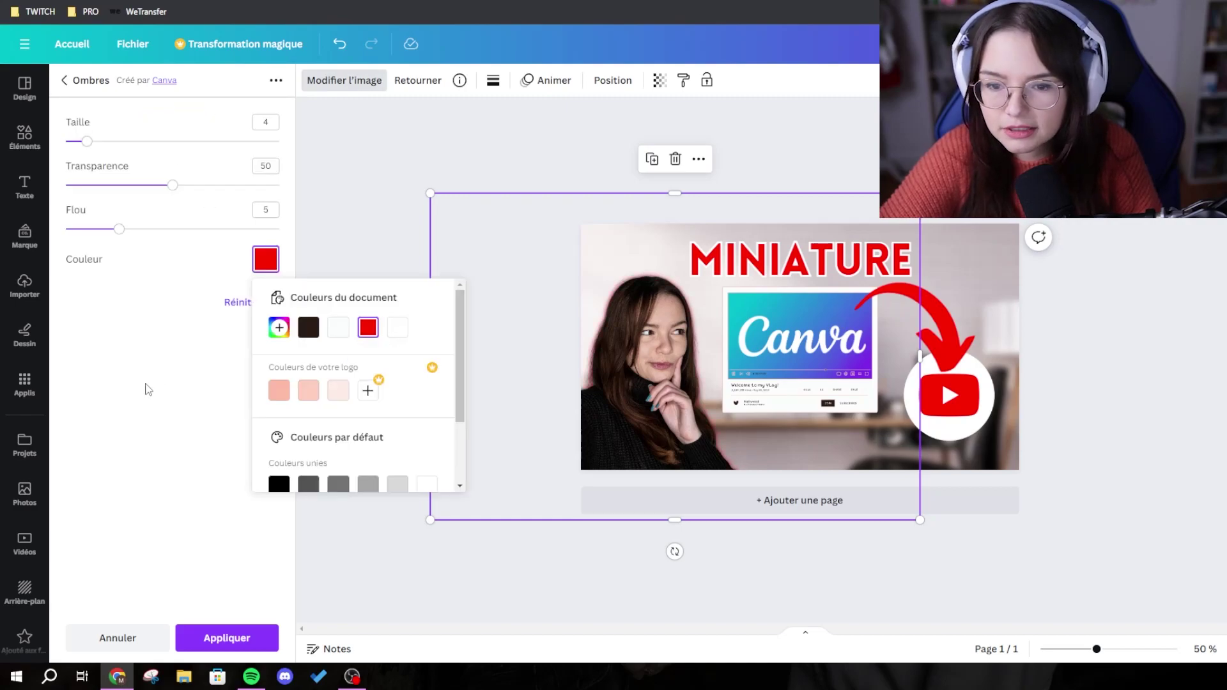
{"action": "left_click", "coordinate": [148, 390]}
{"action": "left_click_drag", "start_coordinate": [103, 141], "coordinate": [145, 141]}
{"action": "left_click_drag", "start_coordinate": [119, 229], "coordinate": [329, 255]}
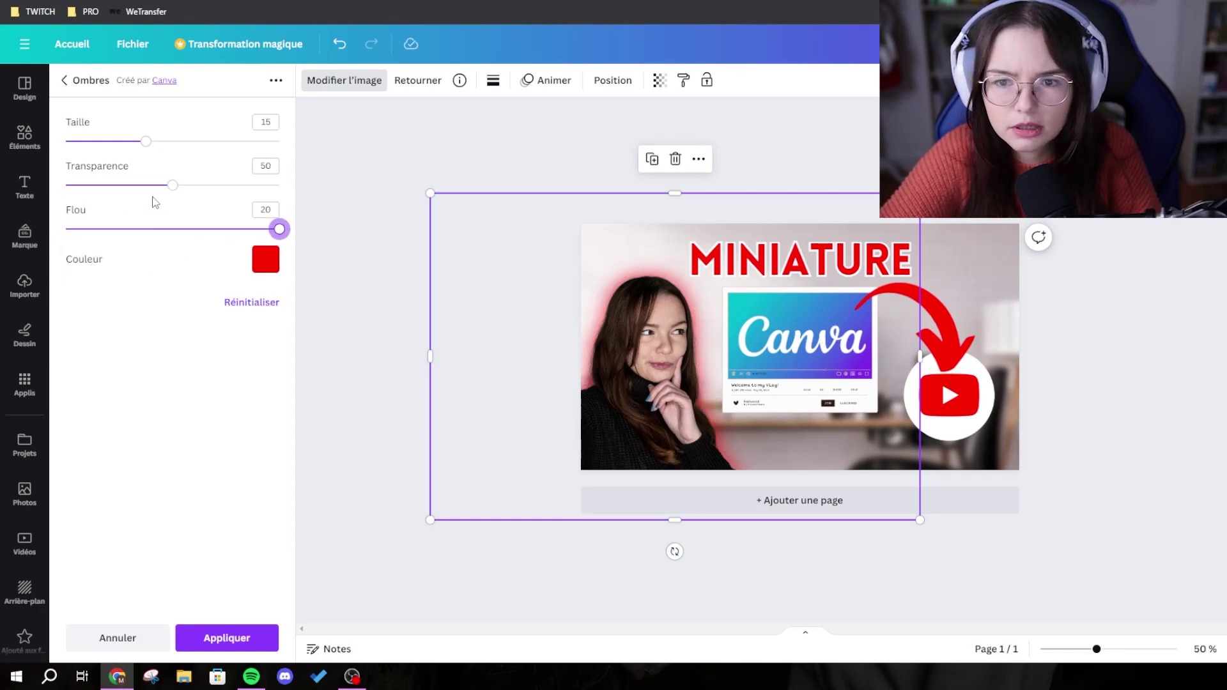
Set the portrait glow's size to 17, test transparency at 0 and 100, and set it back to 50
{"action": "mouse_move", "coordinate": [152, 149]}
{"action": "left_mouse_down"}
{"action": "mouse_move", "coordinate": [171, 143]}
{"action": "mouse_move", "coordinate": [158, 145]}
{"action": "left_mouse_up"}
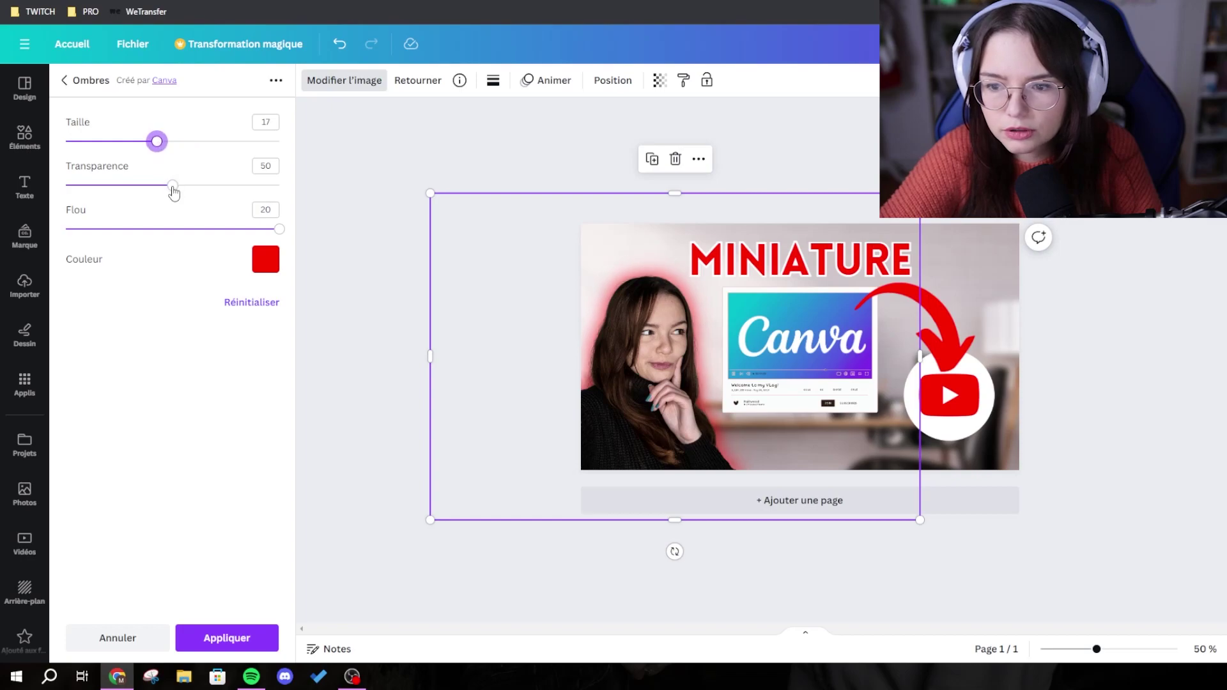
{"action": "left_click_drag", "start_coordinate": [248, 195], "coordinate": [44, 202]}
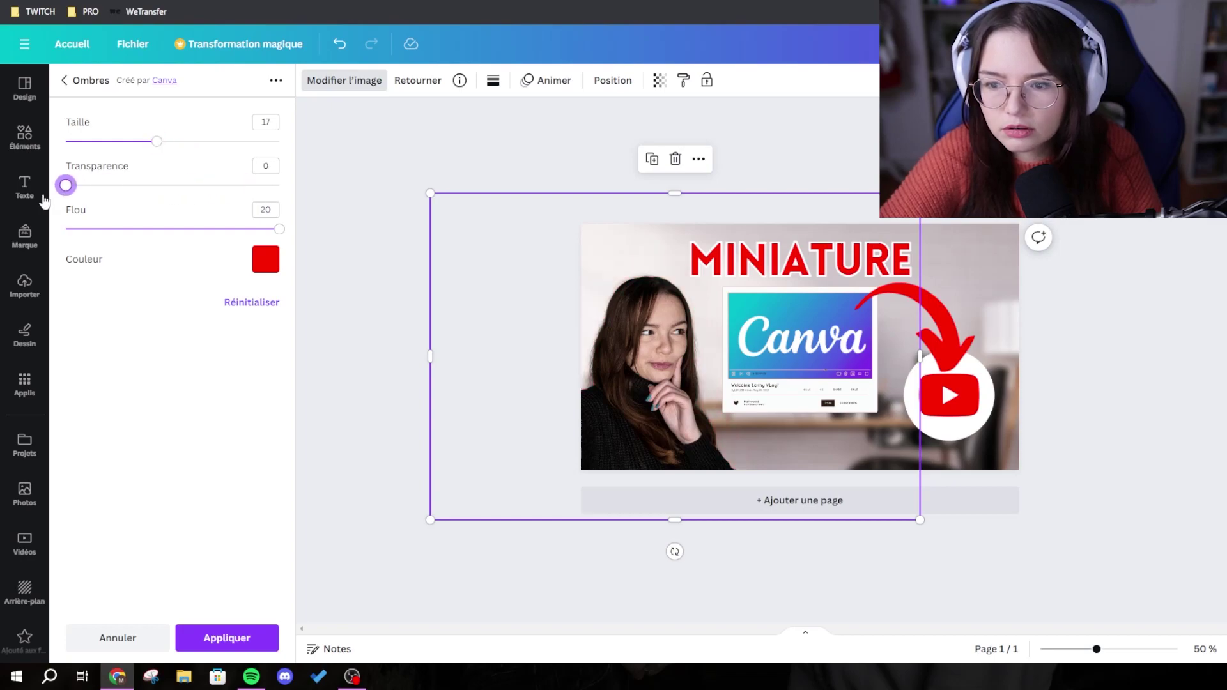
{"action": "left_click_drag", "start_coordinate": [139, 205], "coordinate": [362, 219]}
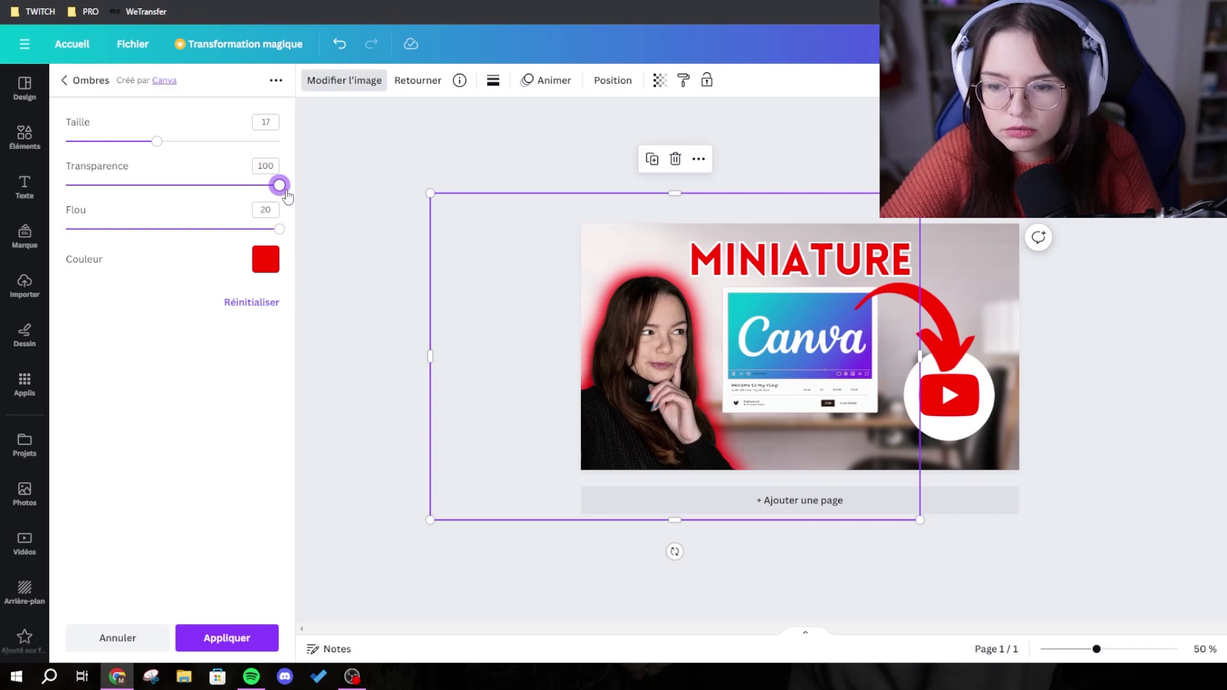
{"action": "left_click_drag", "start_coordinate": [287, 196], "coordinate": [187, 202]}
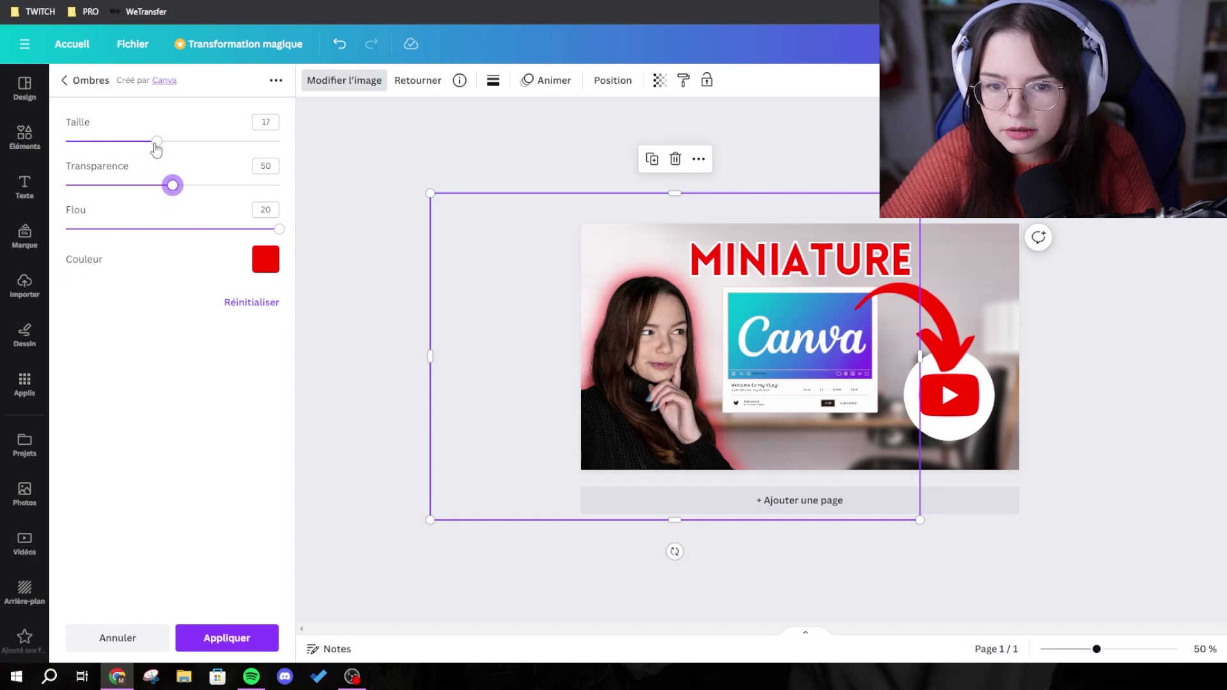
Undo the portrait's red glow and resizing, and reposition the portrait at the left side of the thumbnail
{"action": "key", "text": "ctrl+z"}
{"action": "key", "text": "ctrl+z"}
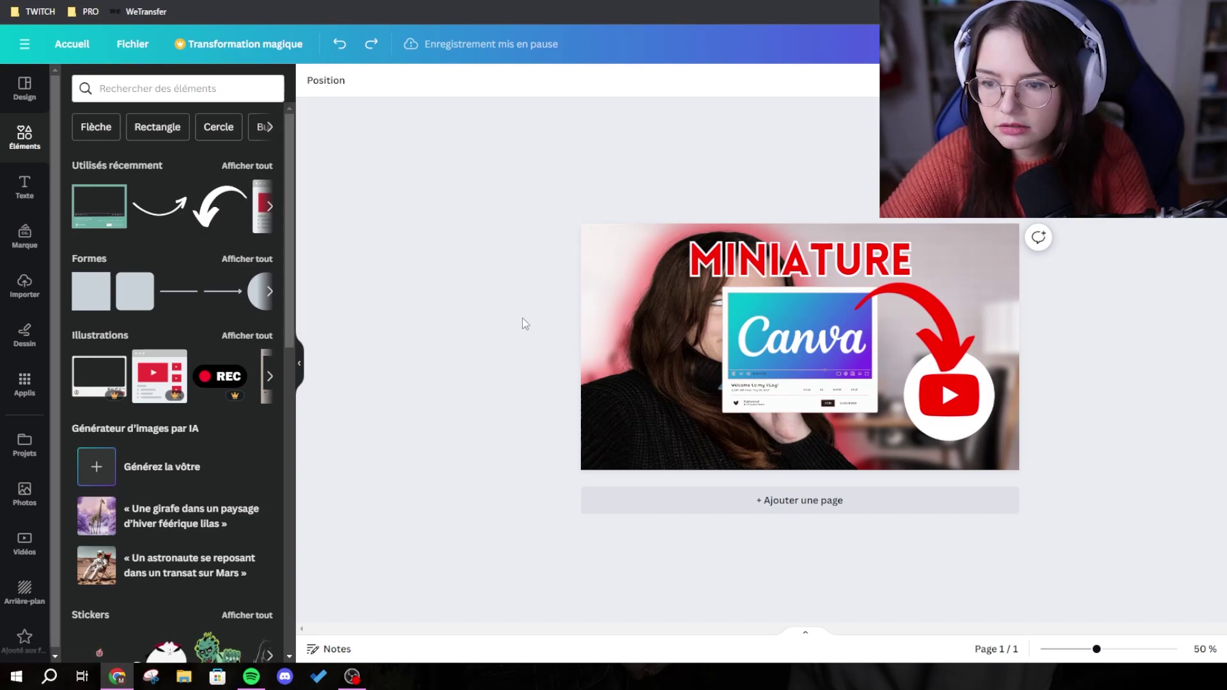
{"action": "left_click", "coordinate": [484, 374]}
{"action": "key", "text": "ctrl+y"}
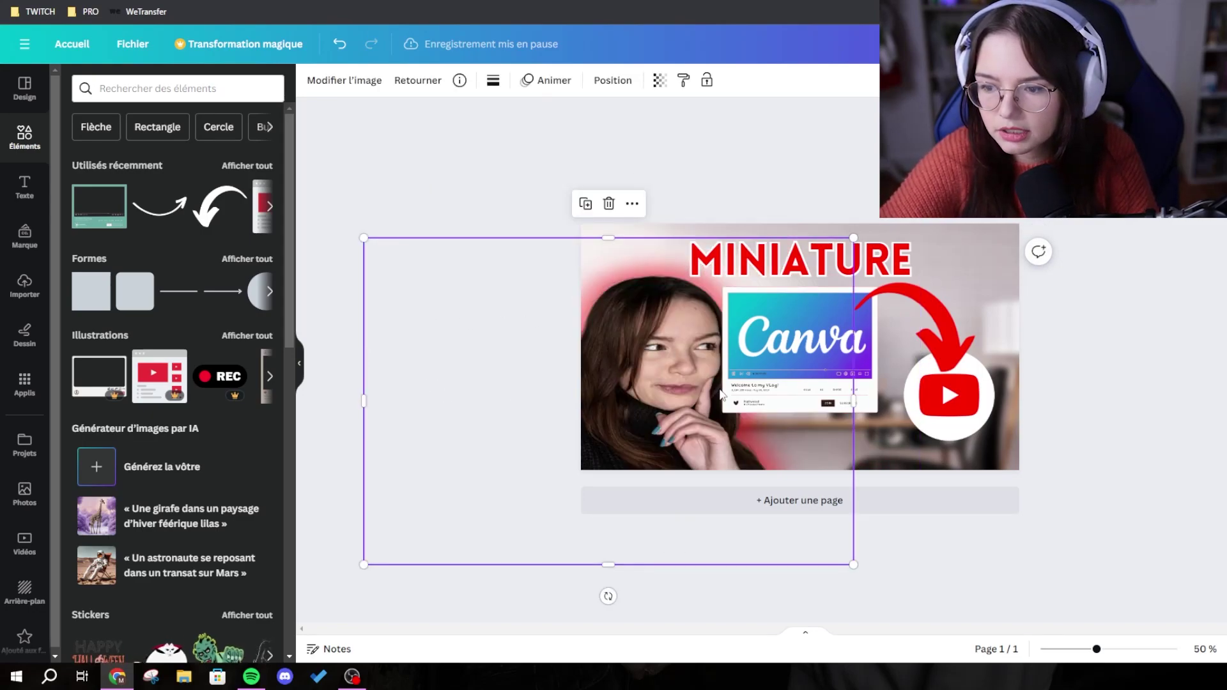
{"action": "left_click_drag", "start_coordinate": [853, 565], "coordinate": [608, 438]}
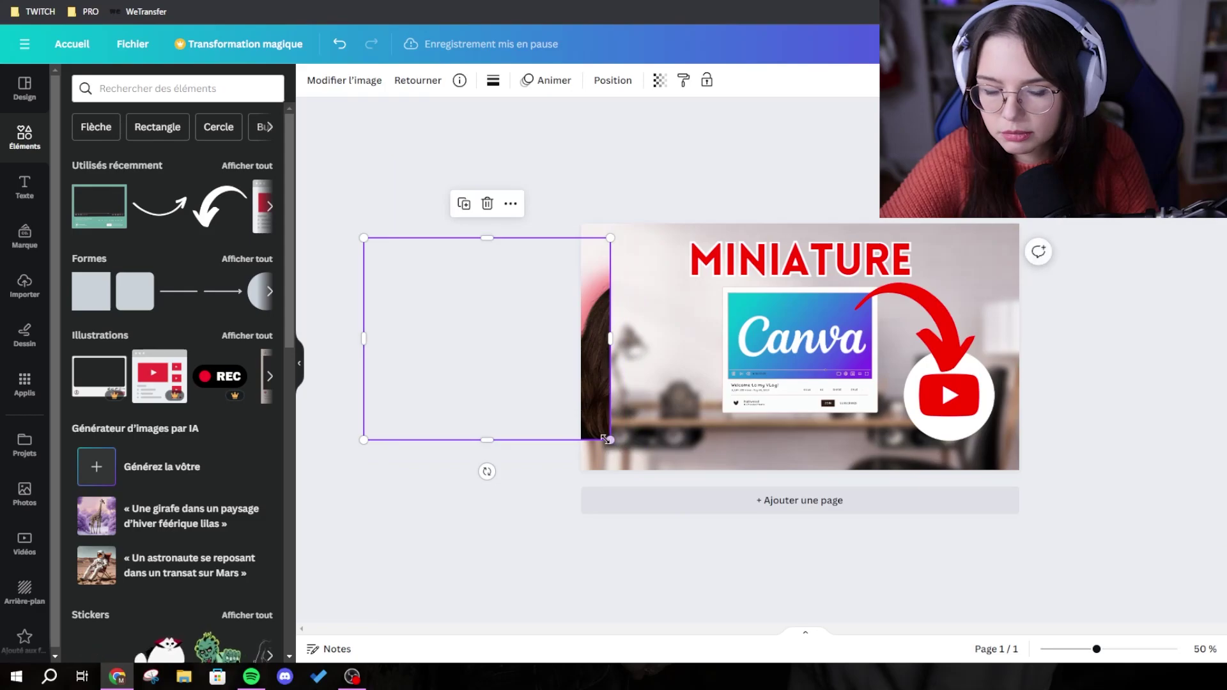
{"action": "key", "text": "ctrl+z"}
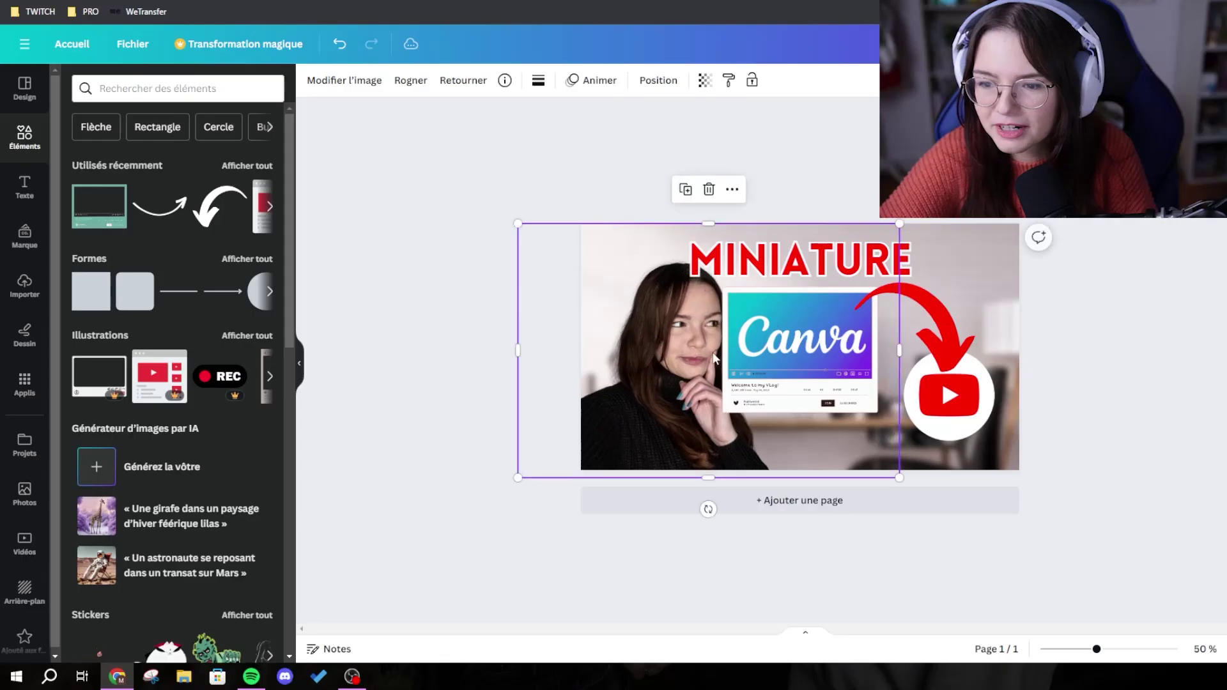
{"action": "left_click_drag", "start_coordinate": [681, 351], "coordinate": [651, 351]}
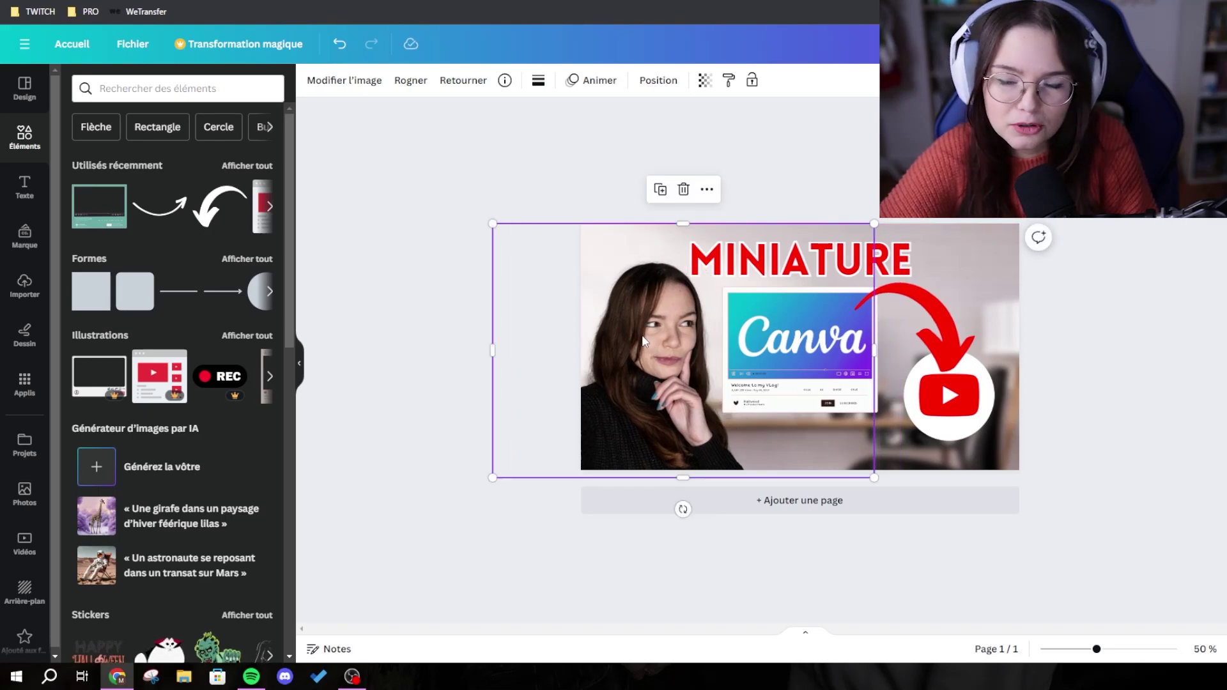
Compare the Festive, Solar and Aucun filters on the portrait and apply Solar at a low intensity
{"action": "left_click", "coordinate": [344, 80]}
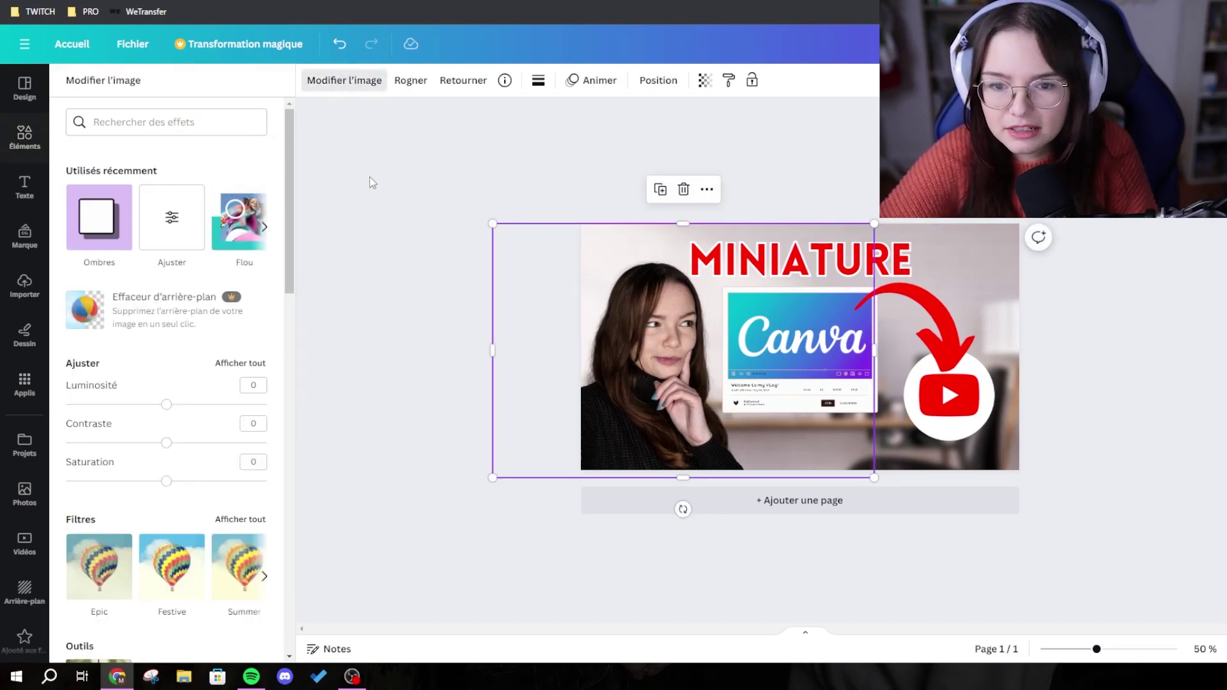
{"action": "left_click", "coordinate": [267, 229]}
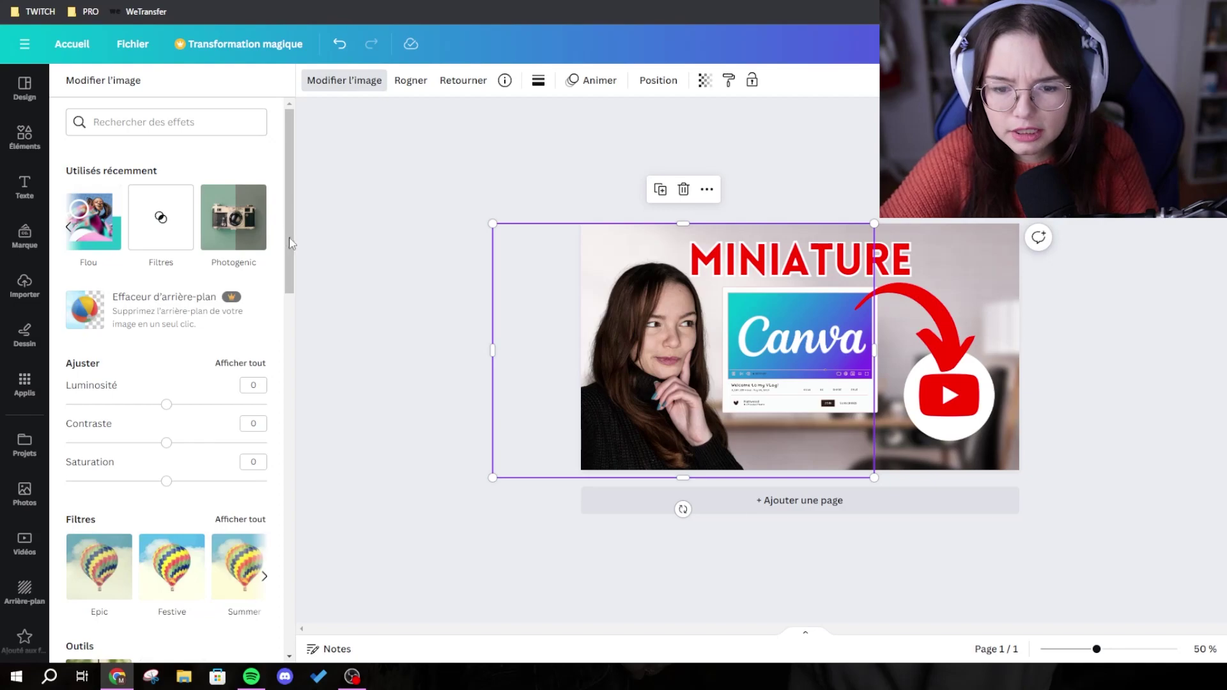
{"action": "left_click", "coordinate": [171, 227]}
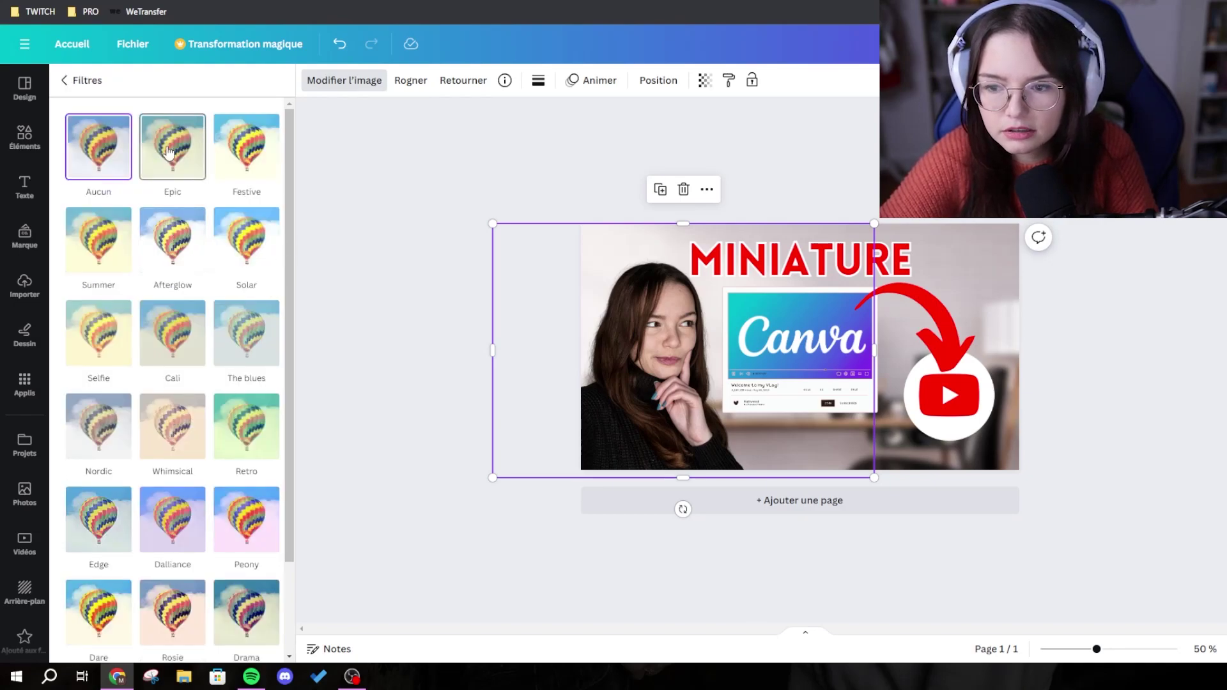
{"action": "left_click", "coordinate": [242, 163]}
{"action": "left_click", "coordinate": [224, 224]}
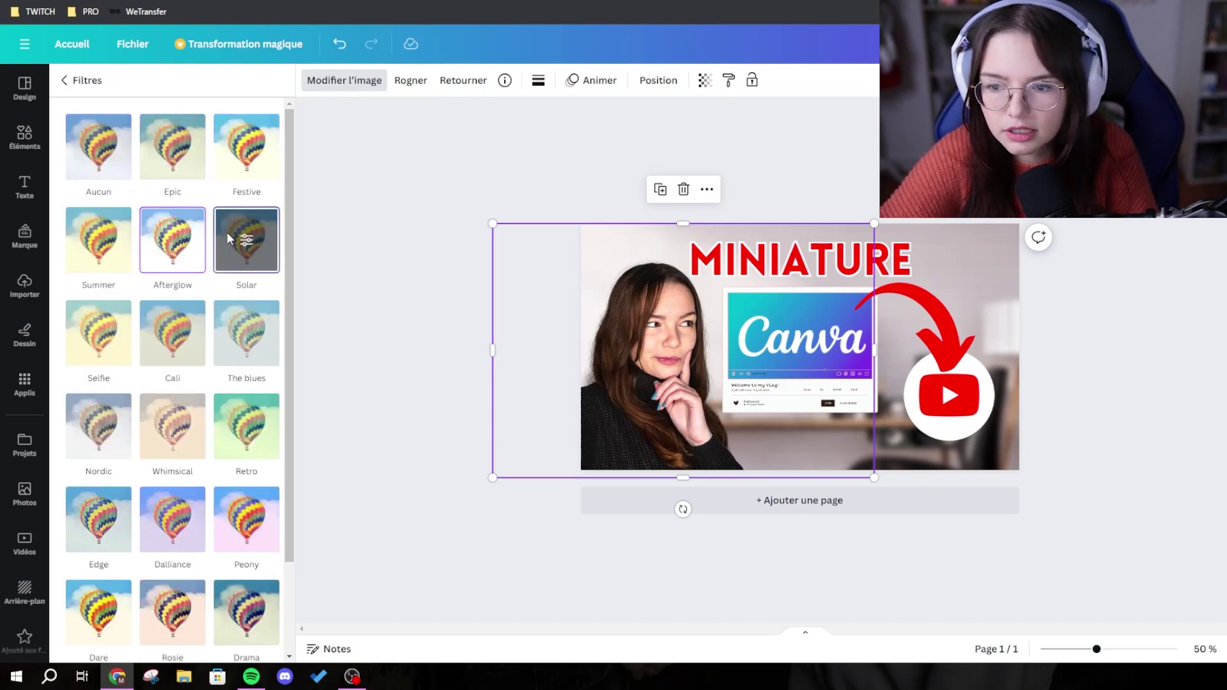
{"action": "left_click", "coordinate": [99, 165]}
{"action": "left_click", "coordinate": [252, 242]}
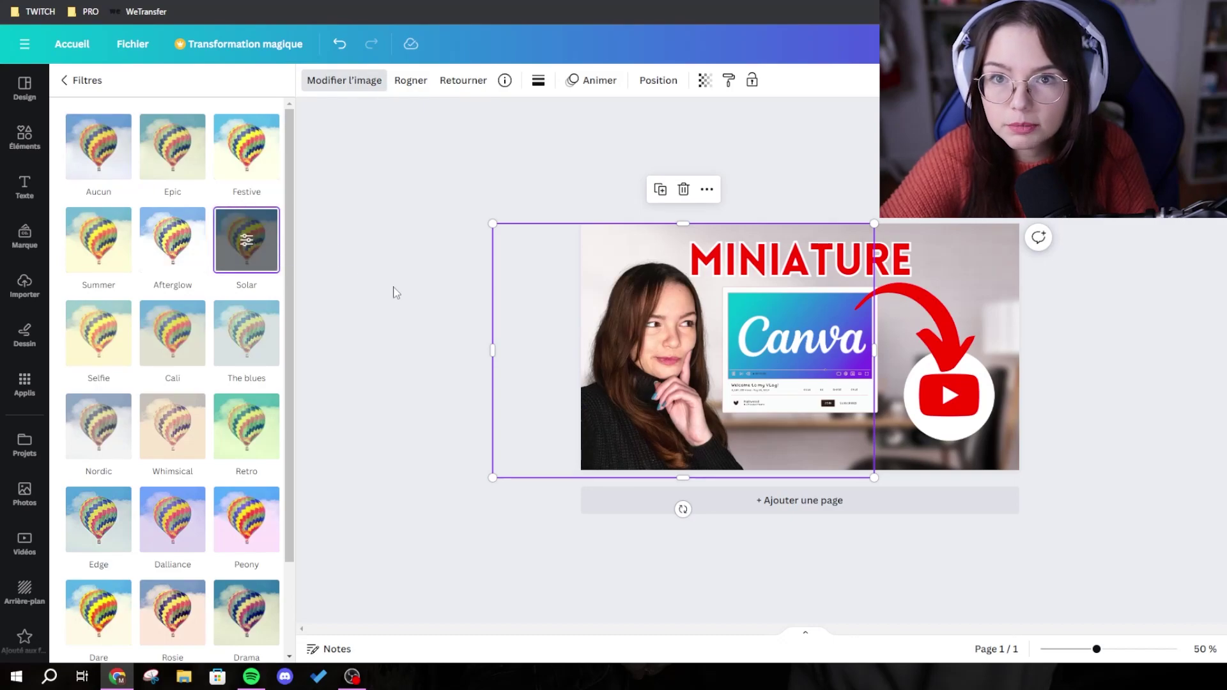
{"action": "left_click", "coordinate": [246, 239]}
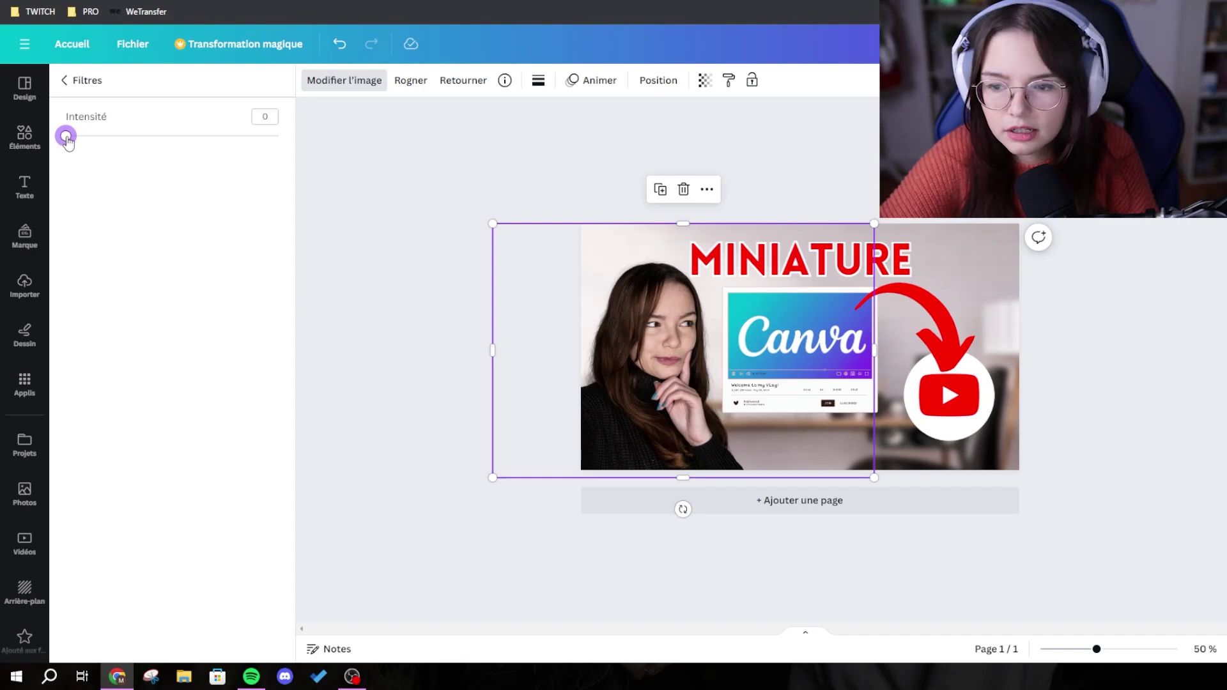
{"action": "left_click_drag", "start_coordinate": [66, 136], "coordinate": [100, 136]}
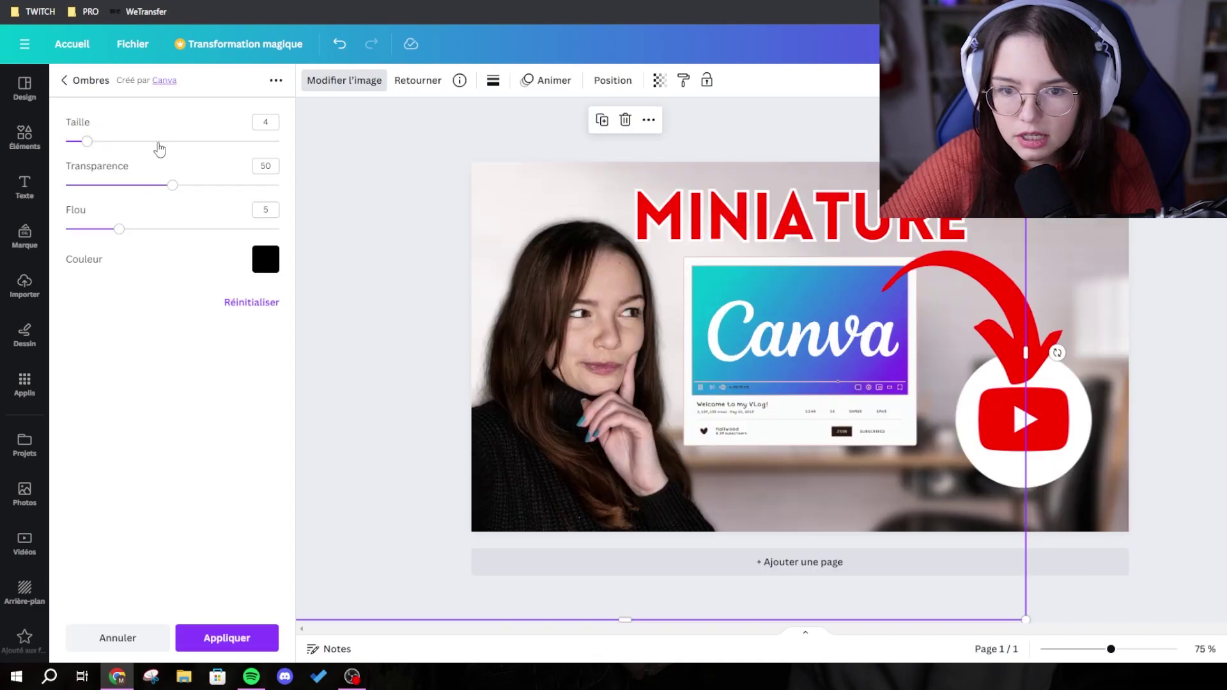
Add a red Brillance glow to the portrait with size 17 and maximum blur
{"action": "left_click_drag", "start_coordinate": [159, 147], "coordinate": [156, 141]}
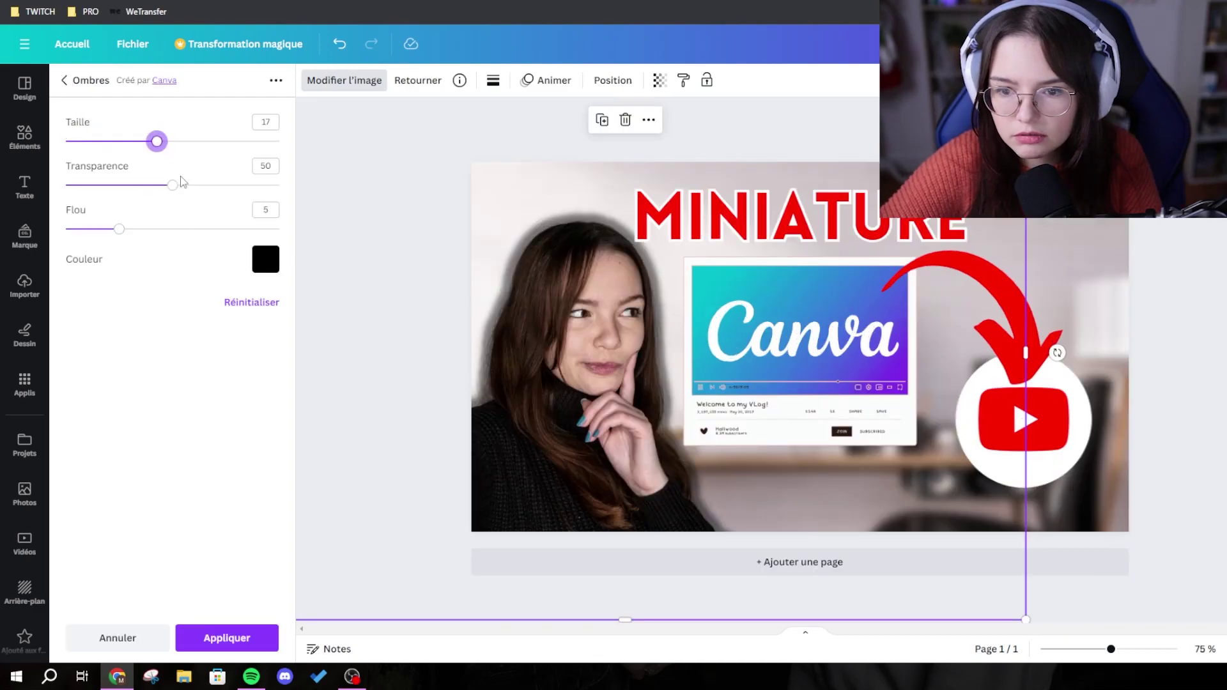
{"action": "left_click", "coordinate": [271, 268]}
{"action": "left_click", "coordinate": [367, 322]}
{"action": "left_click", "coordinate": [151, 331]}
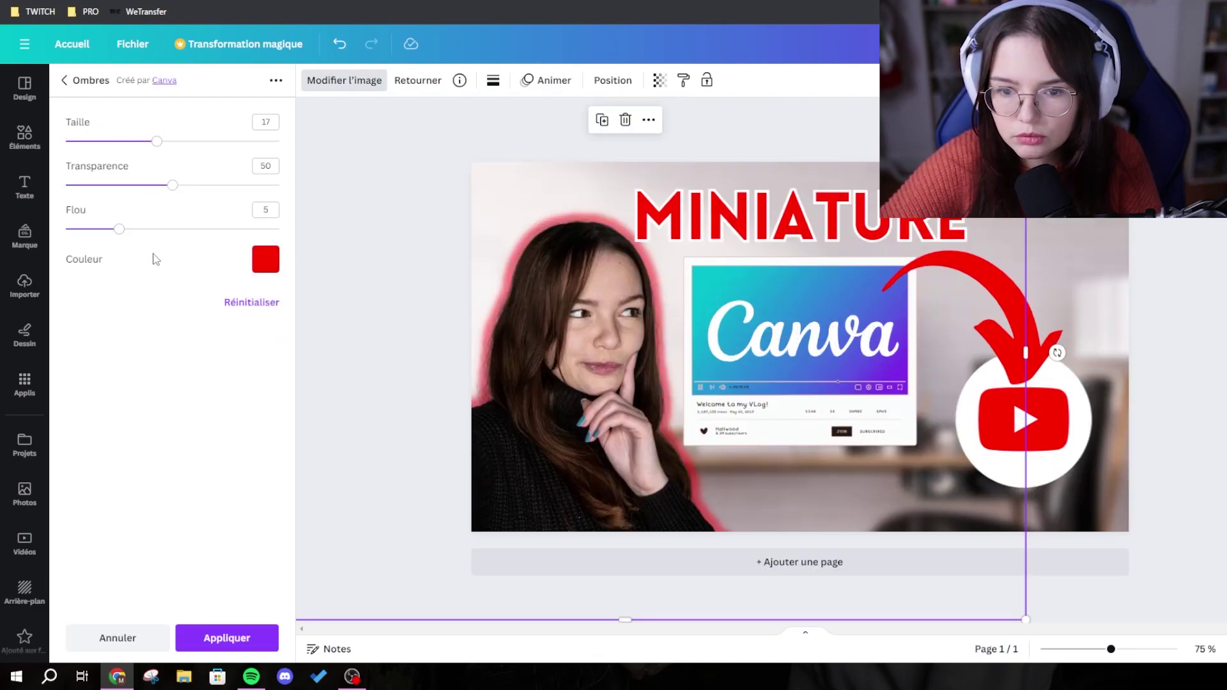
{"action": "left_click_drag", "start_coordinate": [178, 230], "coordinate": [327, 241]}
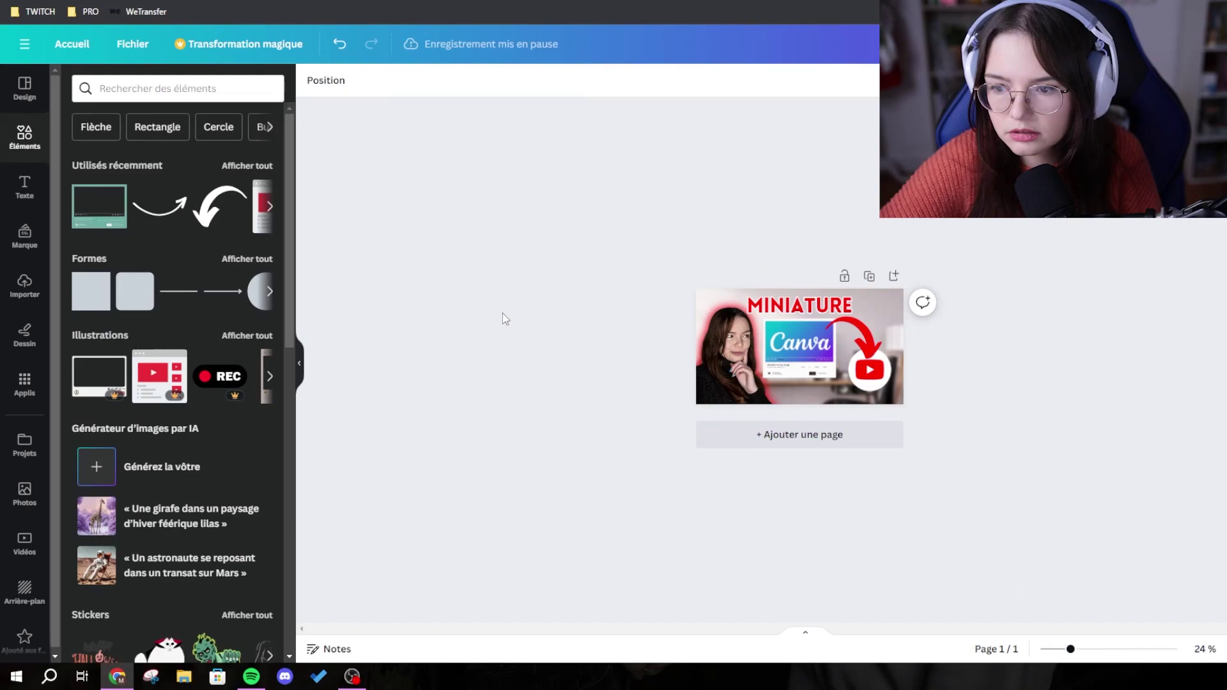
{"action": "left_click_drag", "start_coordinate": [767, 396], "coordinate": [706, 393]}
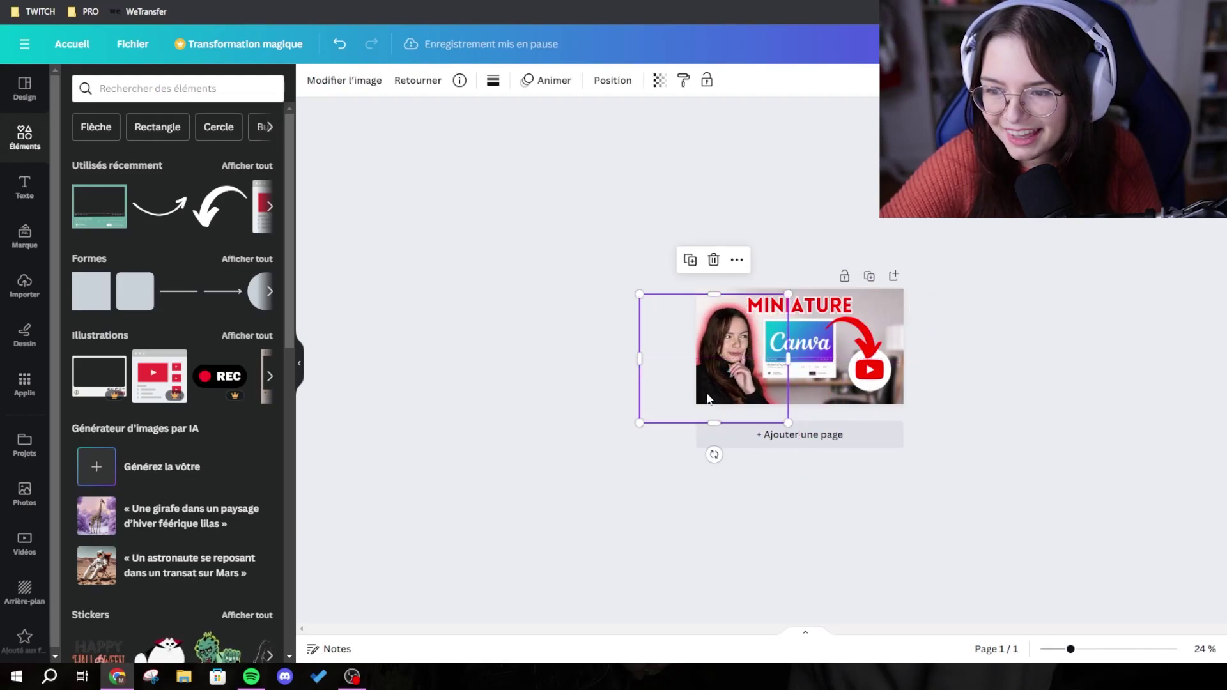
{"action": "left_click", "coordinate": [522, 353]}
Apply the Solar filter to the glowing portrait with an intensity of 20
{"action": "left_click", "coordinate": [696, 391]}
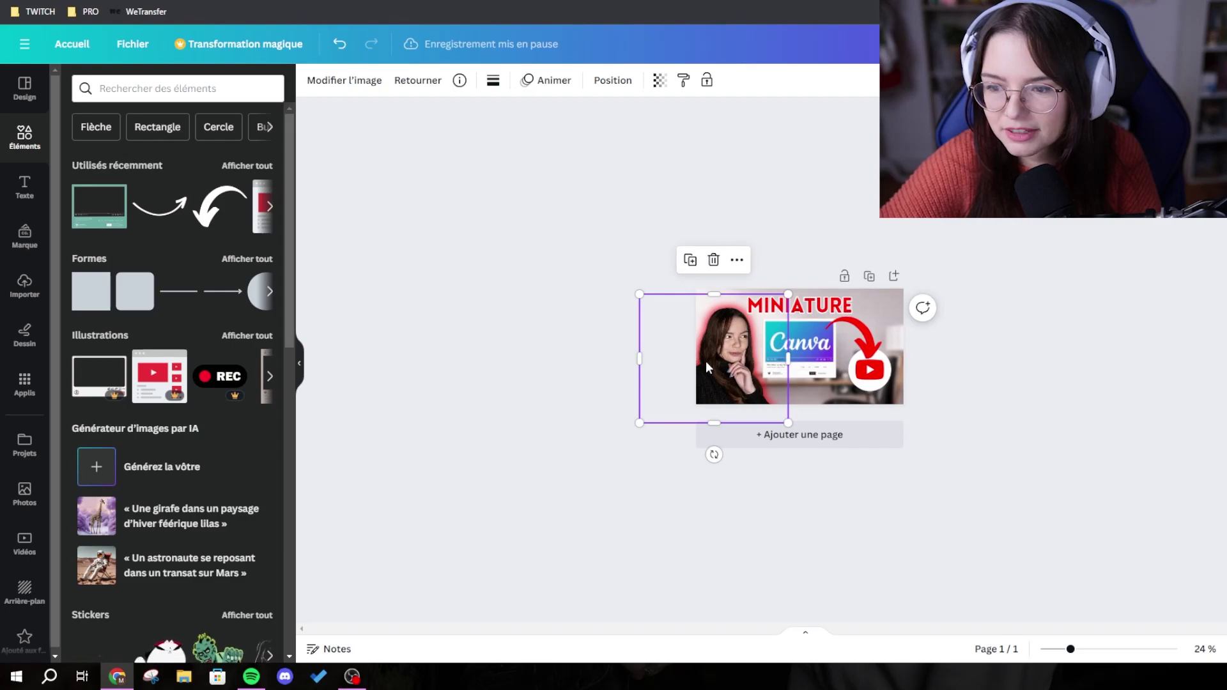
{"action": "left_click", "coordinate": [343, 80]}
{"action": "scroll", "coordinate": [223, 287], "scroll_direction": "down", "scroll_amount": 5}
{"action": "left_click", "coordinate": [240, 177]}
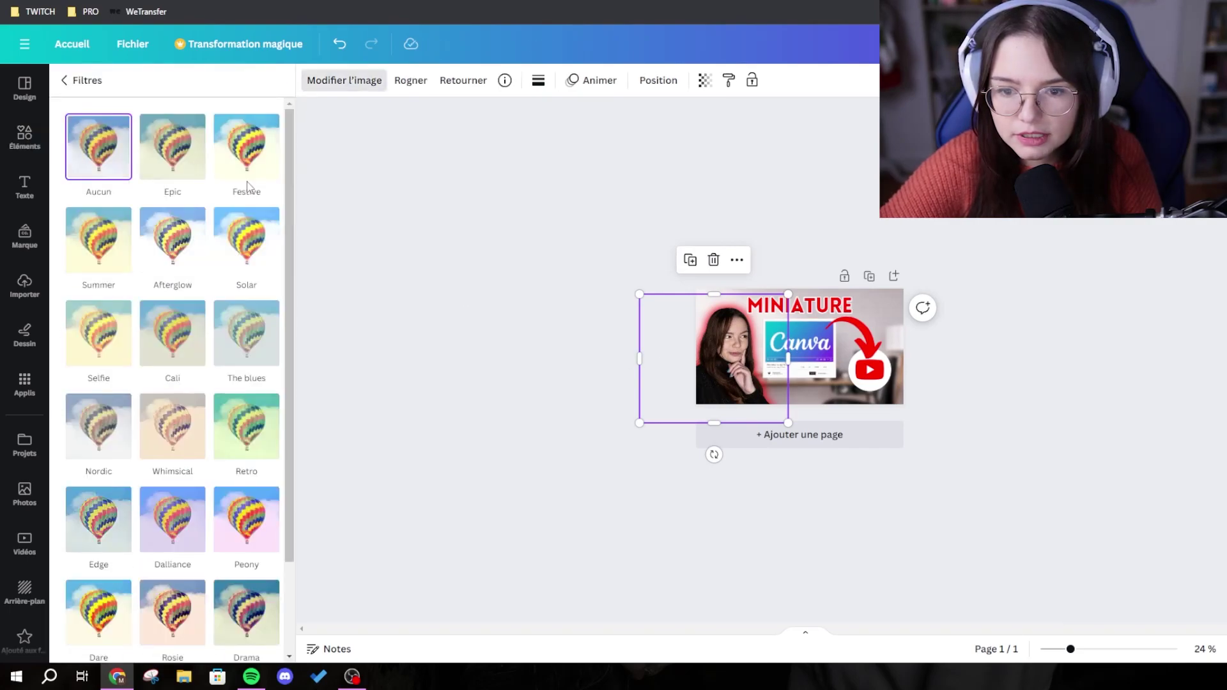
{"action": "left_click", "coordinate": [254, 248]}
{"action": "left_click", "coordinate": [249, 246]}
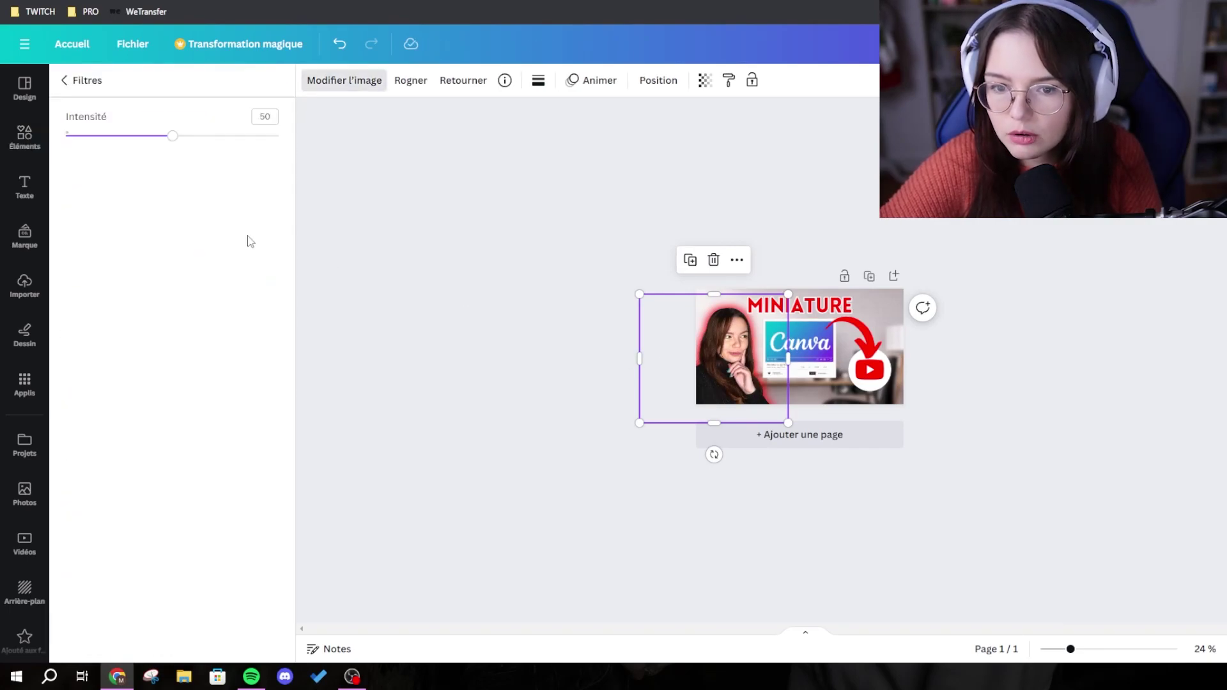
{"action": "left_click", "coordinate": [103, 137]}
{"action": "left_click", "coordinate": [265, 116]}
{"action": "type", "text": "20"}
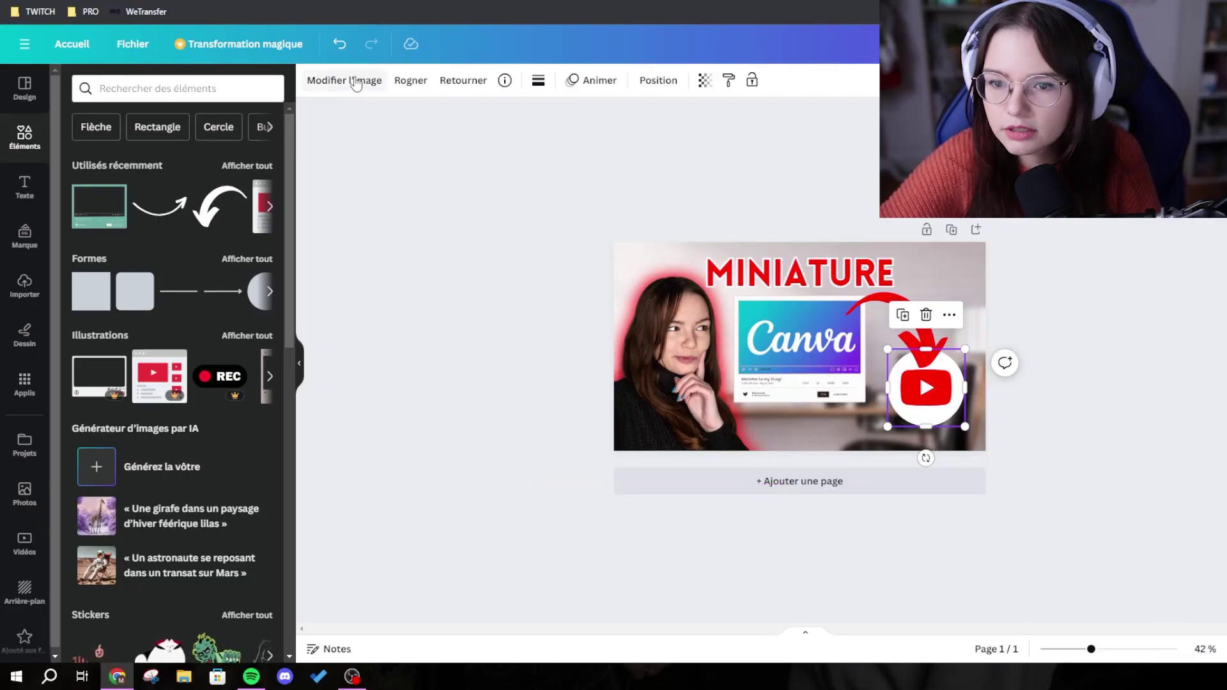
Apply a Brillance shadow to the YouTube logo
{"action": "left_click", "coordinate": [356, 83]}
{"action": "left_click", "coordinate": [171, 214]}
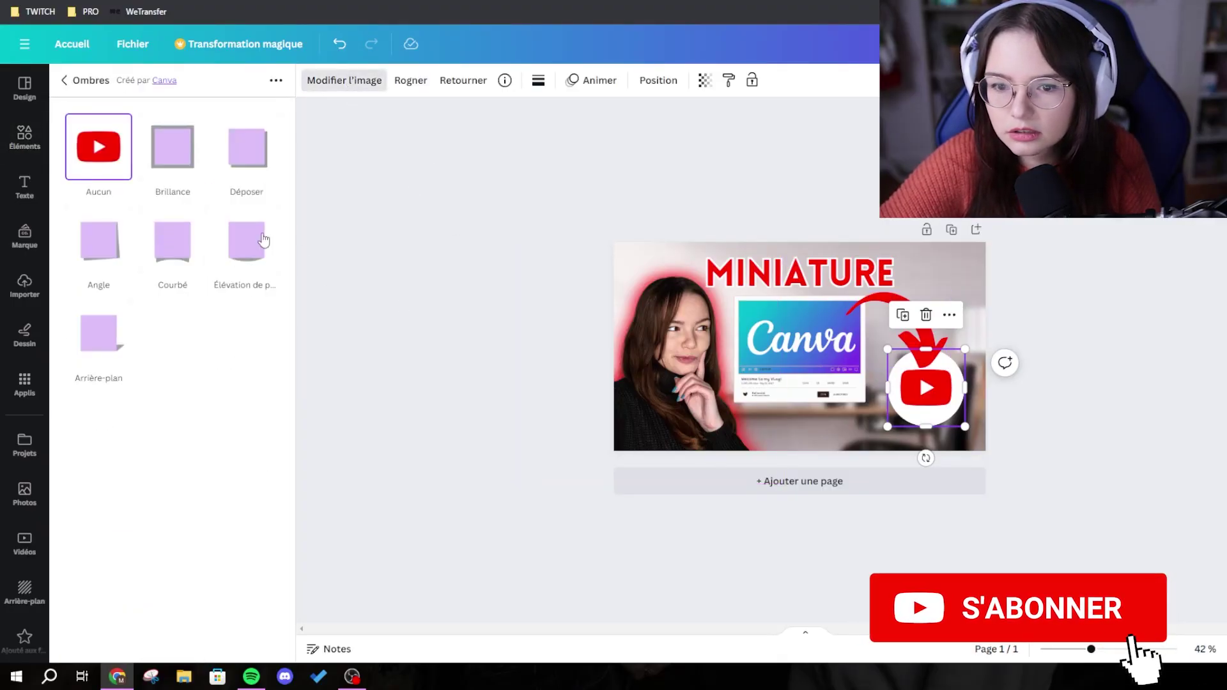
{"action": "left_click", "coordinate": [168, 148]}
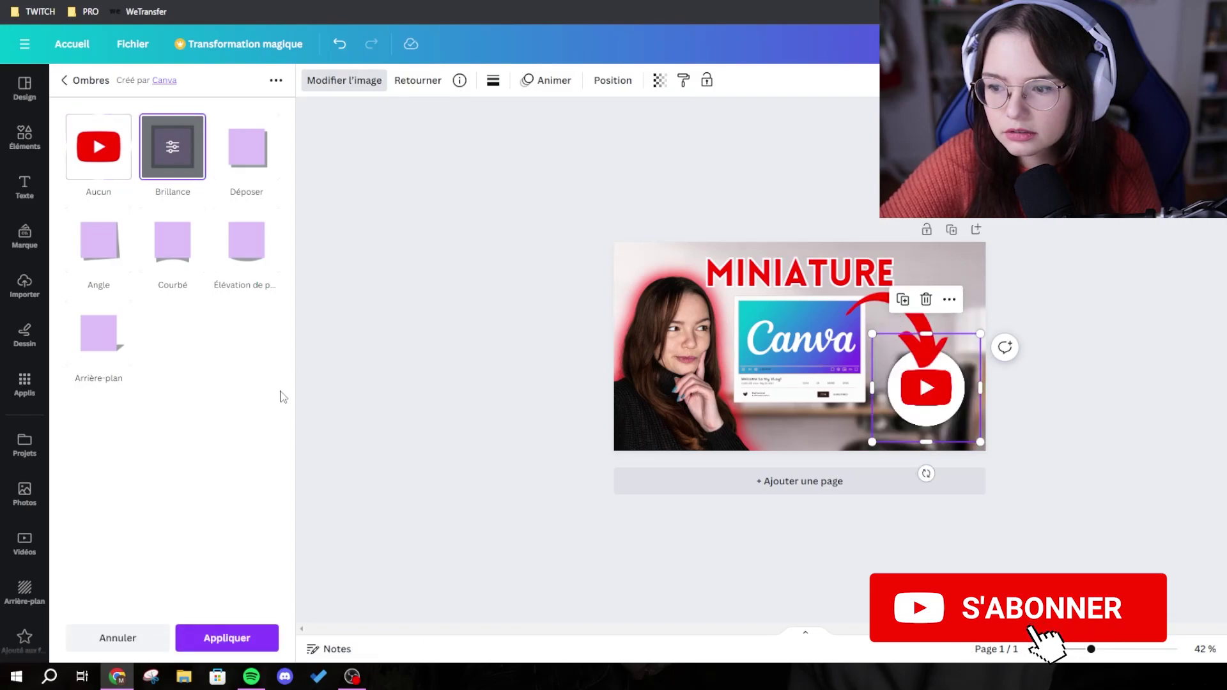
{"action": "left_click", "coordinate": [595, 394]}
Examine the gradient bands along the lower edges of the RESINE EPOXY thumbnails in the other design
{"action": "scroll", "coordinate": [595, 394], "scroll_direction": "down", "scroll_amount": 5}
{"action": "scroll", "coordinate": [595, 394], "scroll_direction": "up", "scroll_amount": 6}
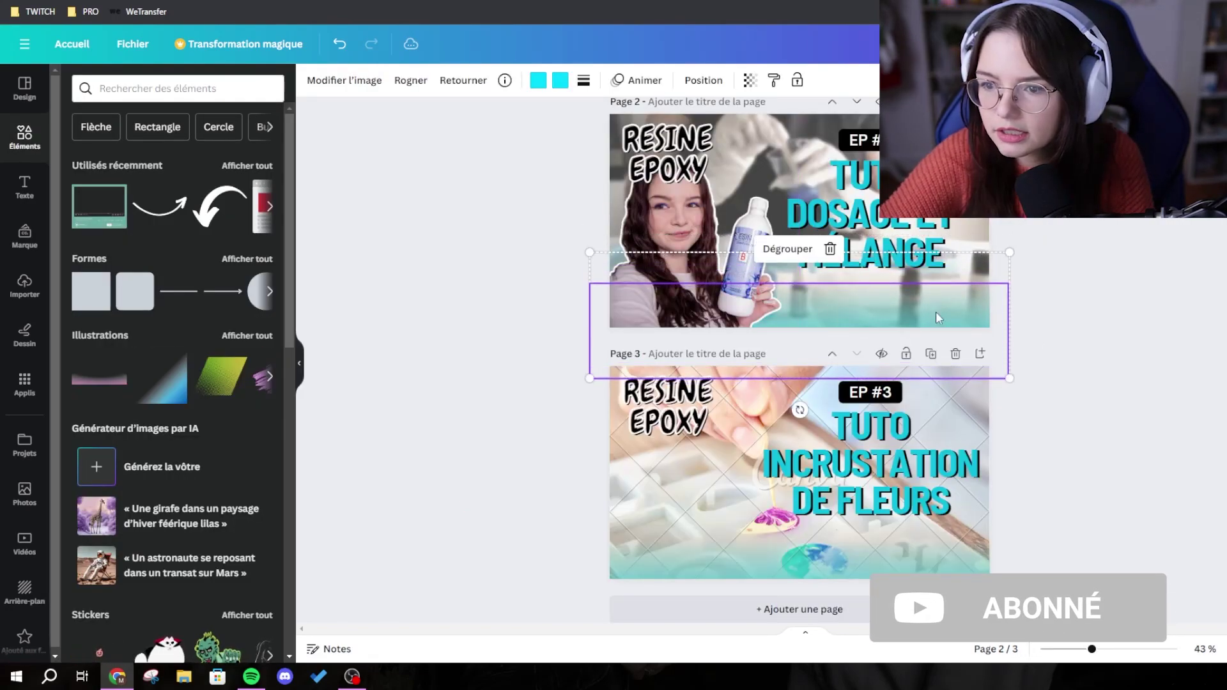
{"action": "scroll", "coordinate": [1152, 356], "scroll_direction": "up", "scroll_amount": 1}
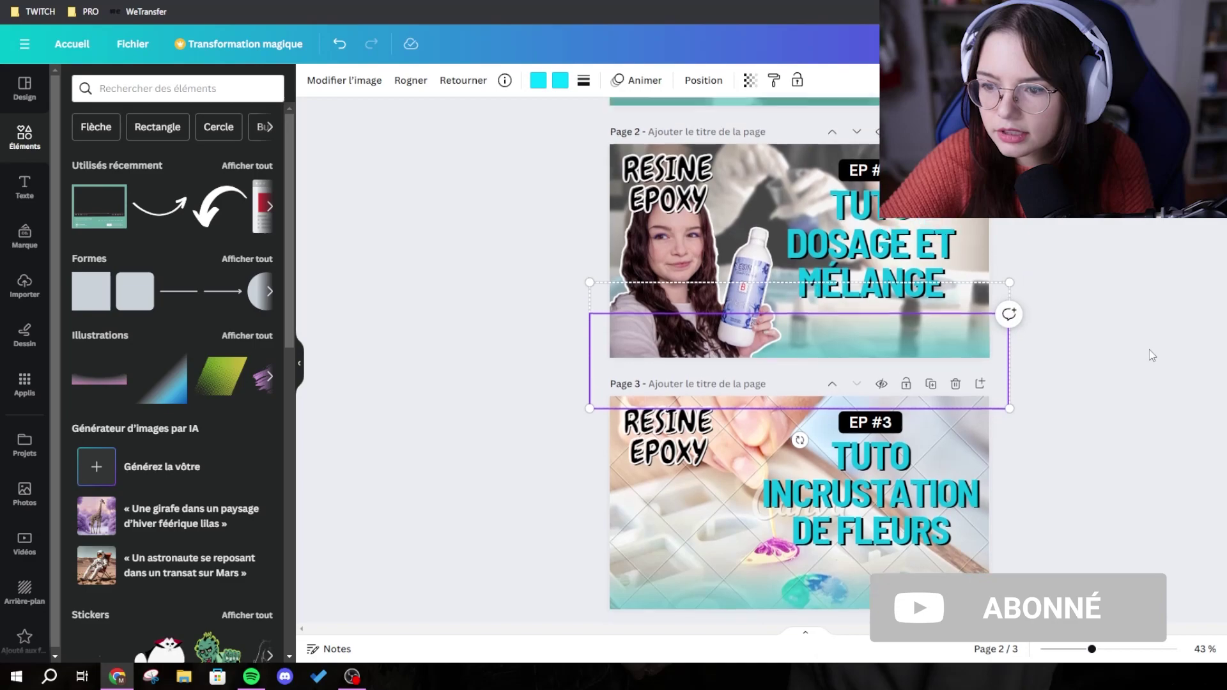
{"action": "left_click", "coordinate": [486, 294]}
{"action": "scroll", "coordinate": [493, 298], "scroll_direction": "up", "scroll_amount": 2}
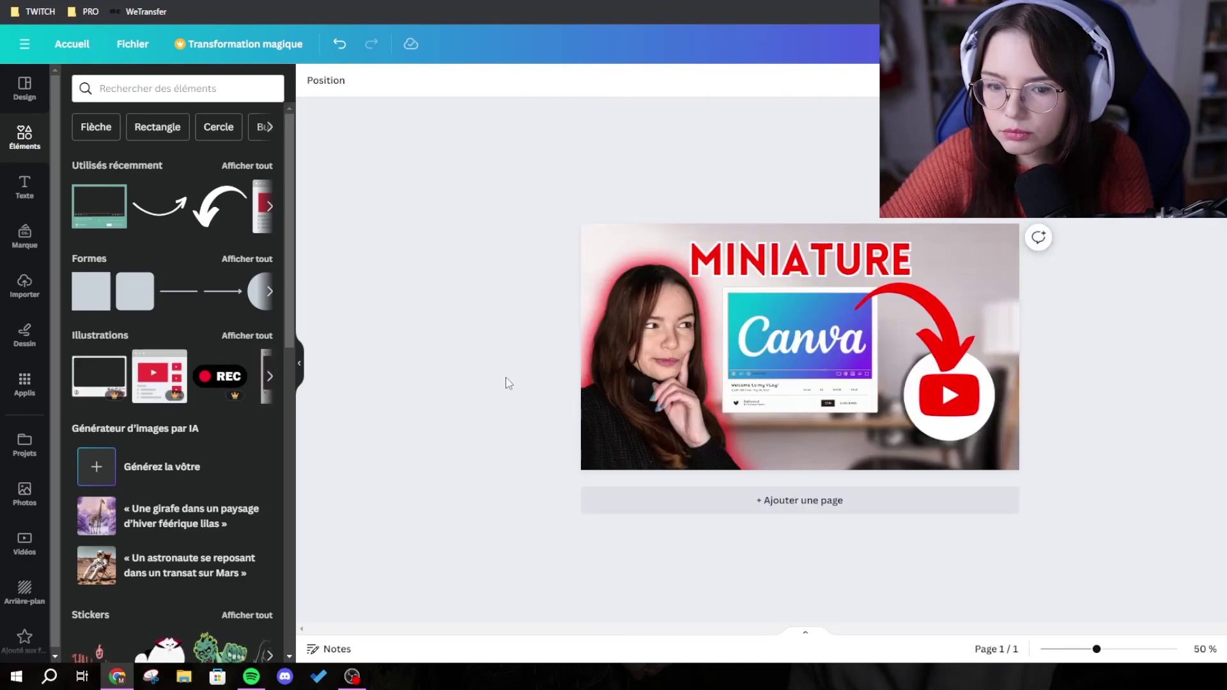
Add a square shape and stretch it into a wide band across the thumbnail's lower edge
{"action": "left_click", "coordinate": [103, 279]}
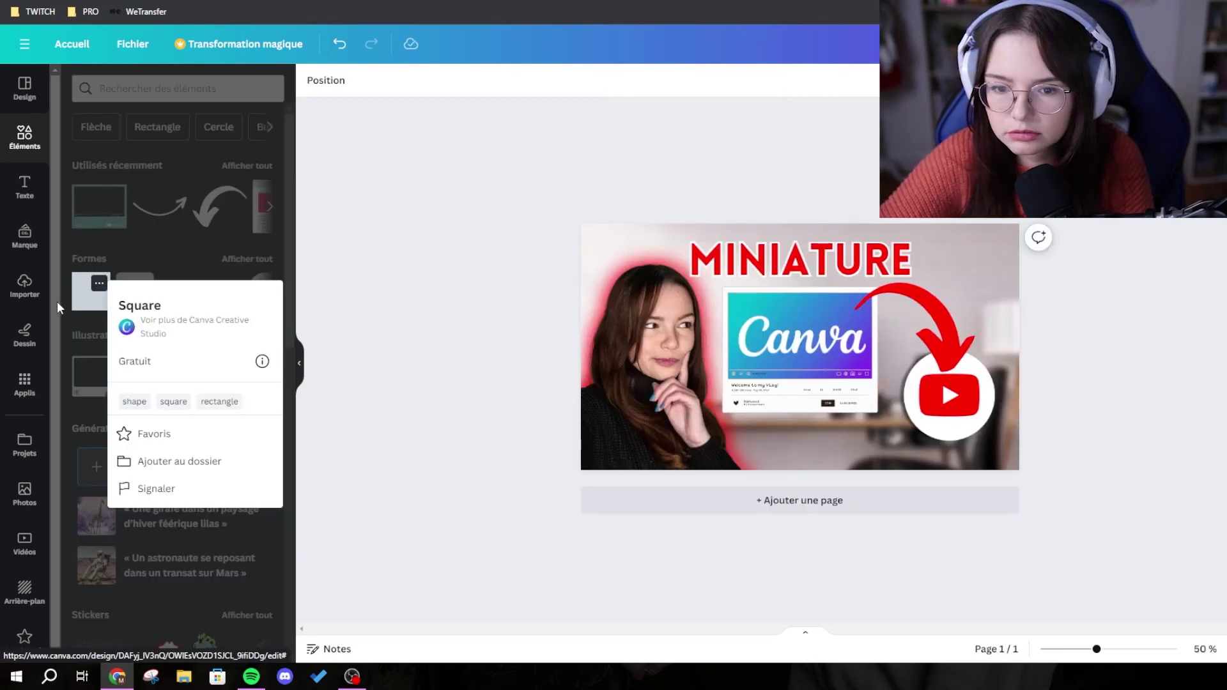
{"action": "mouse_move", "coordinate": [135, 291]}
{"action": "left_mouse_down"}
{"action": "mouse_move", "coordinate": [623, 370]}
{"action": "mouse_move", "coordinate": [144, 309]}
{"action": "left_mouse_up"}
{"action": "left_click", "coordinate": [143, 306]}
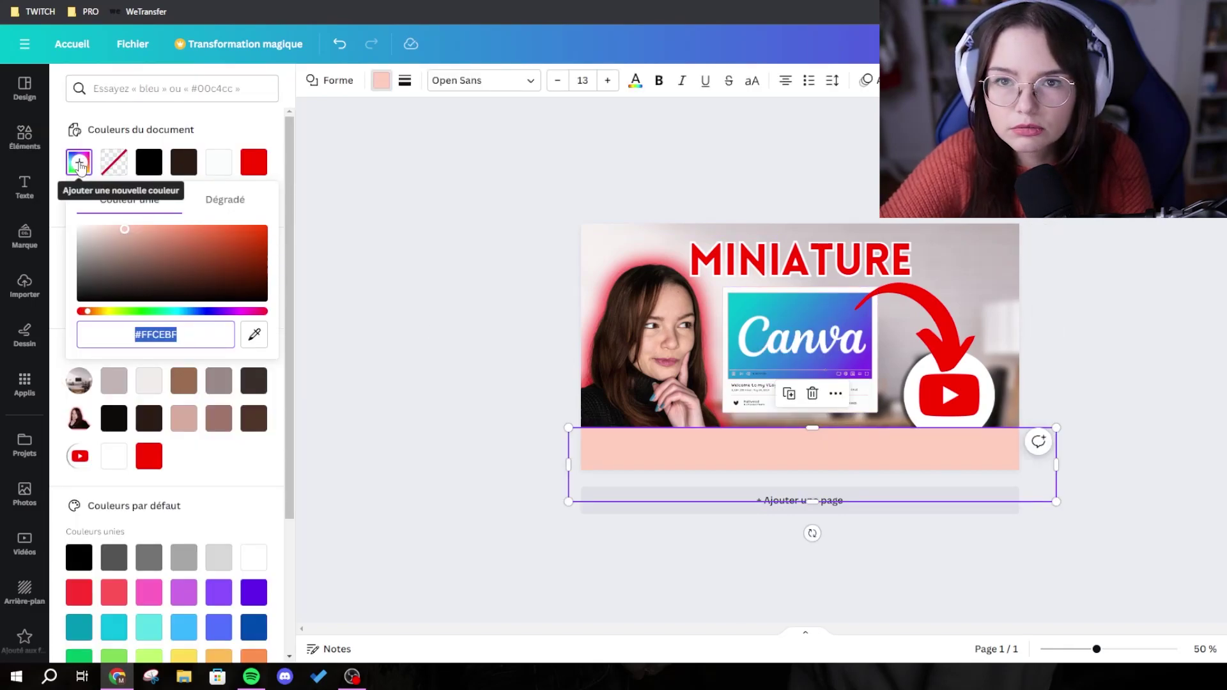
Fill the band with a vertical linear gradient from orange-red #FF3C00 to pure red #FF0000
{"action": "left_click", "coordinate": [231, 203]}
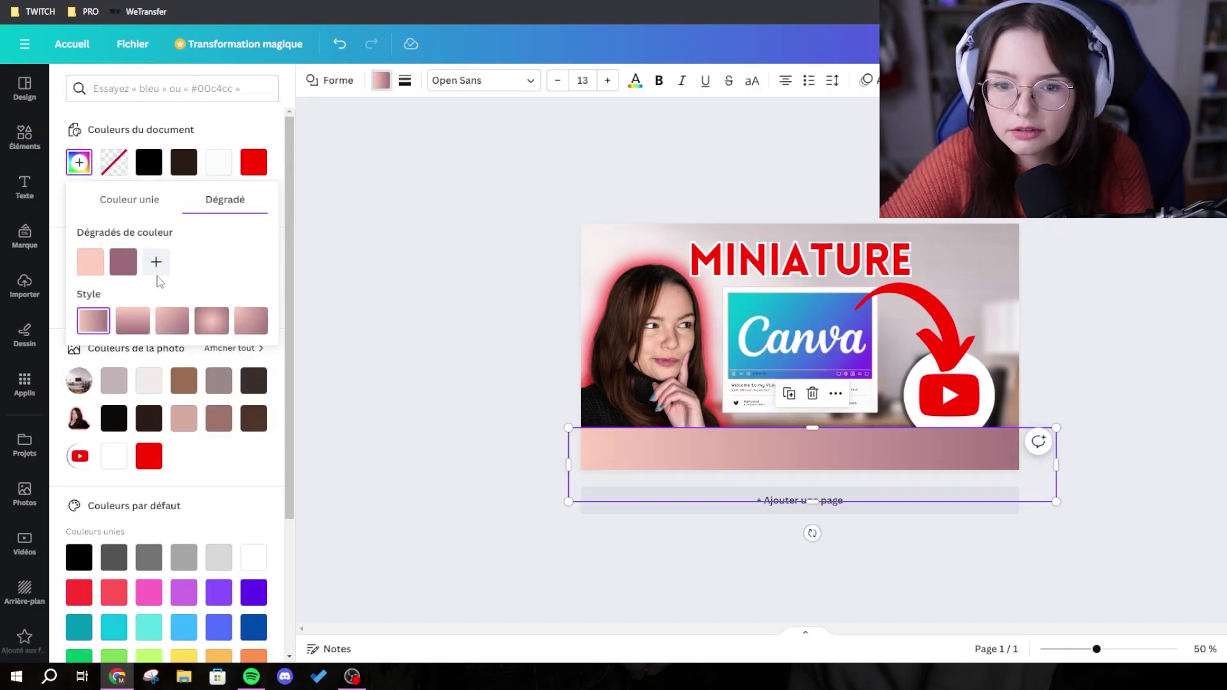
{"action": "left_click", "coordinate": [133, 326]}
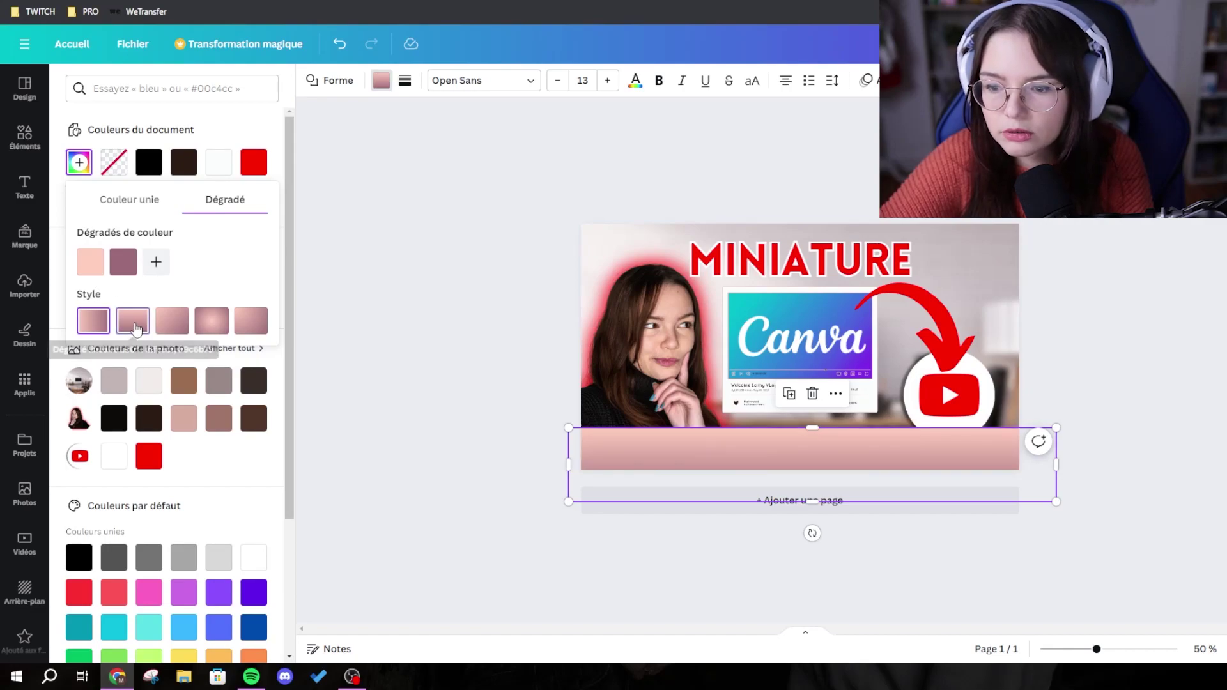
{"action": "left_click", "coordinate": [90, 262]}
{"action": "left_click_drag", "start_coordinate": [137, 295], "coordinate": [343, 294]}
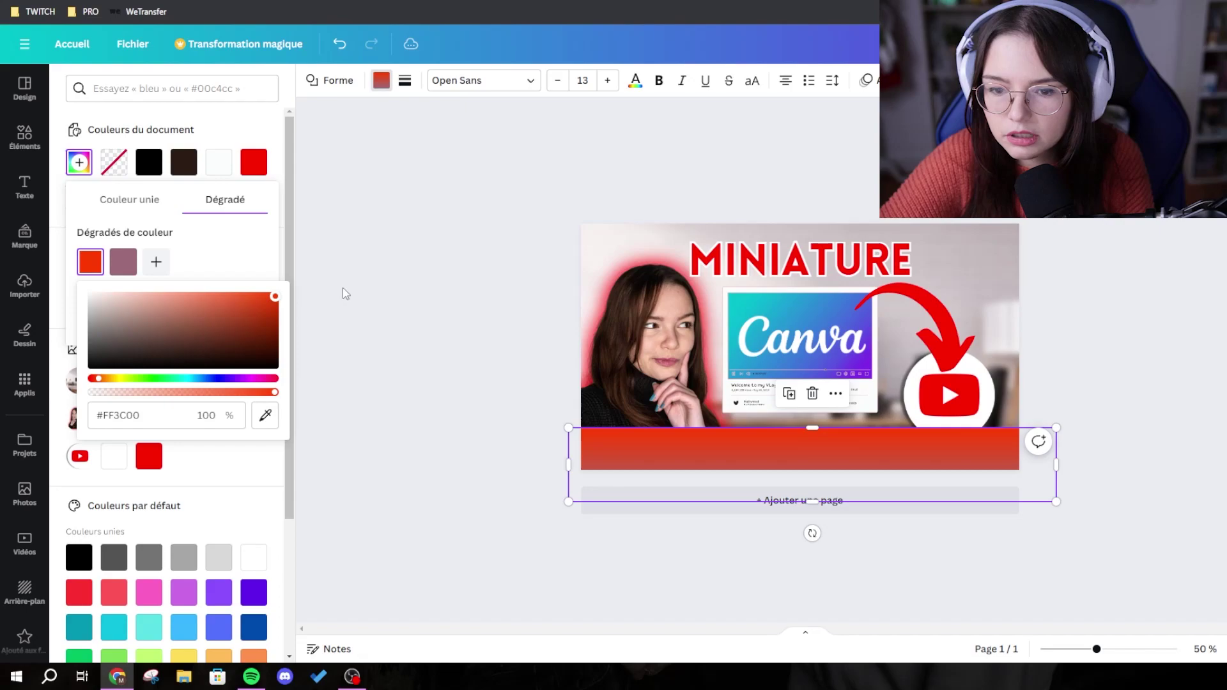
{"action": "left_click", "coordinate": [241, 266]}
{"action": "left_click", "coordinate": [123, 262]}
{"action": "left_click_drag", "start_coordinate": [237, 315], "coordinate": [362, 289]}
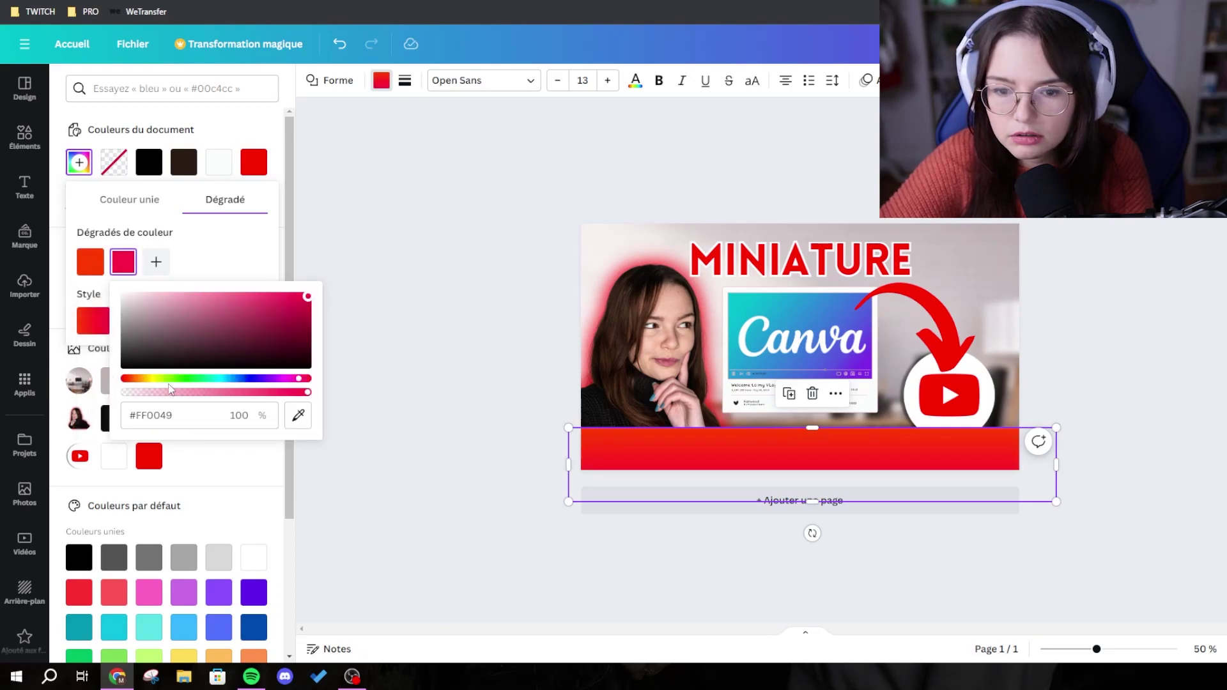
{"action": "left_click", "coordinate": [247, 260]}
Set the opacity of the gradient's upper #FF3C00 colour to 0% so the band fades out upward
{"action": "left_click", "coordinate": [90, 263]}
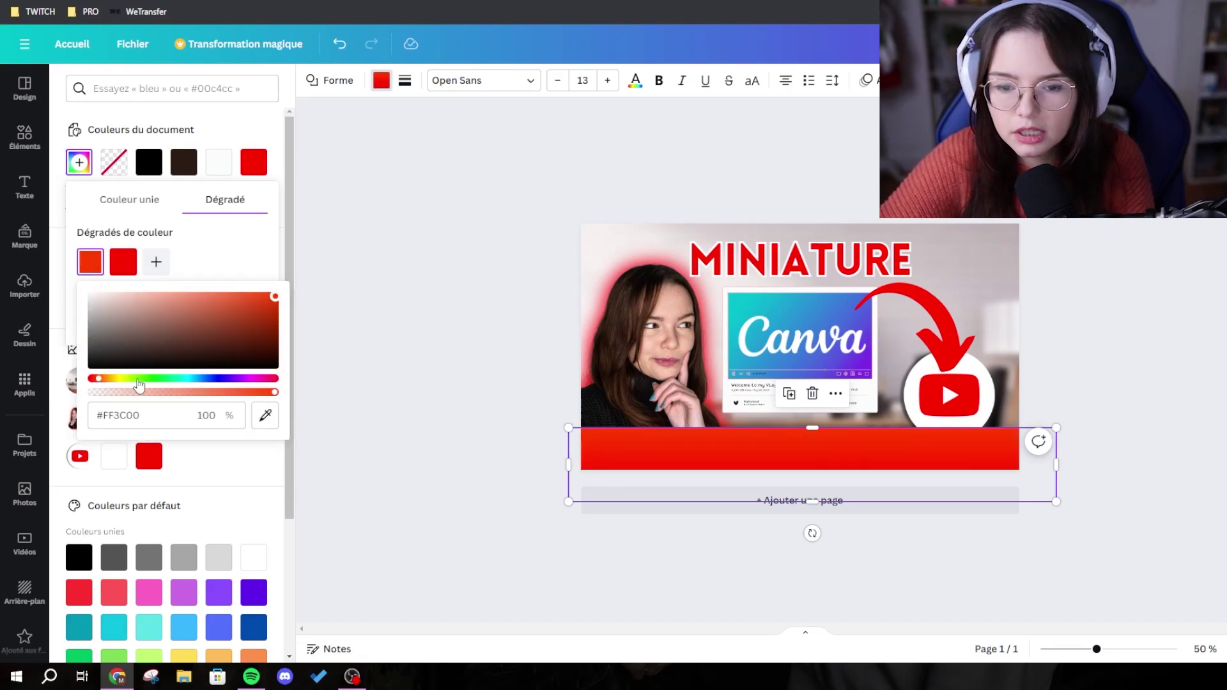
{"action": "left_click", "coordinate": [186, 392]}
{"action": "left_click_drag", "start_coordinate": [168, 399], "coordinate": [98, 401]}
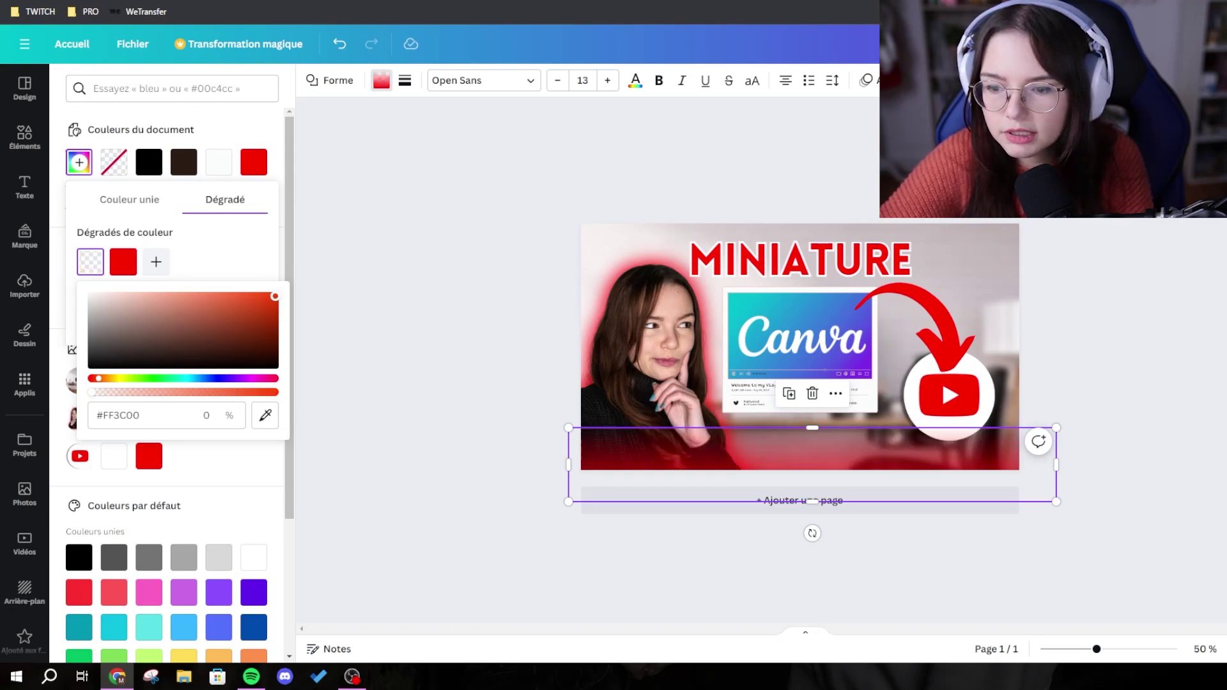
{"action": "left_click", "coordinate": [216, 250]}
{"action": "key", "text": "Escape"}
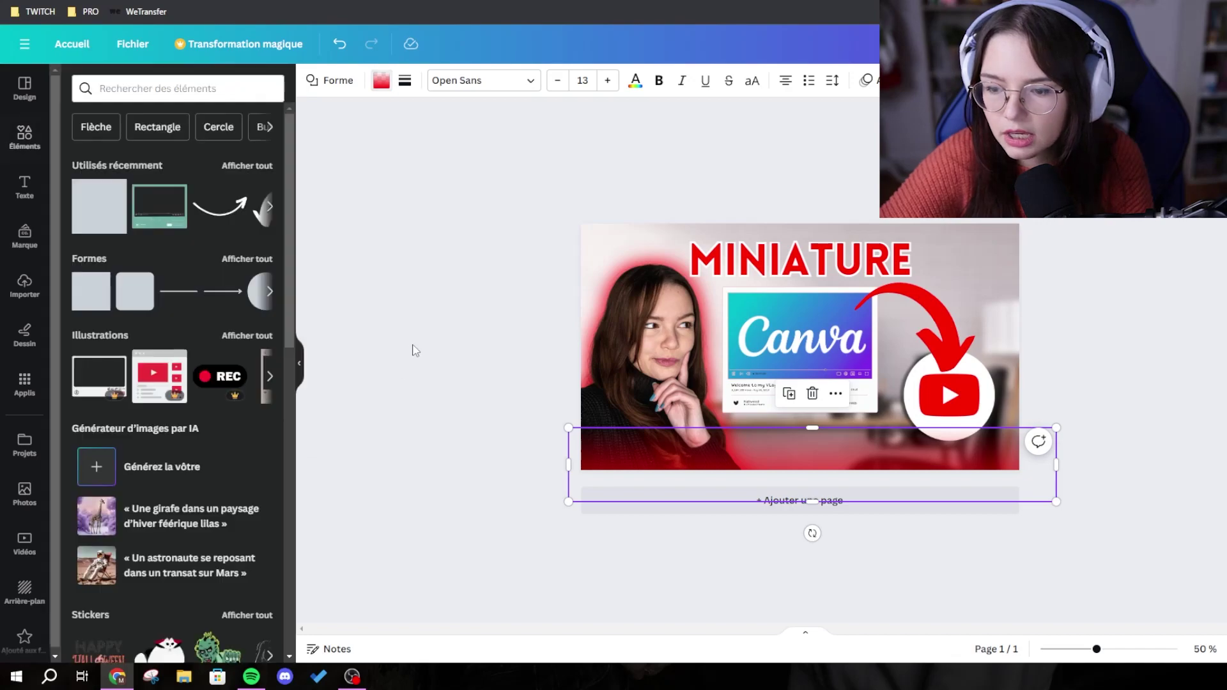
Make the gradient band slightly taller and reduce its red #FF0000 colour to 75% opacity
{"action": "mouse_move", "coordinate": [812, 426]}
{"action": "left_mouse_down"}
{"action": "mouse_move", "coordinate": [813, 311]}
{"action": "mouse_move", "coordinate": [814, 413]}
{"action": "left_mouse_up"}
{"action": "mouse_move", "coordinate": [819, 451]}
{"action": "left_mouse_down"}
{"action": "mouse_move", "coordinate": [841, 632]}
{"action": "mouse_move", "coordinate": [827, 451]}
{"action": "mouse_move", "coordinate": [823, 465]}
{"action": "left_mouse_up"}
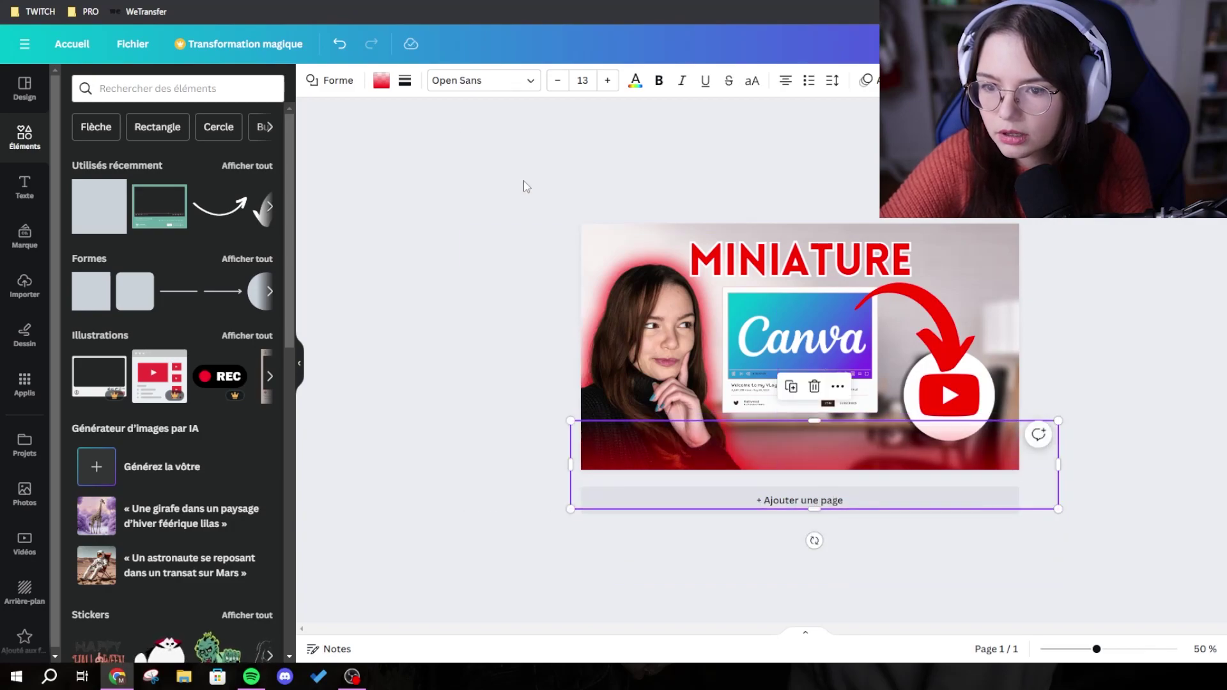
{"action": "left_click", "coordinate": [382, 80]}
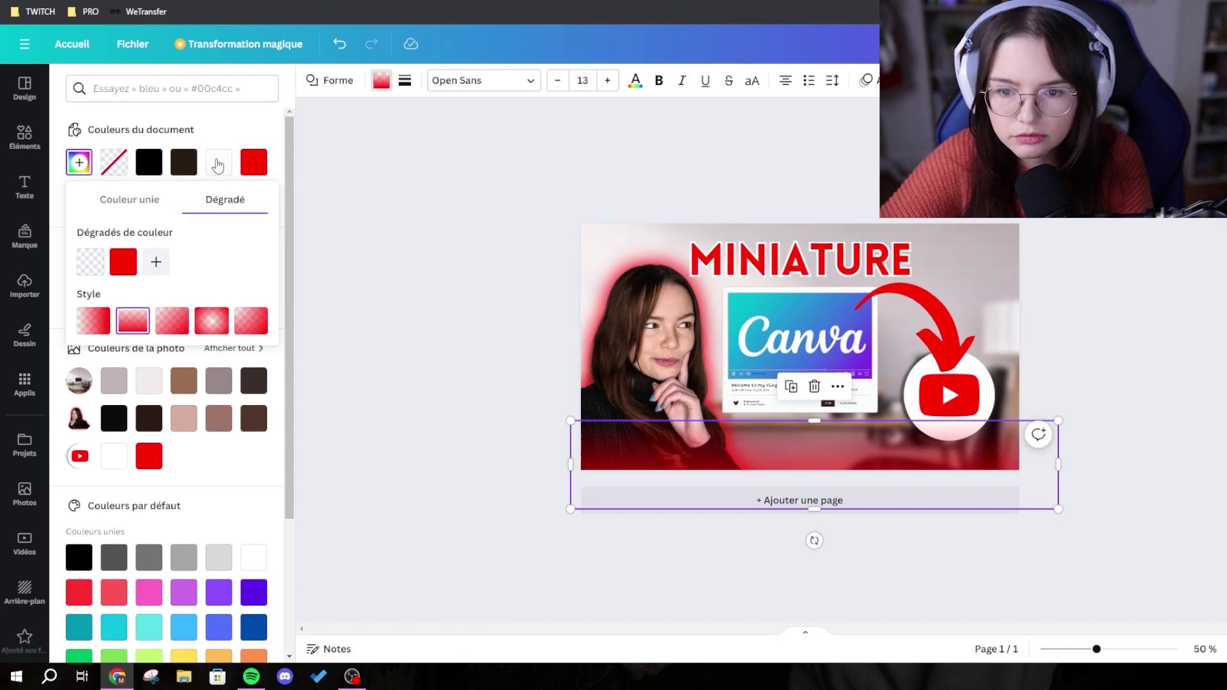
{"action": "left_click", "coordinate": [243, 130]}
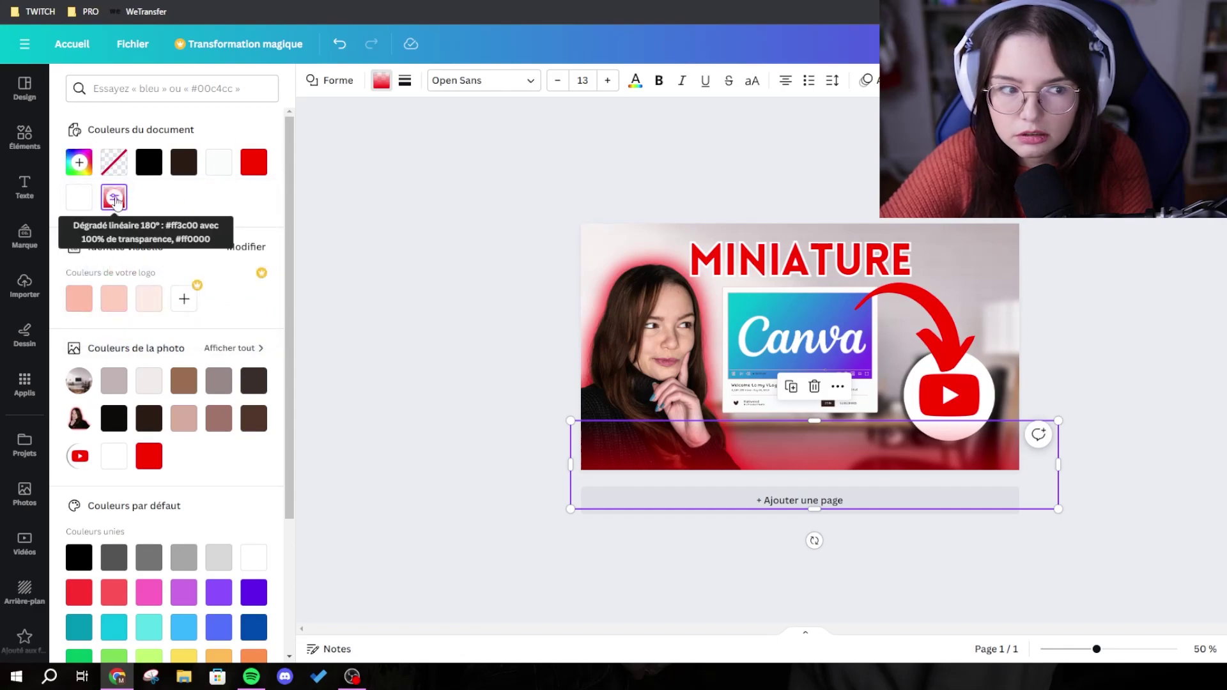
{"action": "left_click", "coordinate": [115, 199]}
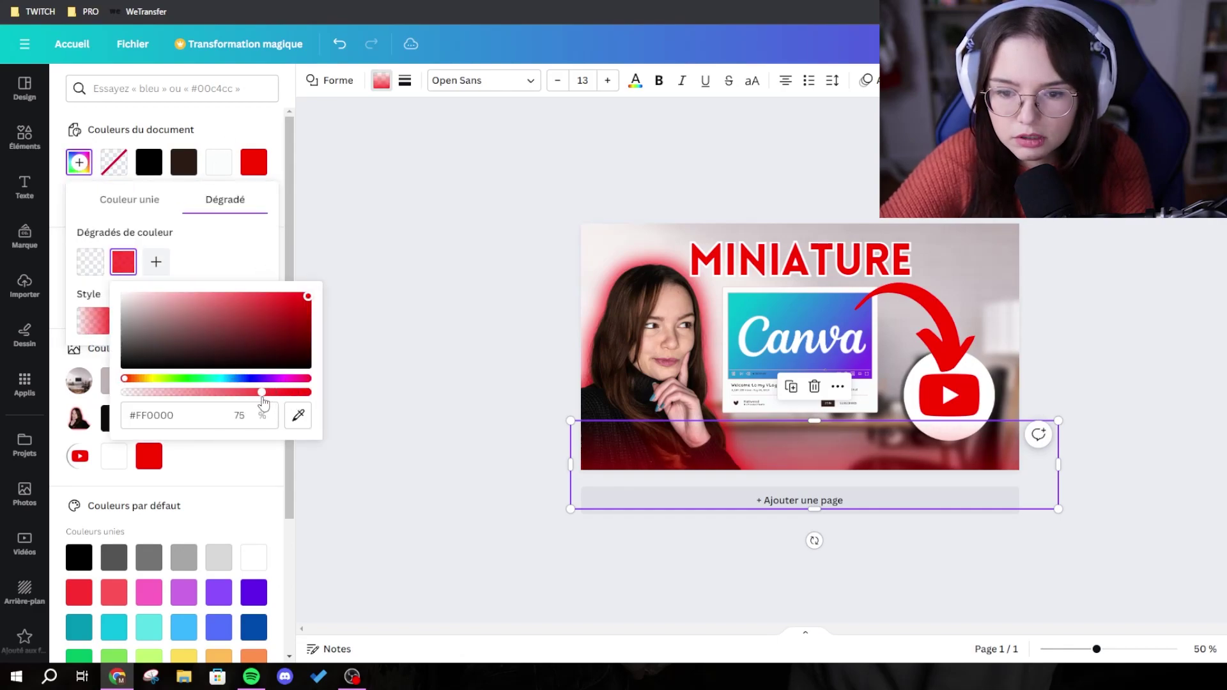
{"action": "left_click", "coordinate": [223, 248]}
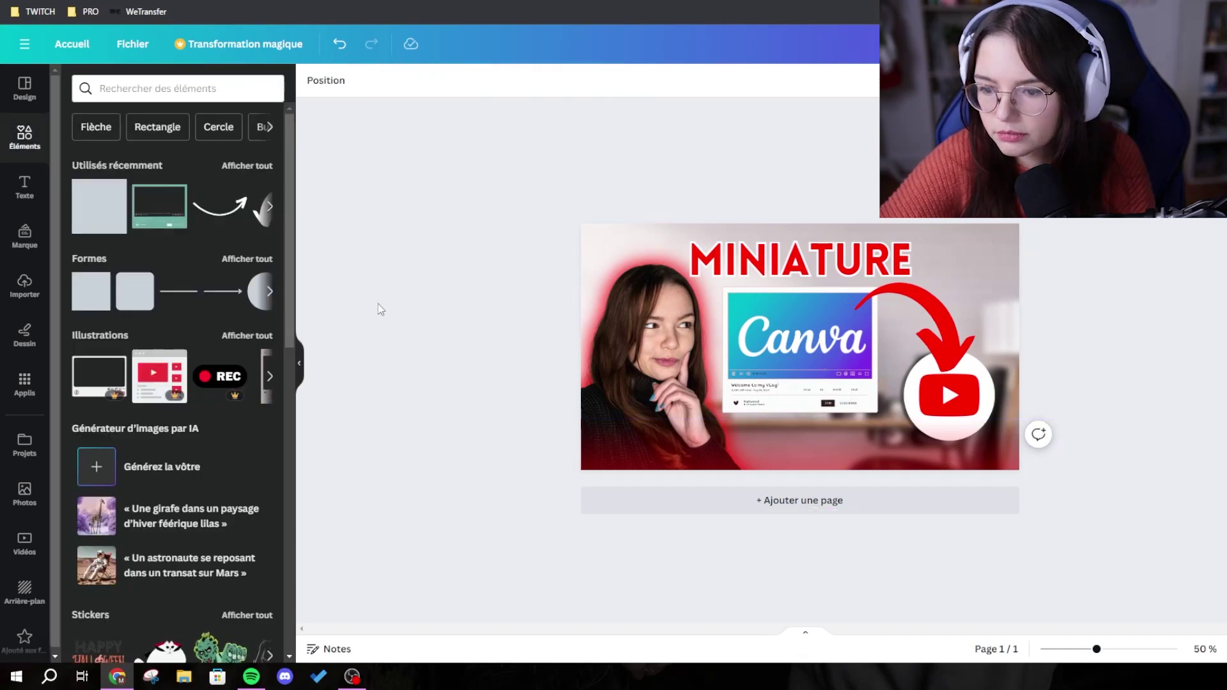
Try to send the gradient band all the way to the back of the layers
{"action": "left_click", "coordinate": [984, 80]}
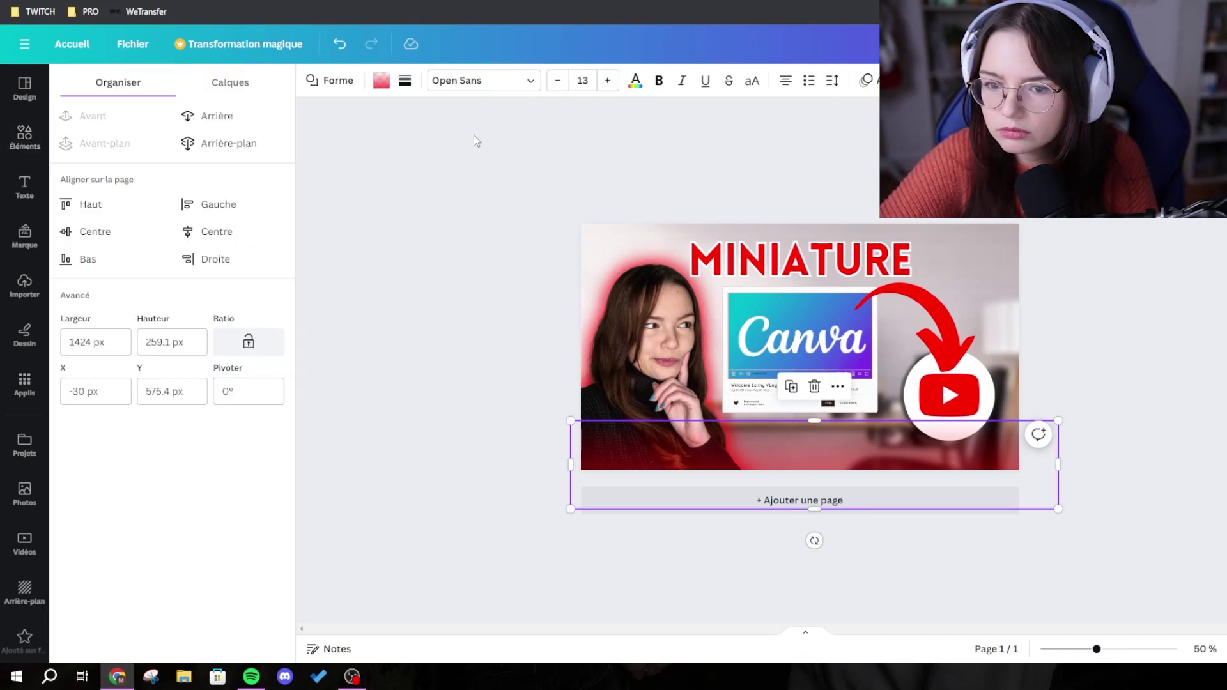
{"action": "left_click", "coordinate": [230, 145]}
{"action": "left_click", "coordinate": [409, 300]}
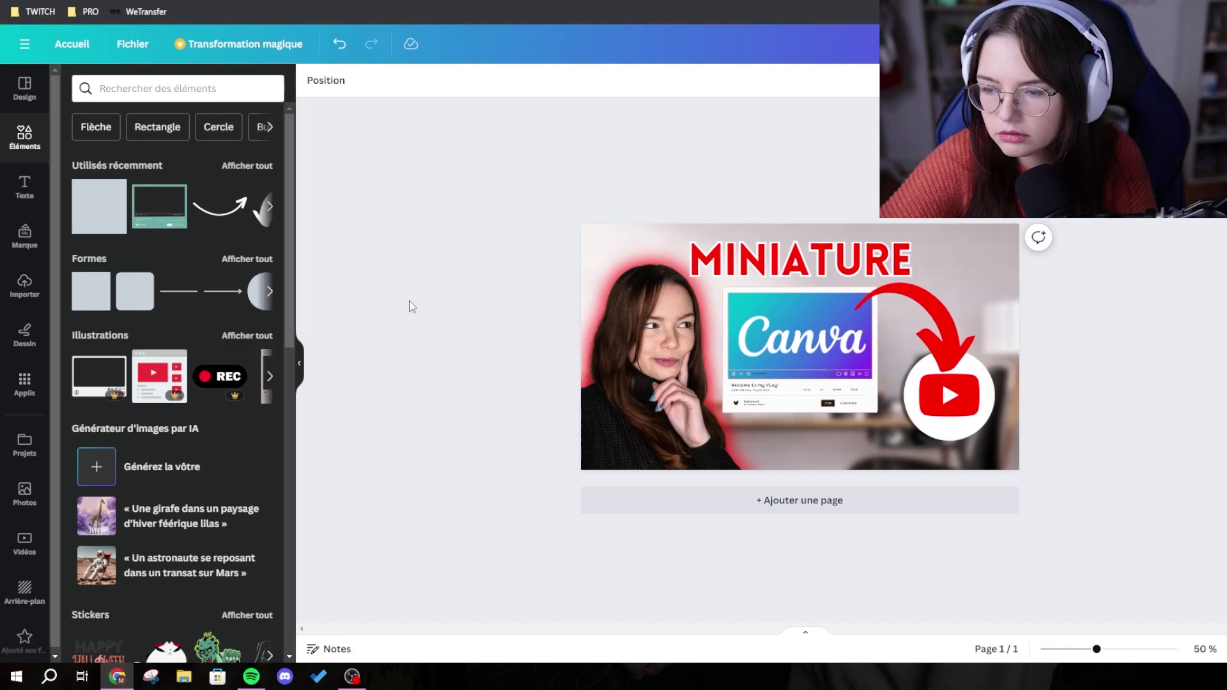
Send the gradient band backward until it sits behind the portrait and the YouTube logo
{"action": "left_click", "coordinate": [903, 458]}
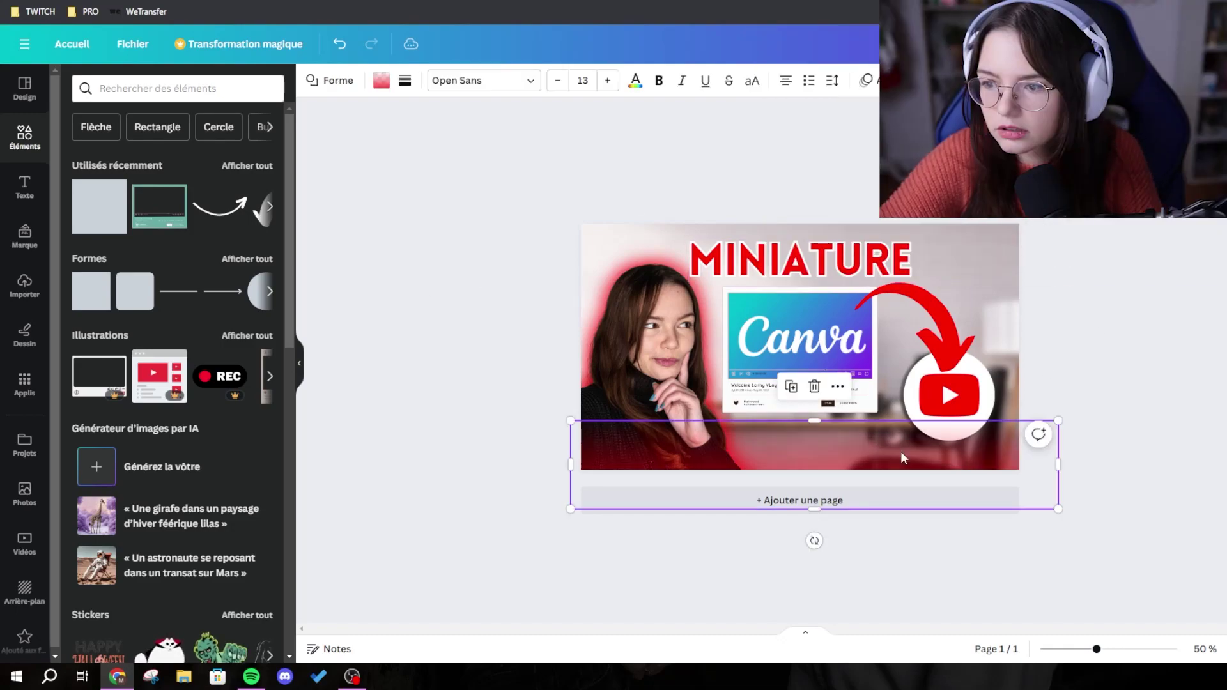
{"action": "left_click", "coordinate": [1048, 80]}
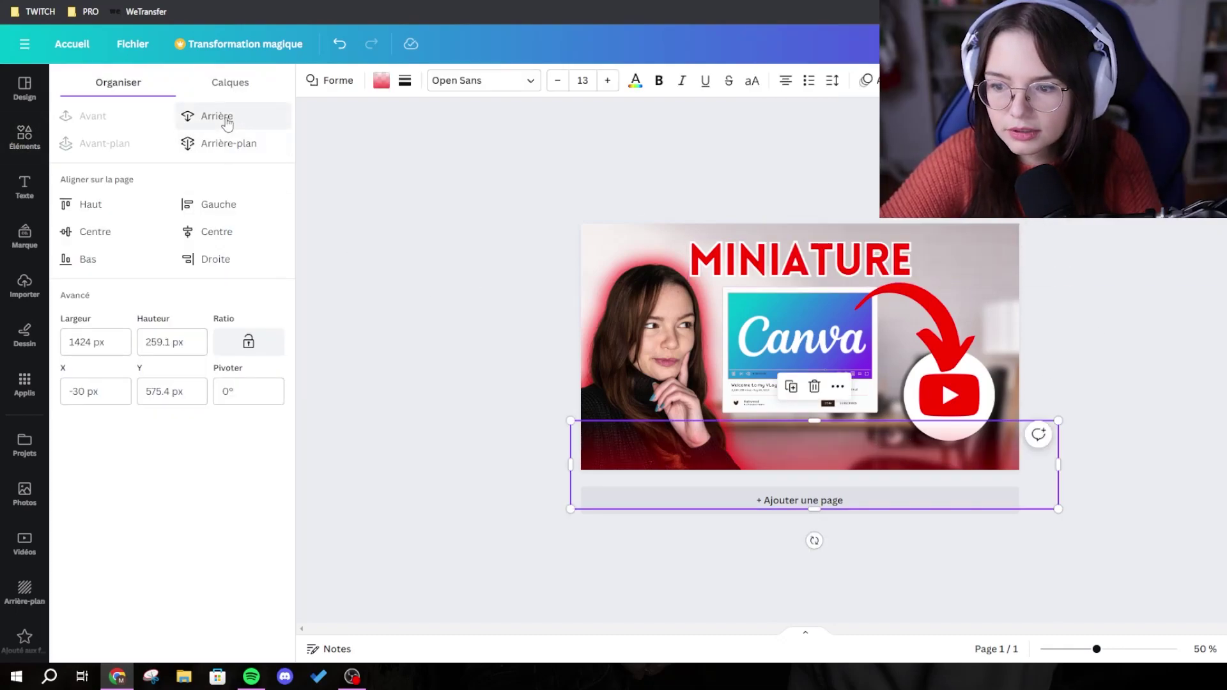
{"action": "left_click", "coordinate": [217, 116]}
{"action": "left_click", "coordinate": [388, 256]}
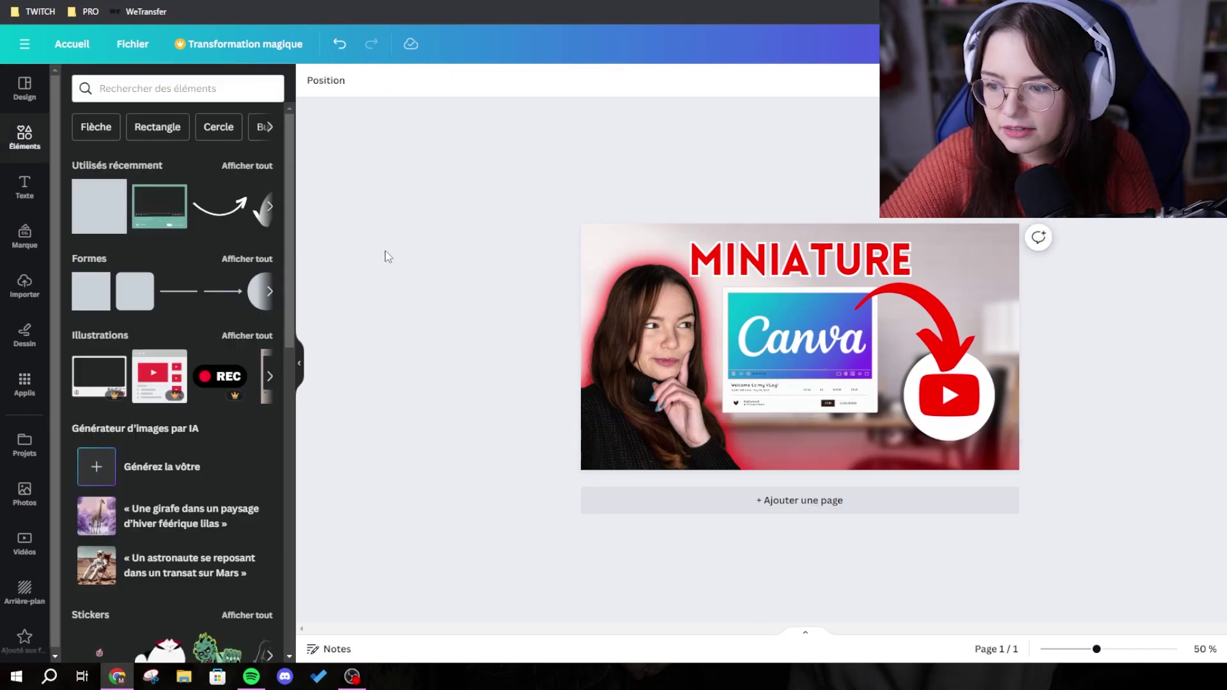
Check the thumbnail's composition and readability at reduced and enlarged zoom levels
{"action": "key", "text": "ctrl+minus"}
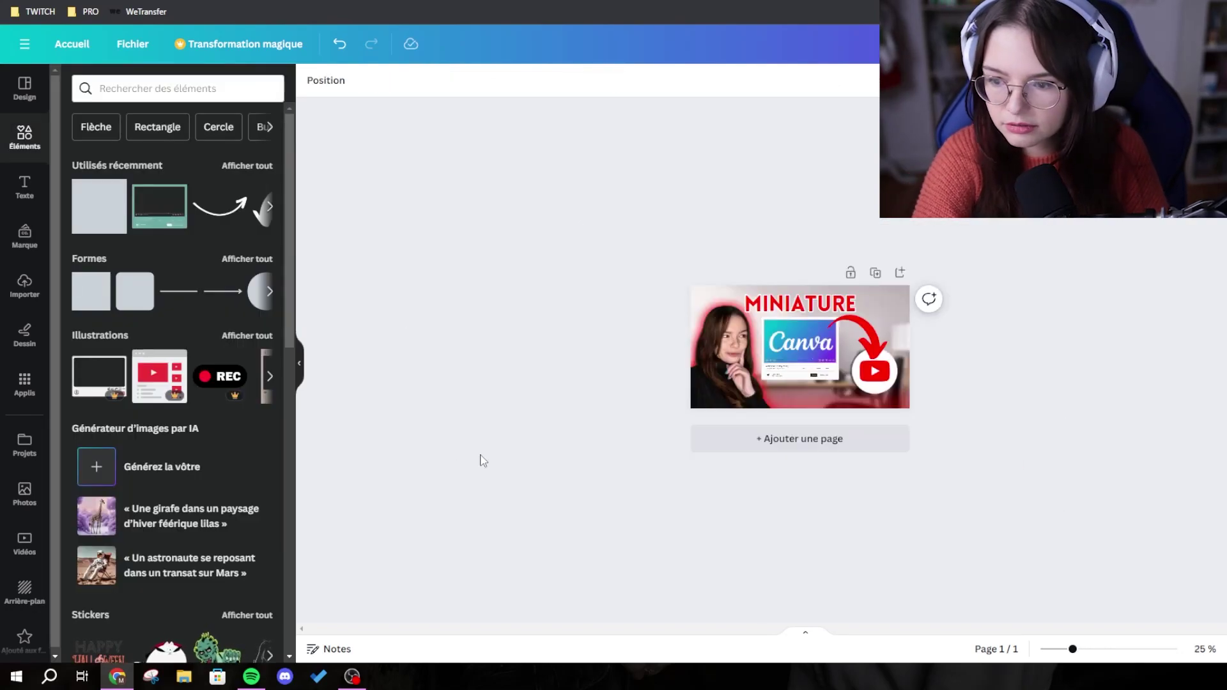
{"action": "key", "text": "ctrl+plus"}
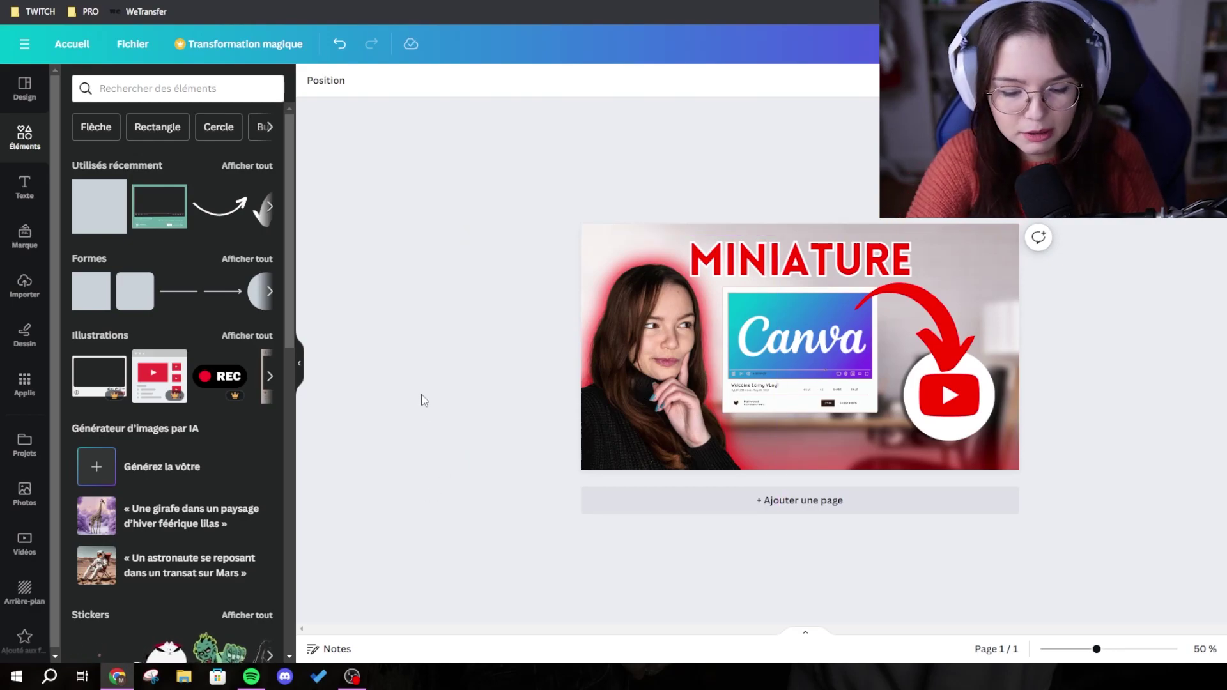
{"action": "key", "text": "ctrl+minus"}
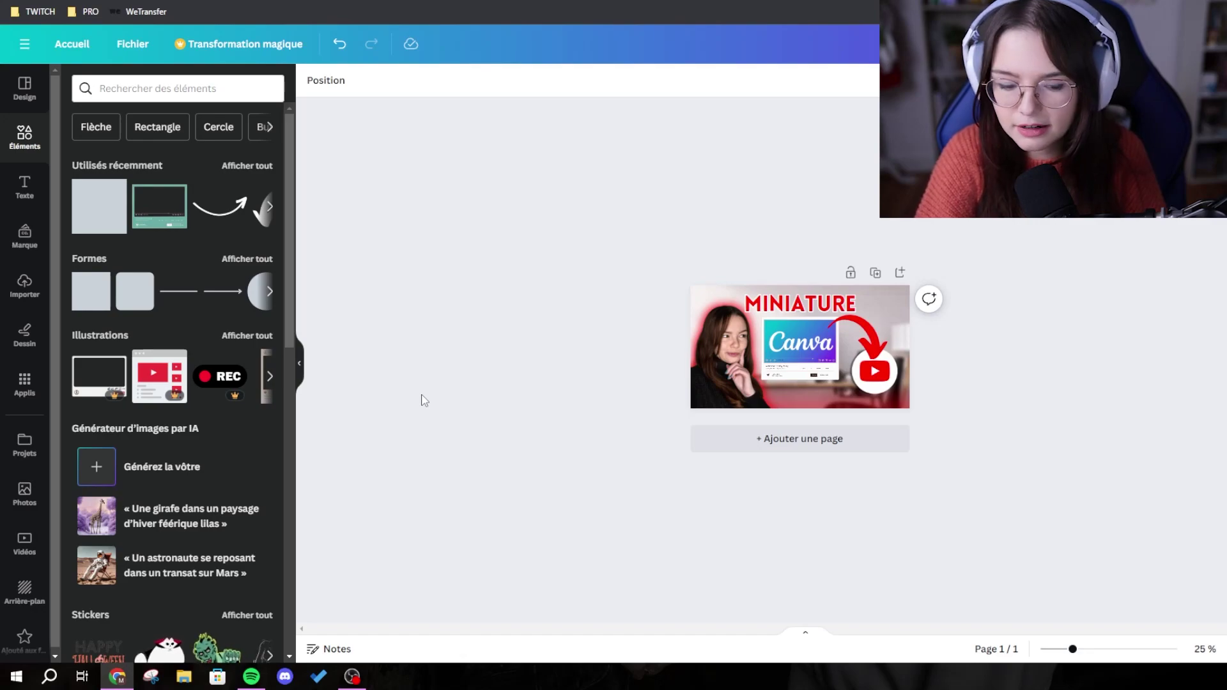
{"action": "key", "text": "ctrl+plus"}
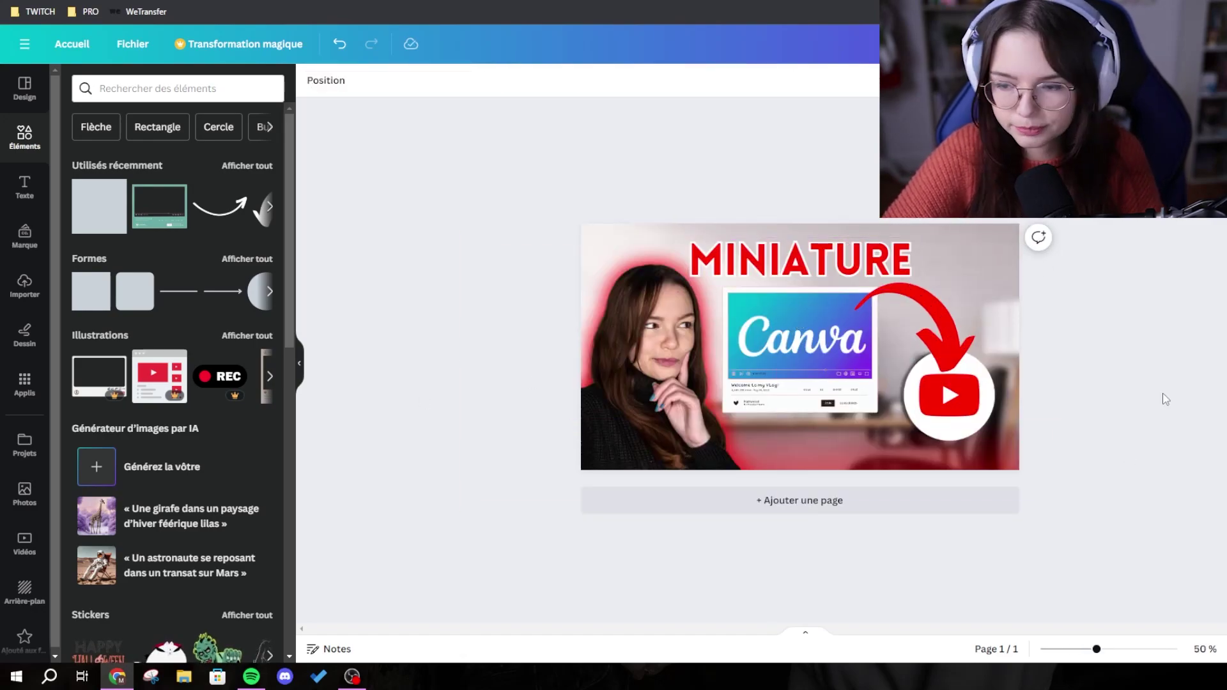
{"action": "key", "text": "ctrl+plus"}
{"action": "key", "text": "ctrl+plus"}
{"action": "key", "text": "ctrl+minus"}
{"action": "key", "text": "ctrl+minus"}
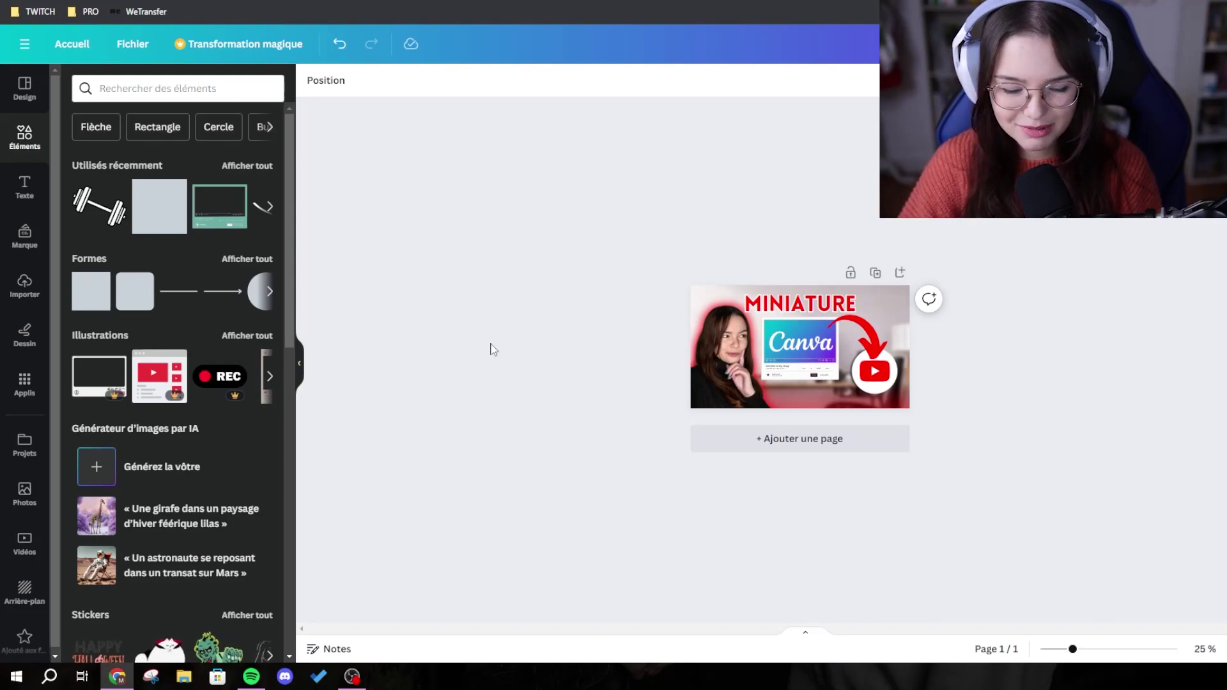
{"action": "key", "text": "ctrl+plus"}
{"action": "key", "text": "ctrl+plus"}
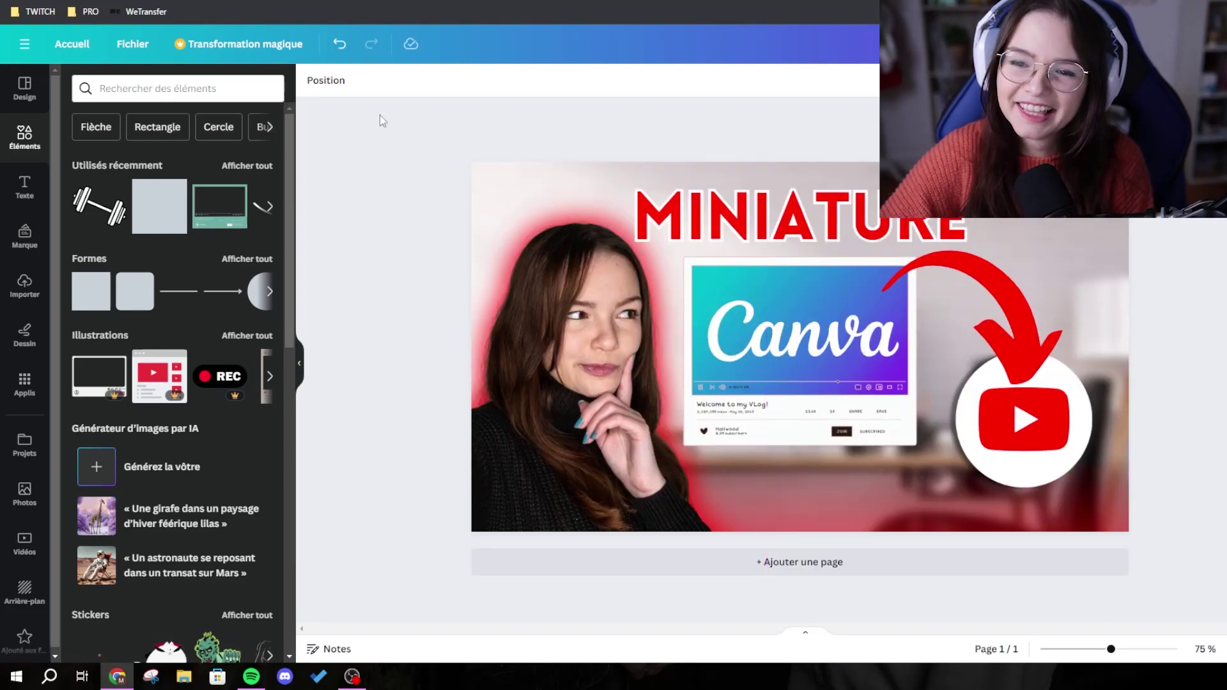